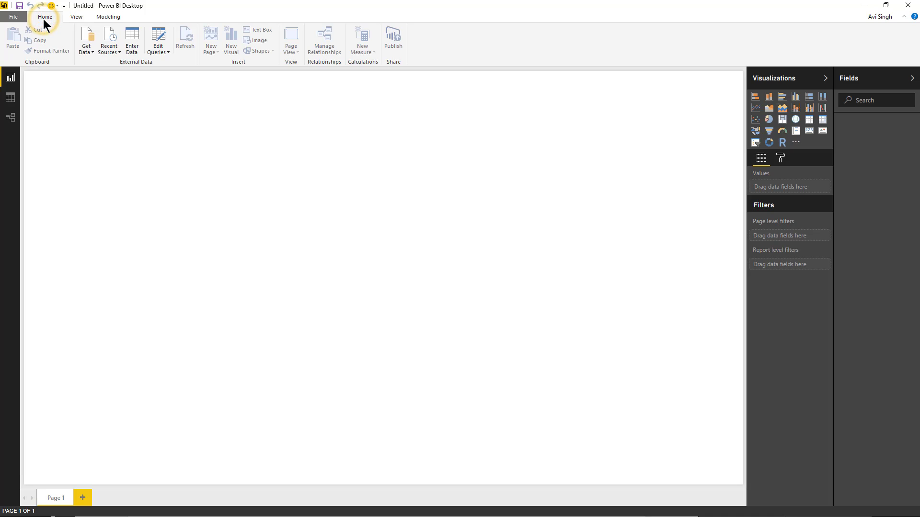
click(82, 18)
click(107, 18)
click(70, 18)
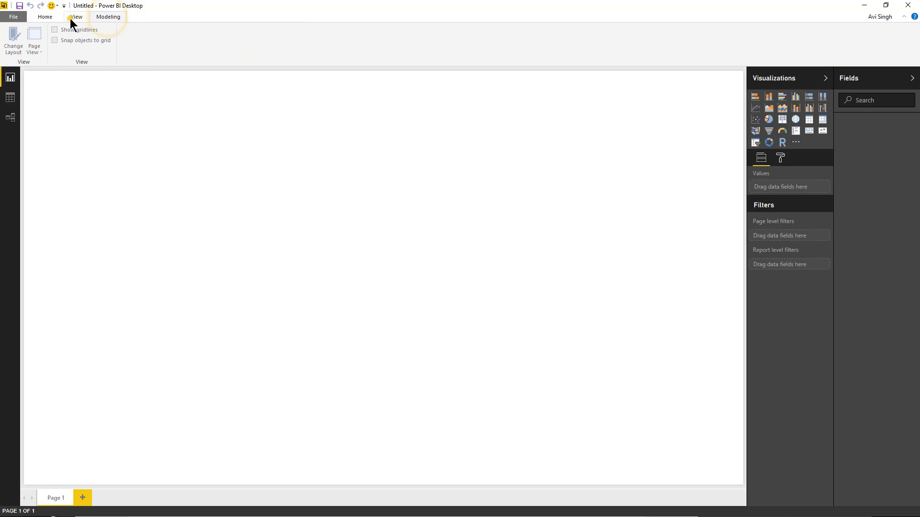
click(48, 18)
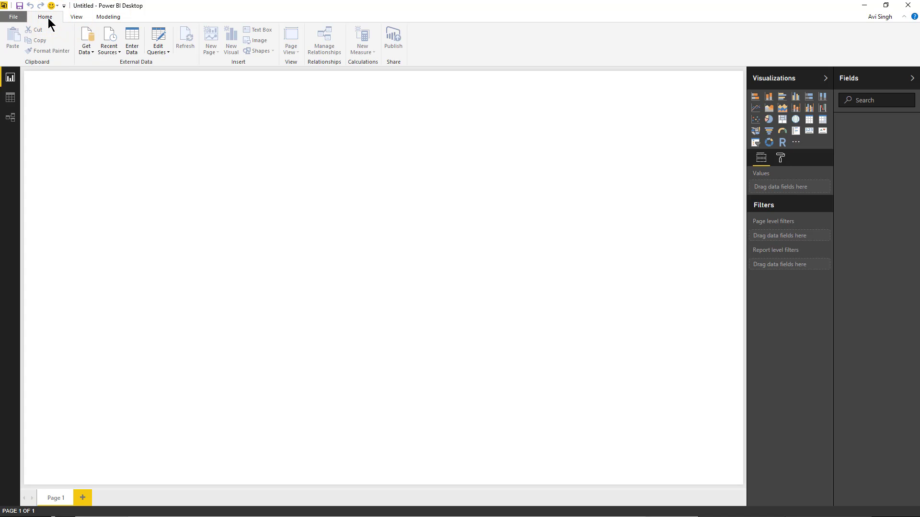
click(76, 17)
click(106, 16)
click(77, 17)
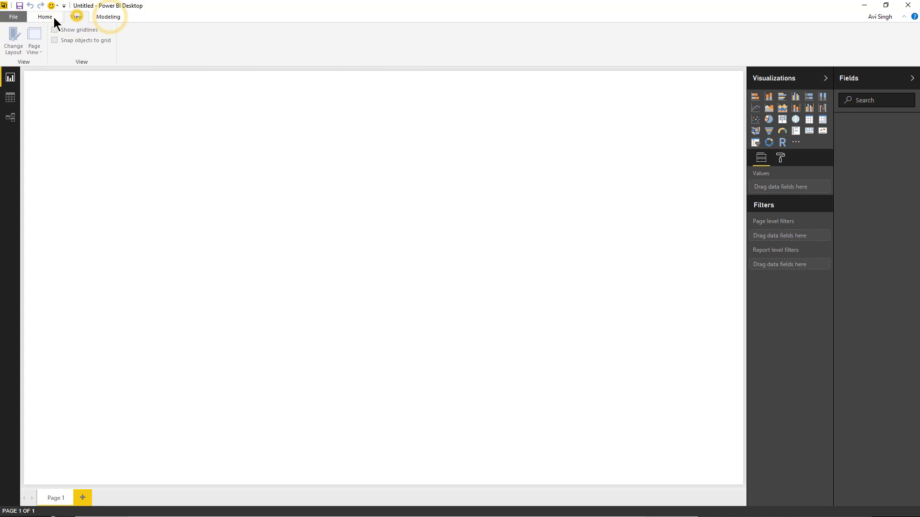
click(48, 18)
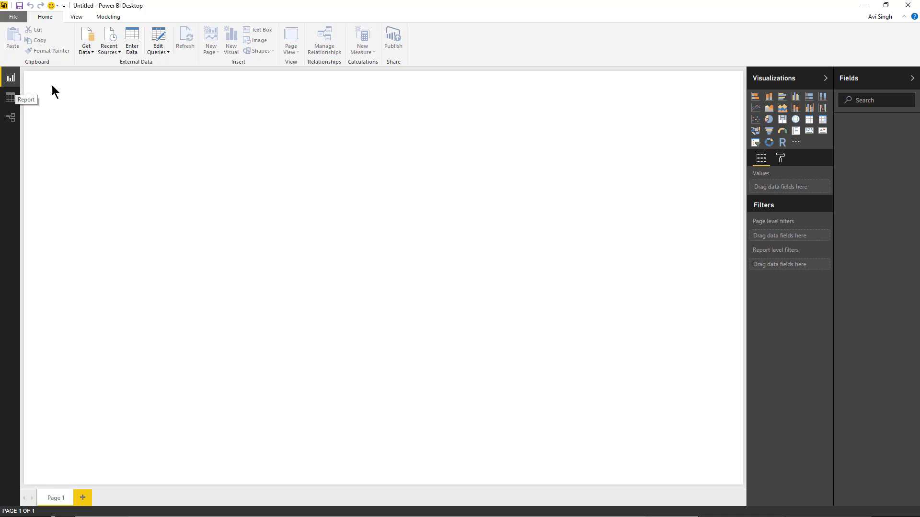
Look at the empty Data and Relationships views, and return to the Report view.
click(11, 105)
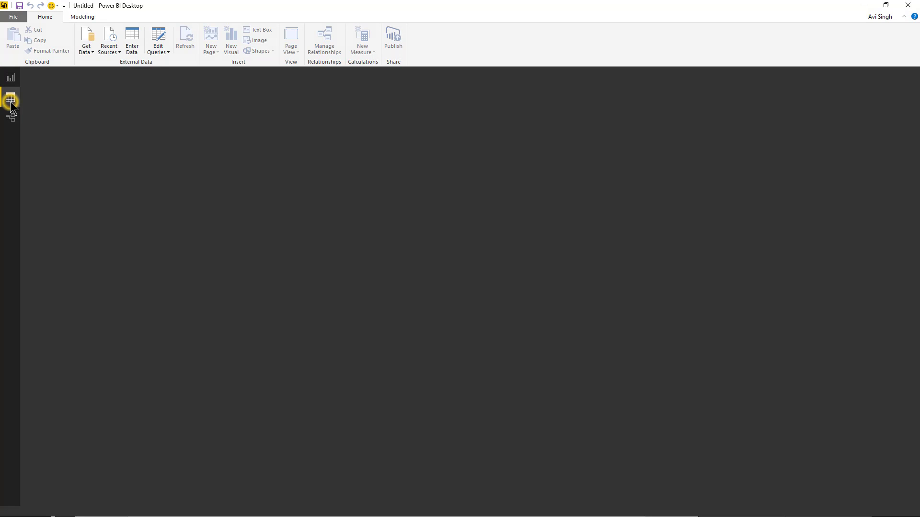
click(13, 121)
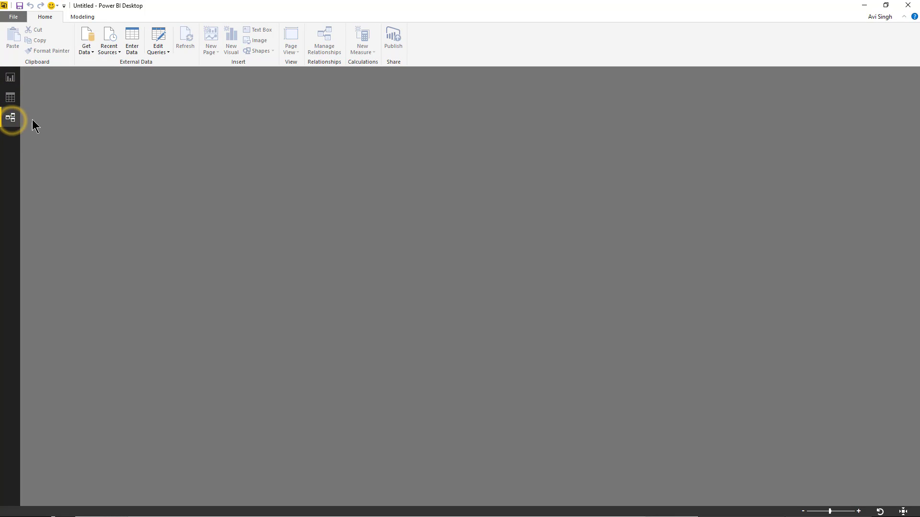
click(13, 82)
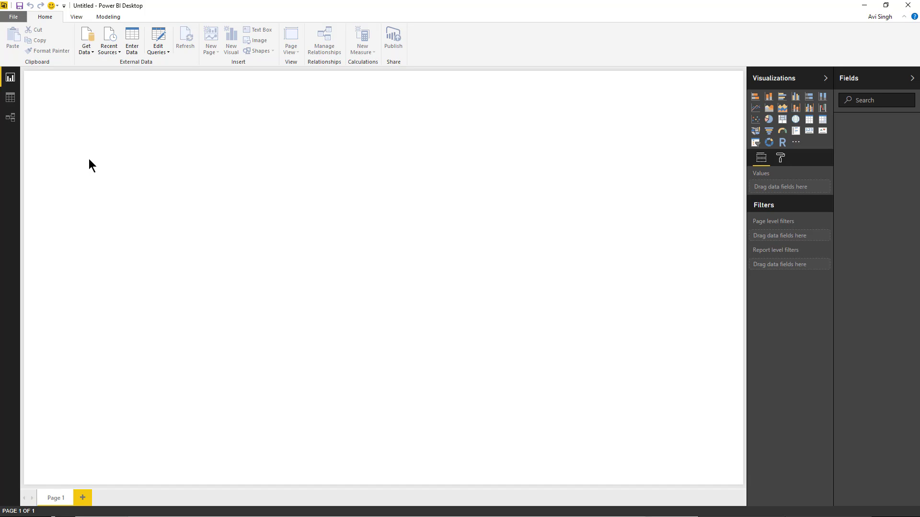
Browse the full list of data source types and select Access database as the source.
click(88, 53)
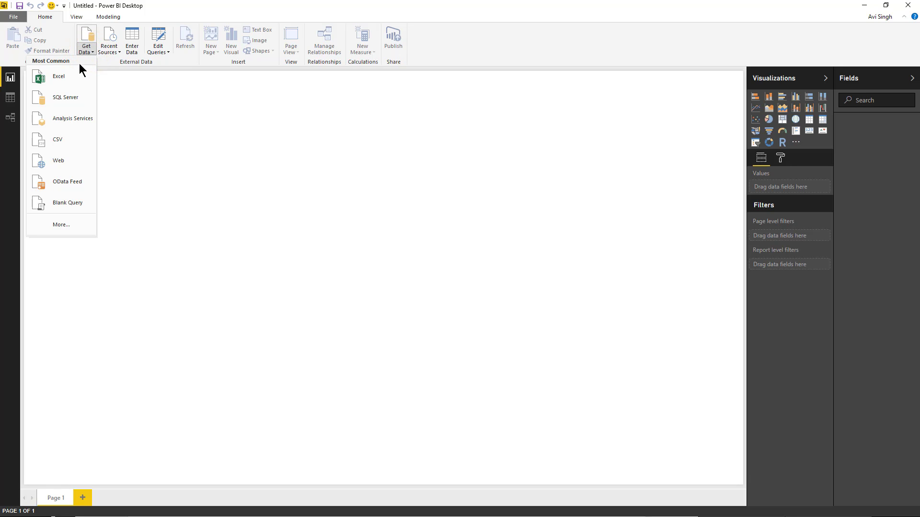
click(61, 225)
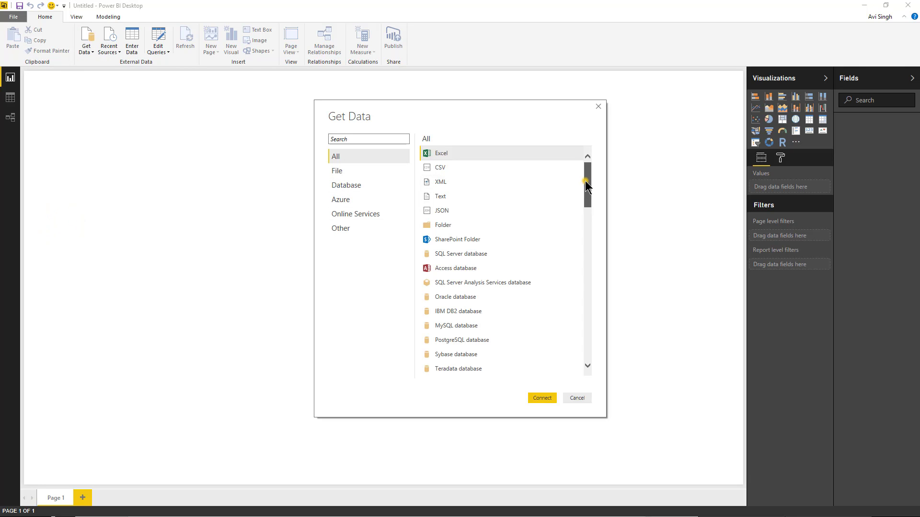
mouse_move(584, 182)
mouse_down()
mouse_move(579, 350)
mouse_move(587, 187)
mouse_move(592, 267)
mouse_move(588, 342)
mouse_move(587, 167)
mouse_up()
click(447, 215)
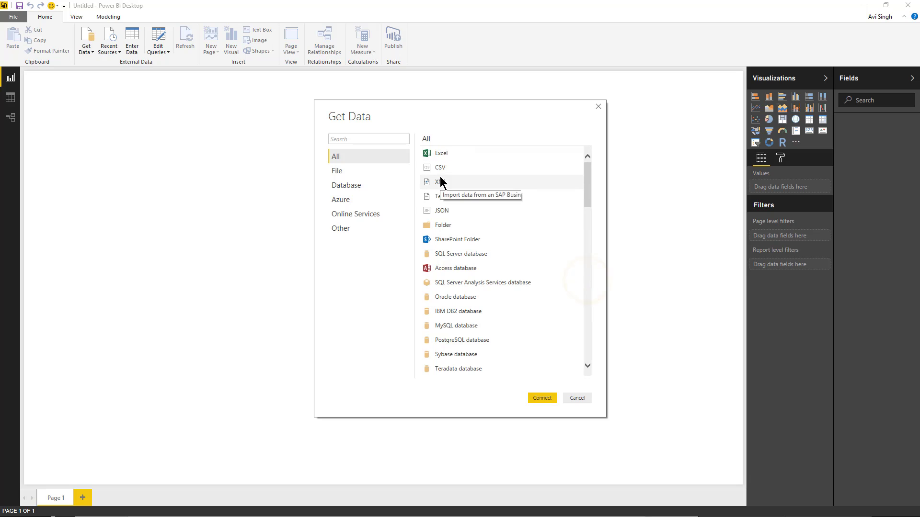
click(443, 268)
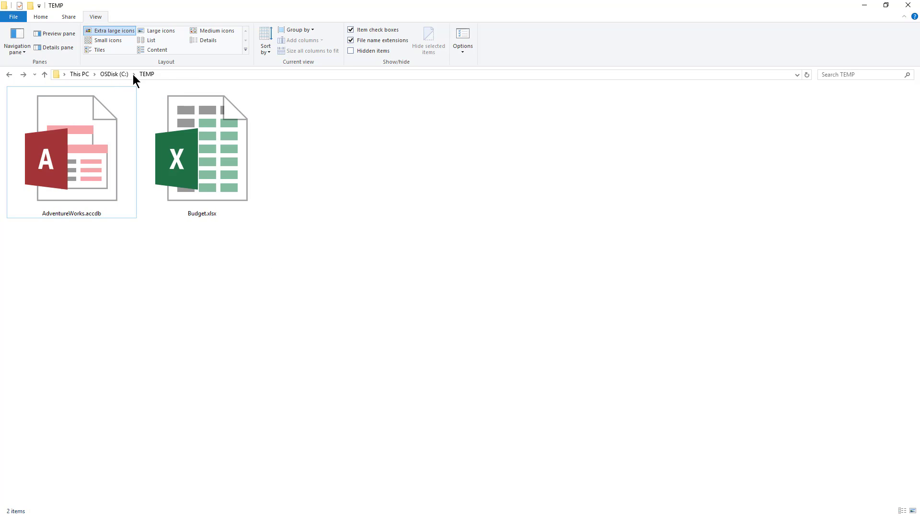
Switch to File Explorer and check the AdventureWorks.accdb source file and its location in the TEMP folder on C:.
click(179, 75)
click(208, 279)
click(104, 186)
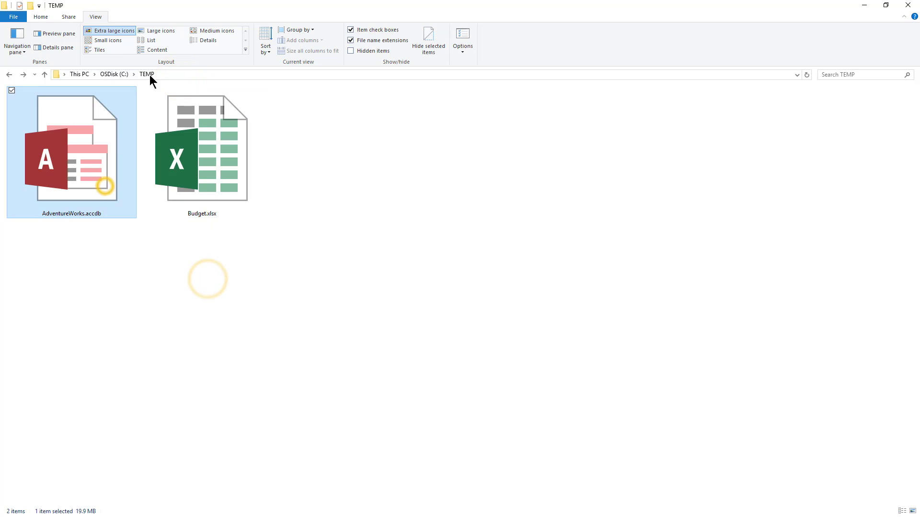
click(173, 74)
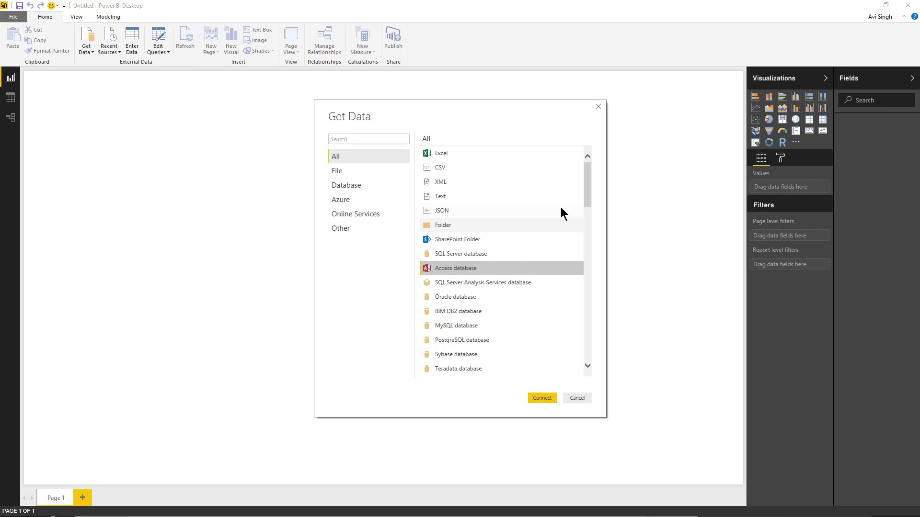
Switch back to Power BI Desktop and connect to the Access database AdventureWorks.accdb in c:\temp.
scroll(586, 188, down, 3)
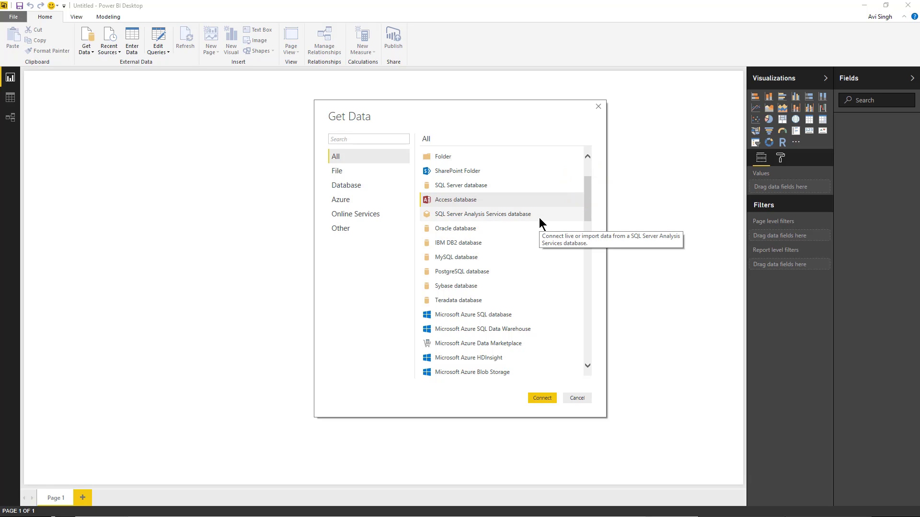
click(478, 203)
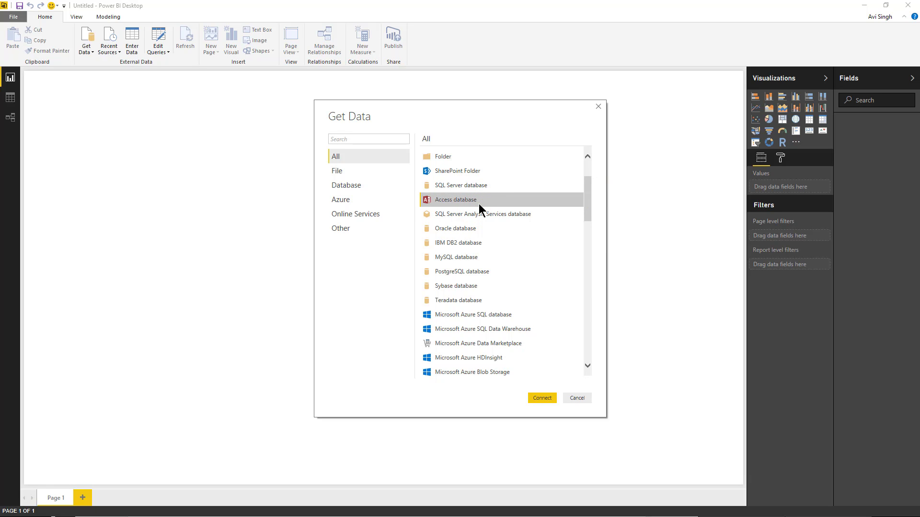
click(544, 399)
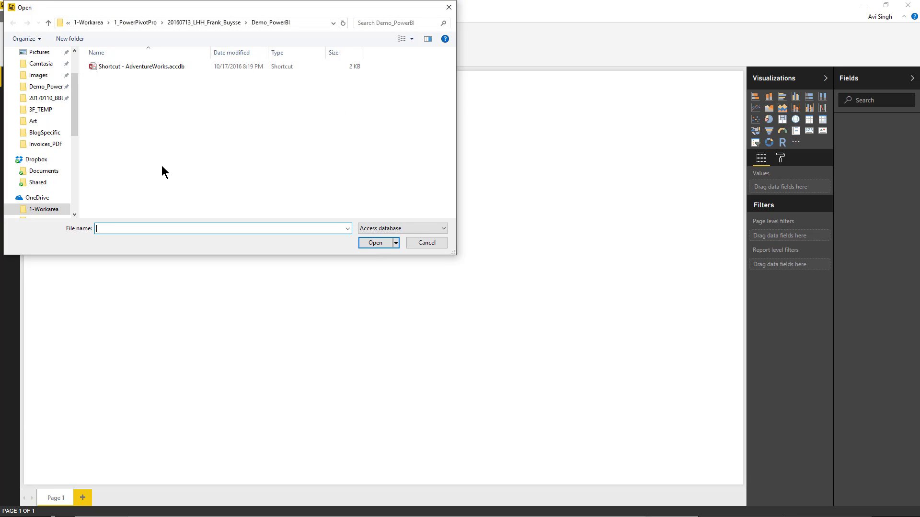
text(c:	emp)
key(Return)
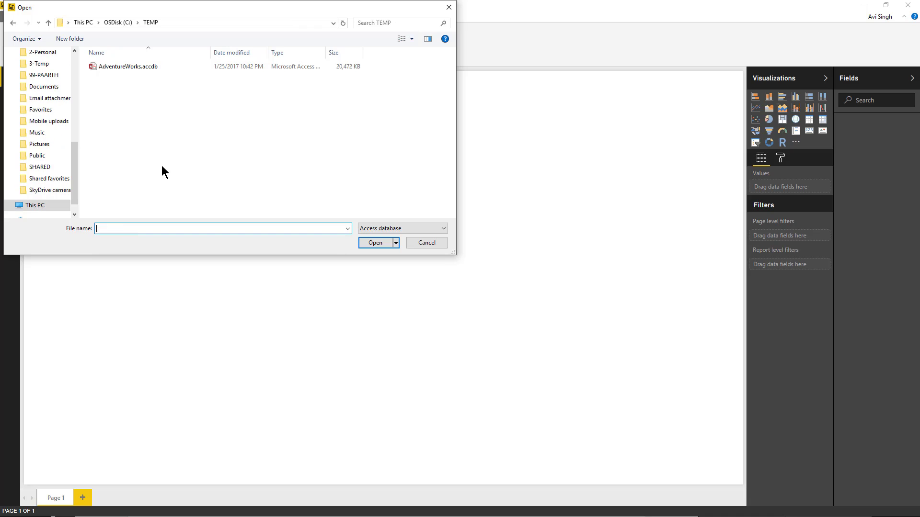
click(129, 67)
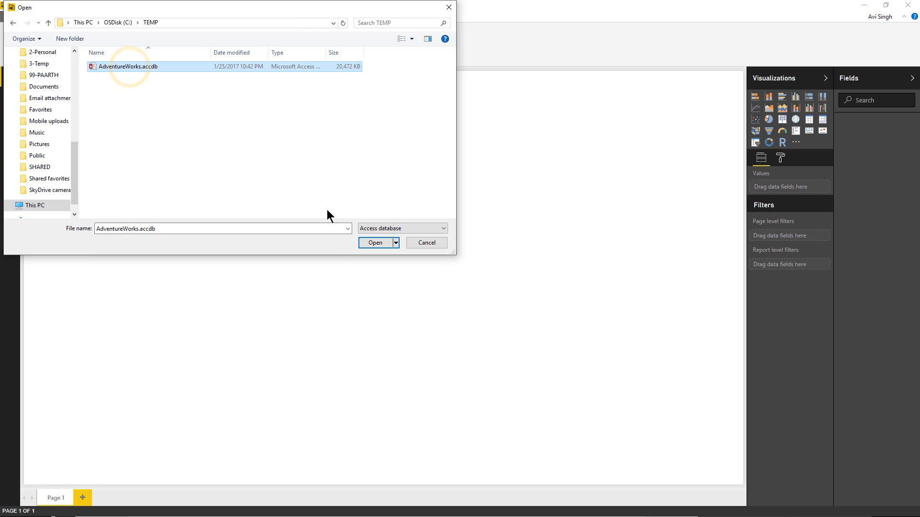
click(375, 243)
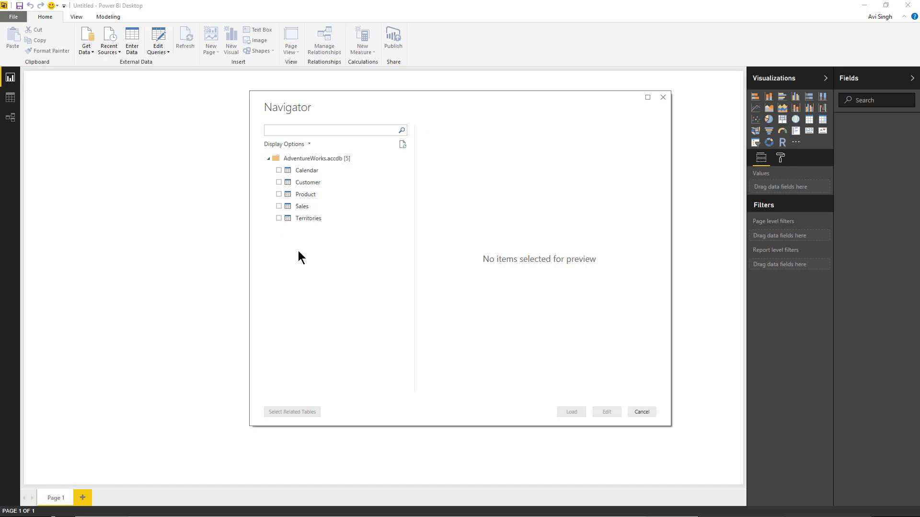
Preview the contents of the Calendar, Customer and Product tables in the AdventureWorks database.
click(306, 172)
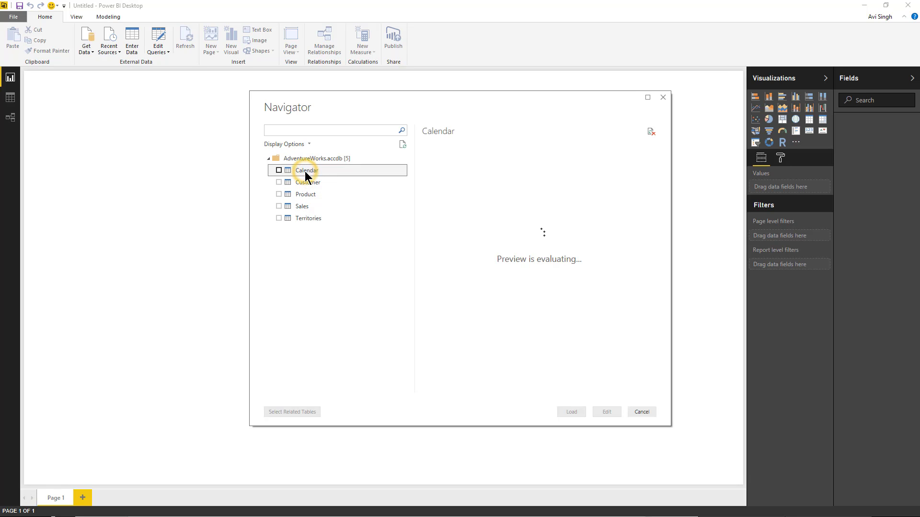
click(311, 183)
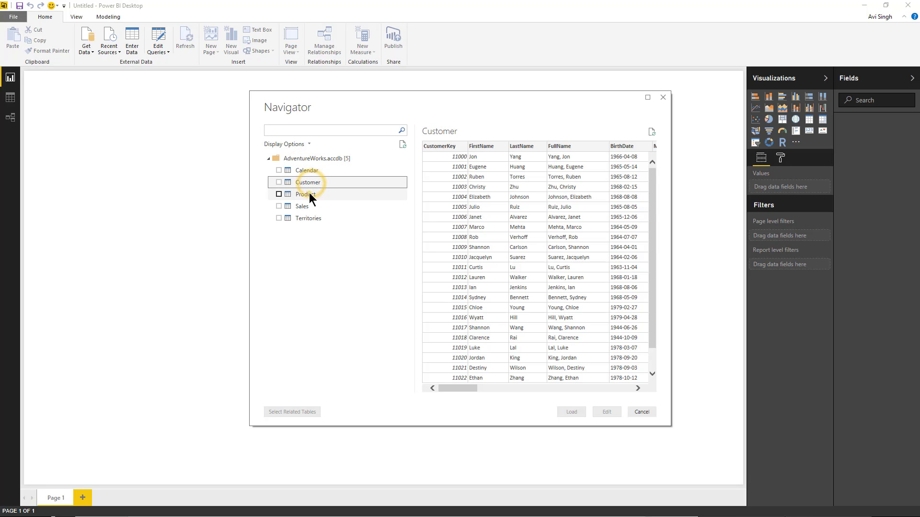
click(309, 194)
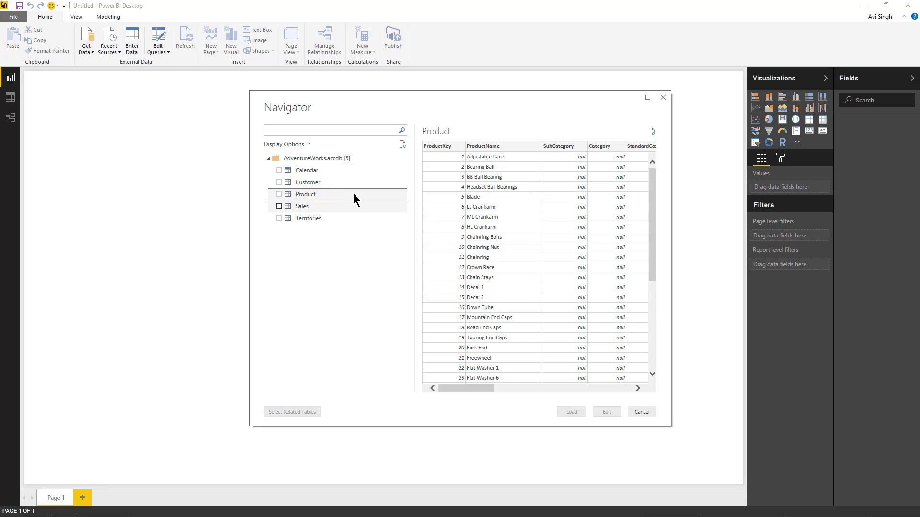
click(319, 176)
click(317, 181)
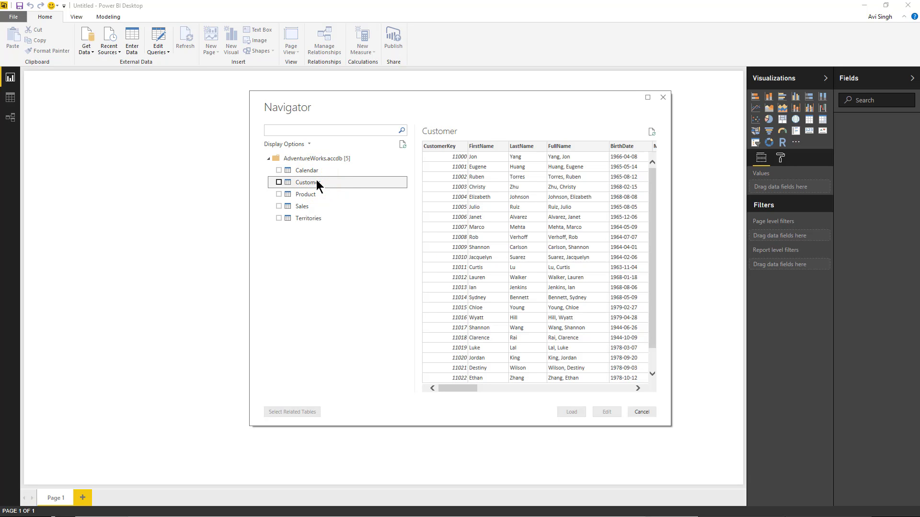
Include the Calendar, Customer, Product, Sales and Territories tables and load them into the model.
click(278, 170)
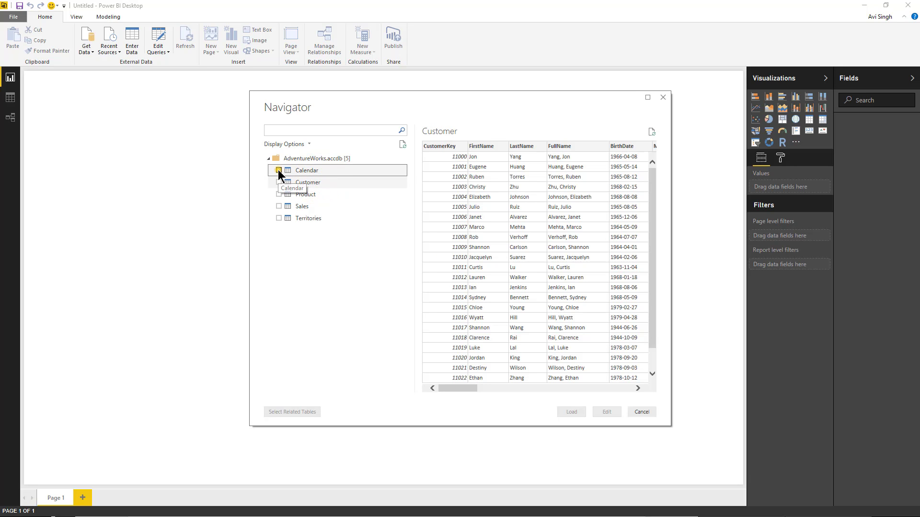
click(279, 183)
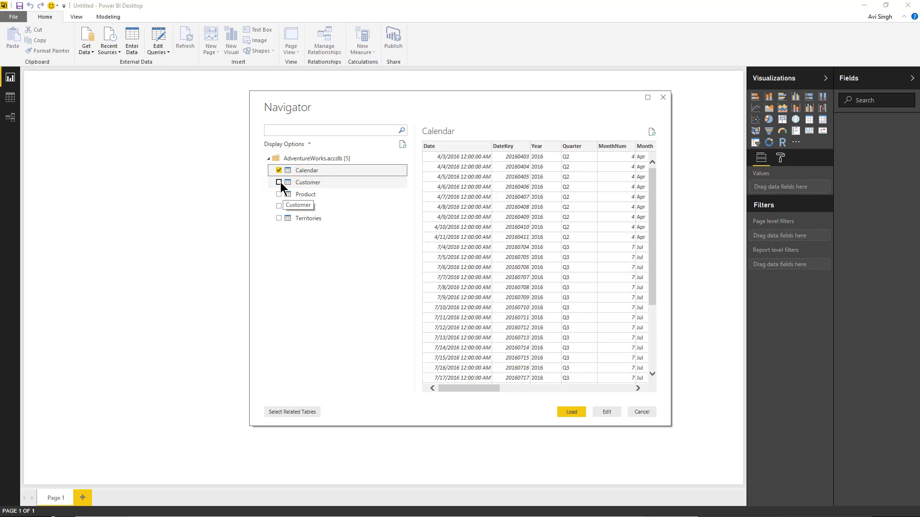
click(279, 194)
click(279, 206)
click(278, 218)
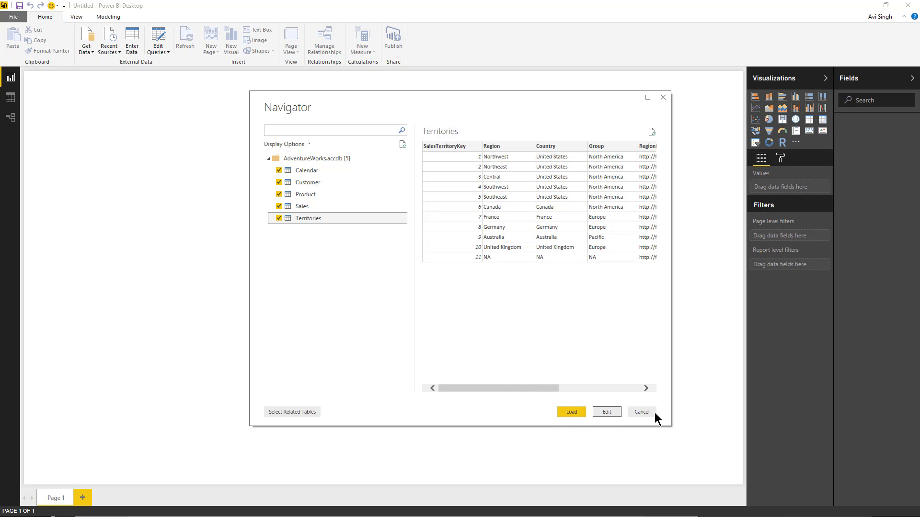
click(569, 411)
click(573, 412)
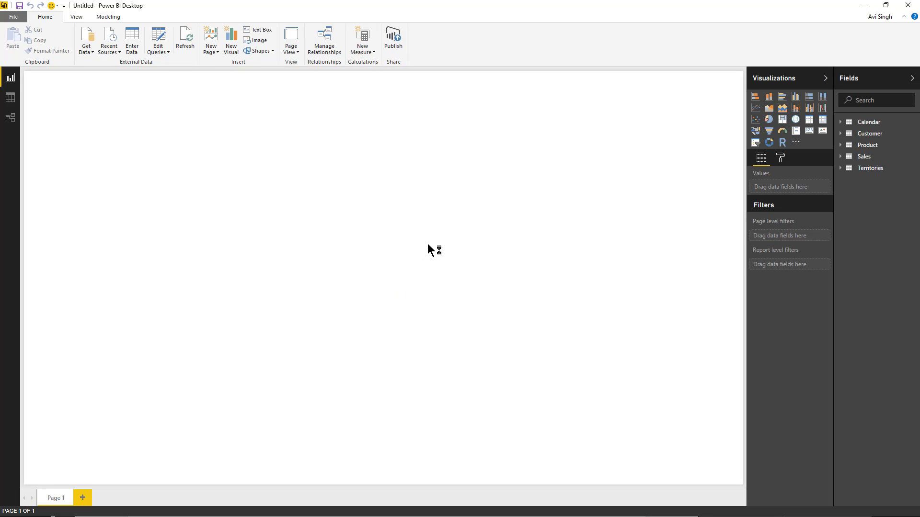
Save the report in the TEMP folder as a Power BI file named PowerBI_Model.
click(19, 6)
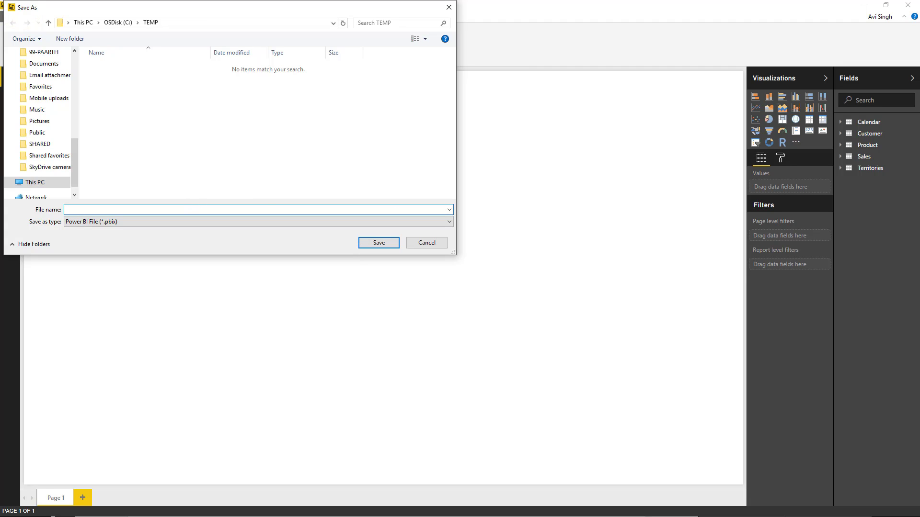
click(367, 210)
text(PowerBI_Model)
click(371, 244)
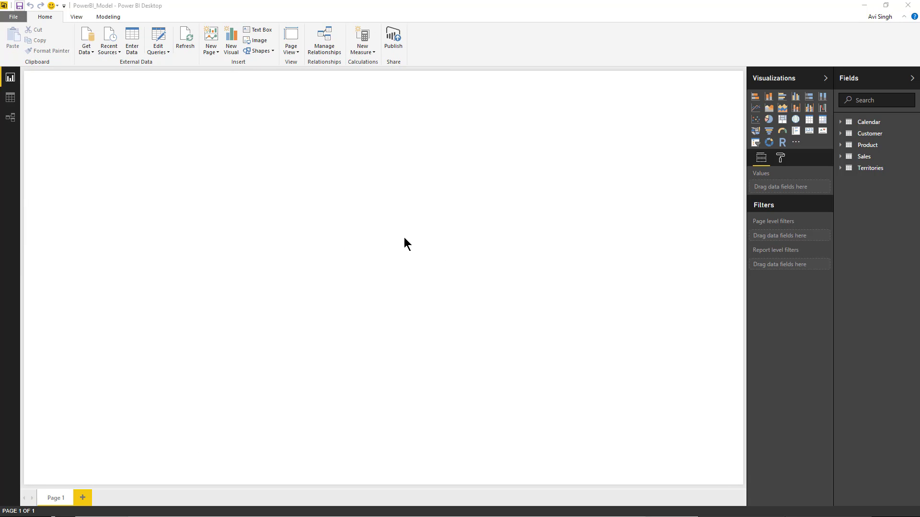
Switch to File Explorer, show the TEMP folder with file details, and compare the sizes of AdventureWorks.accdb and PowerBI_Model.pbix.
key(alt+Tab)
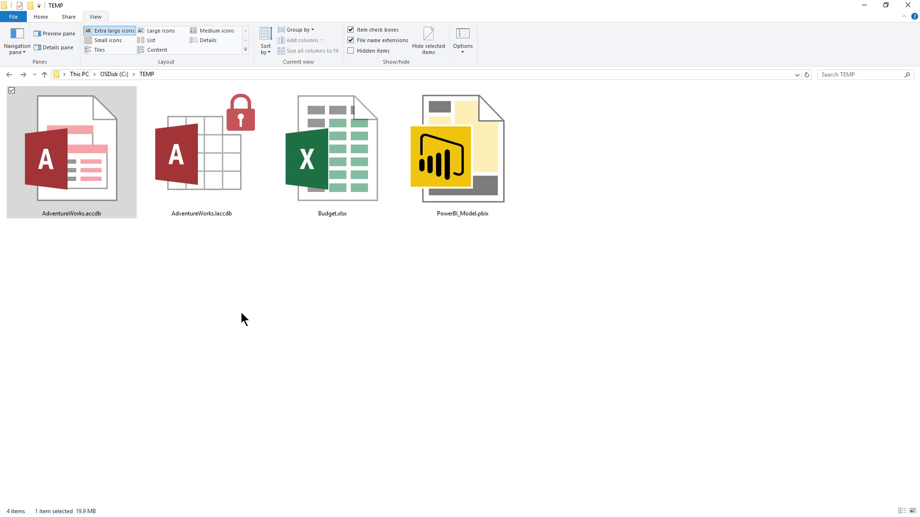
click(215, 42)
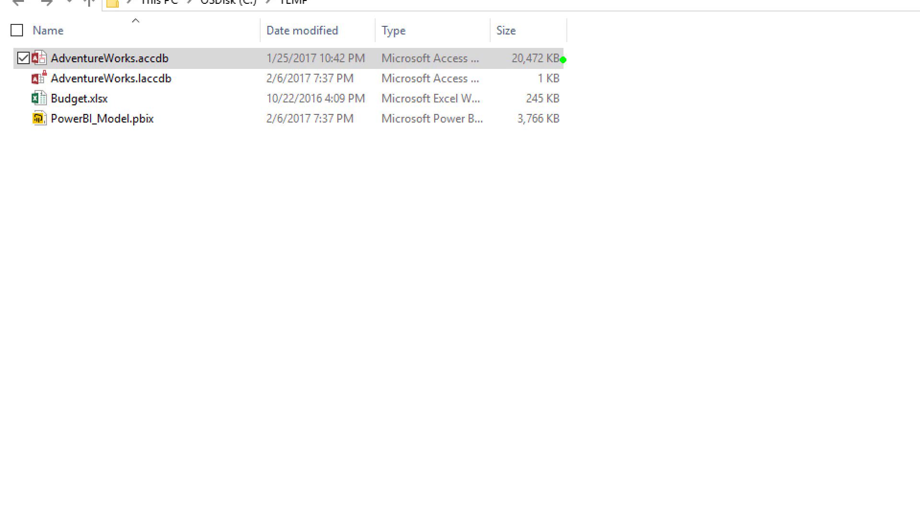
drag(563, 59, 662, 59)
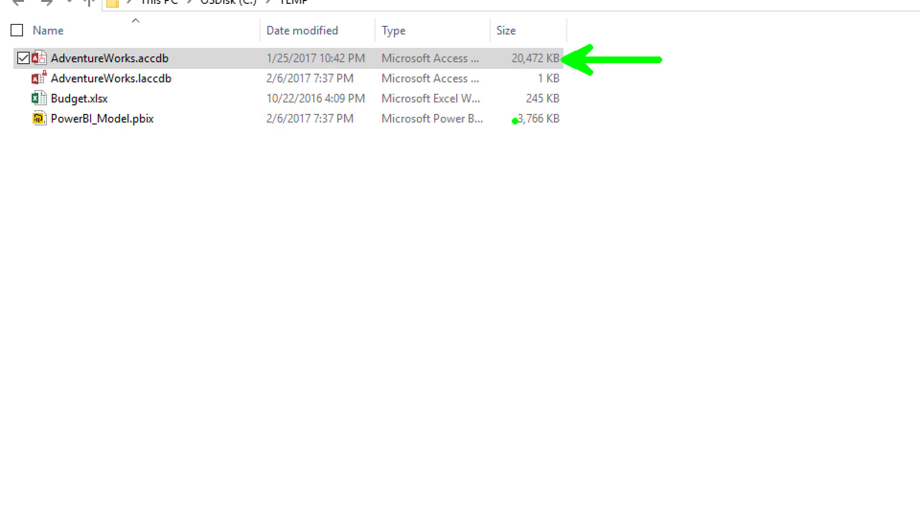
drag(571, 119, 673, 119)
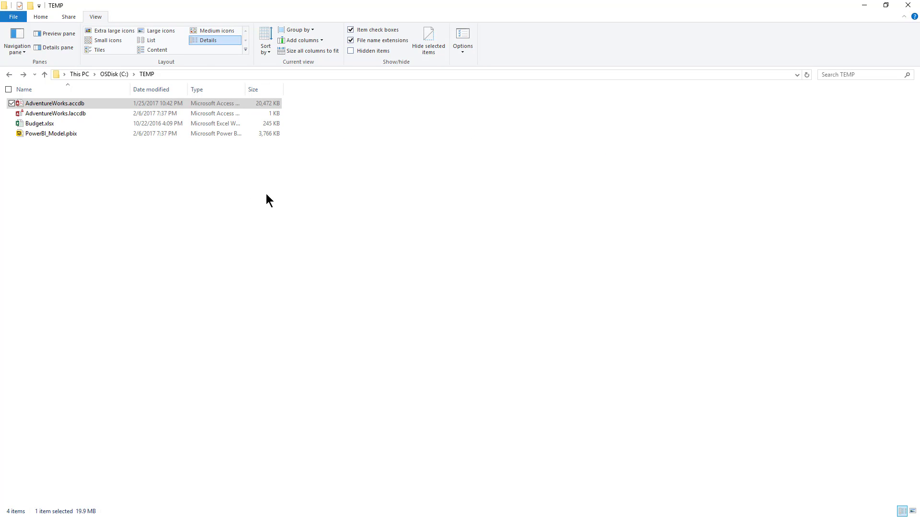
Switch back to Power BI Desktop and view the loaded rows of the Calendar table.
key(alt+Tab)
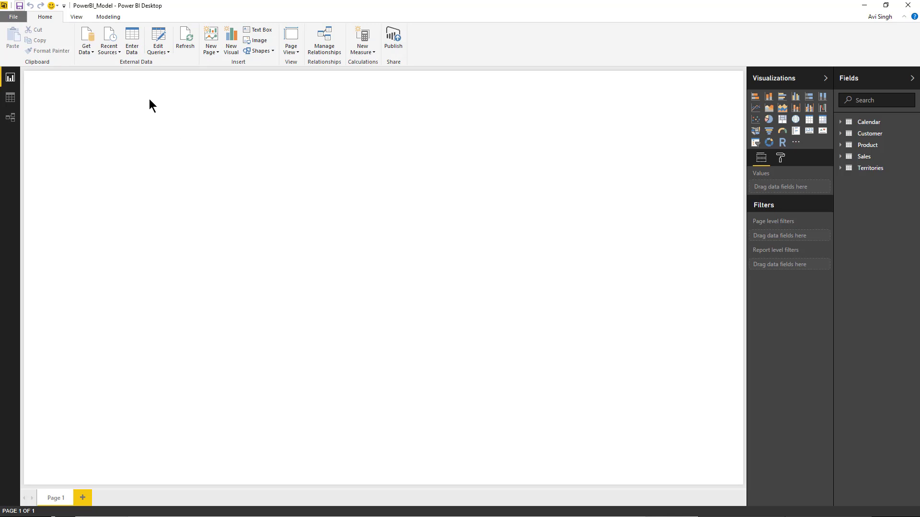
click(15, 99)
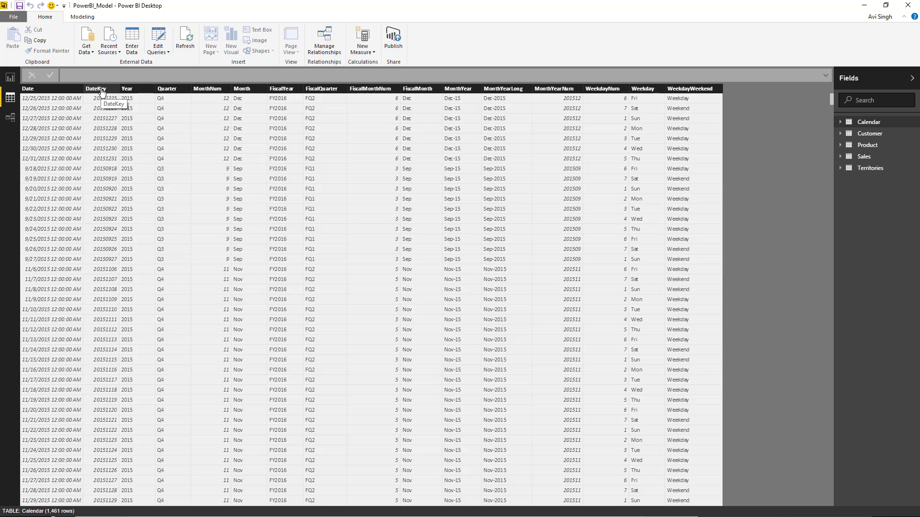
Switch to File Explorer to compare the sizes of AdventureWorks.accdb and PowerBI_Model.pbix, and return to Power BI Desktop.
key(alt+Tab)
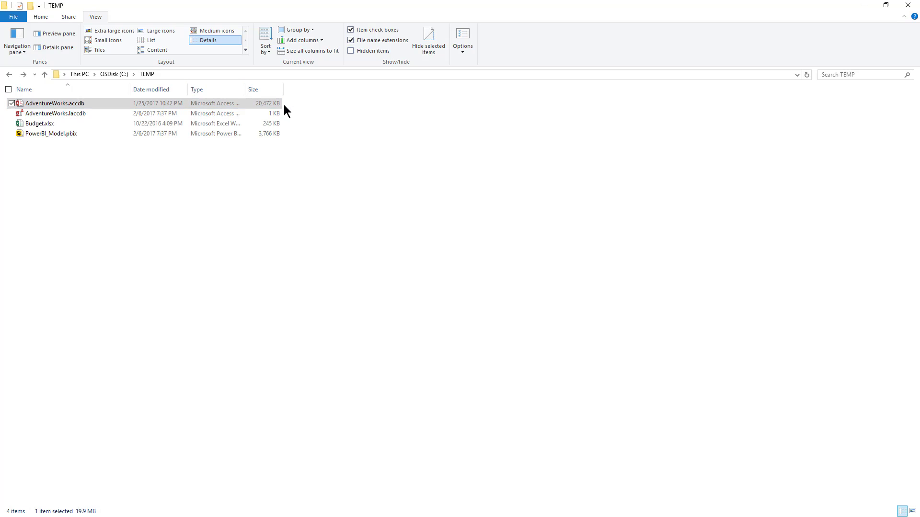
click(206, 104)
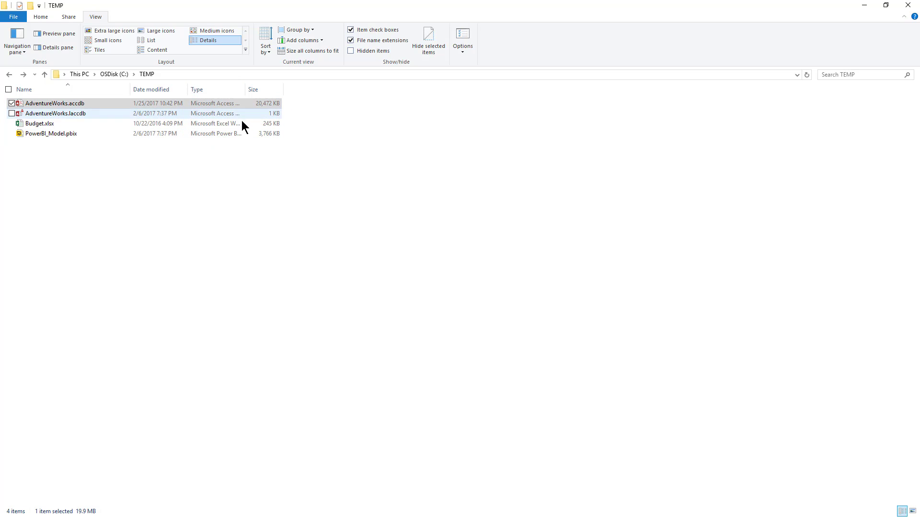
double_click(211, 135)
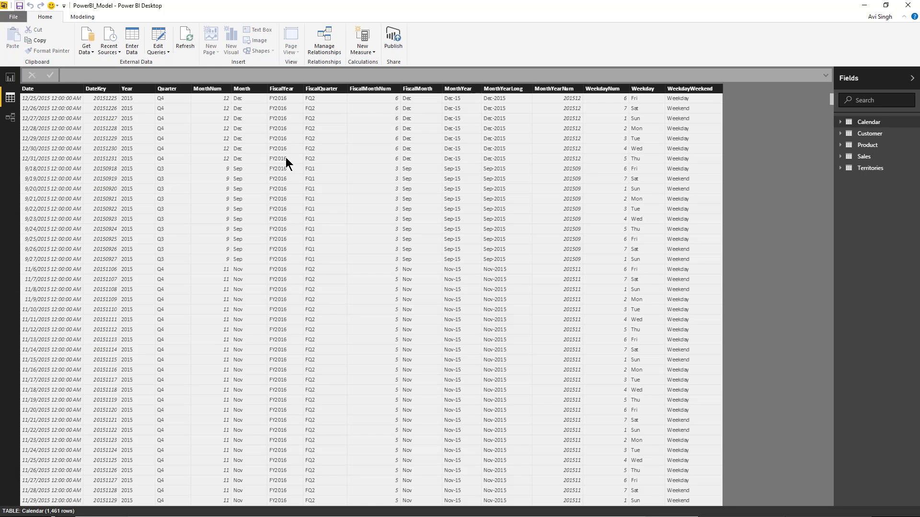
Browse the full list of available data source types for importing data, and leave it without connecting.
click(86, 48)
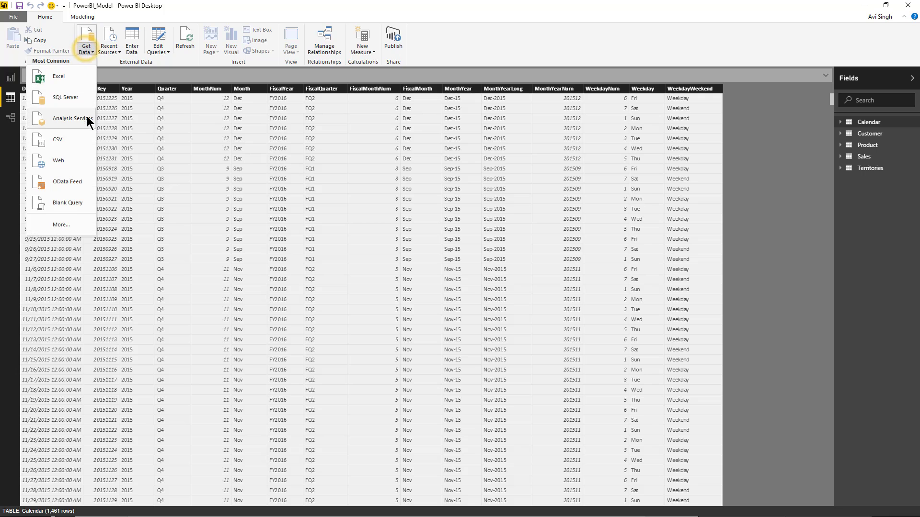
click(61, 234)
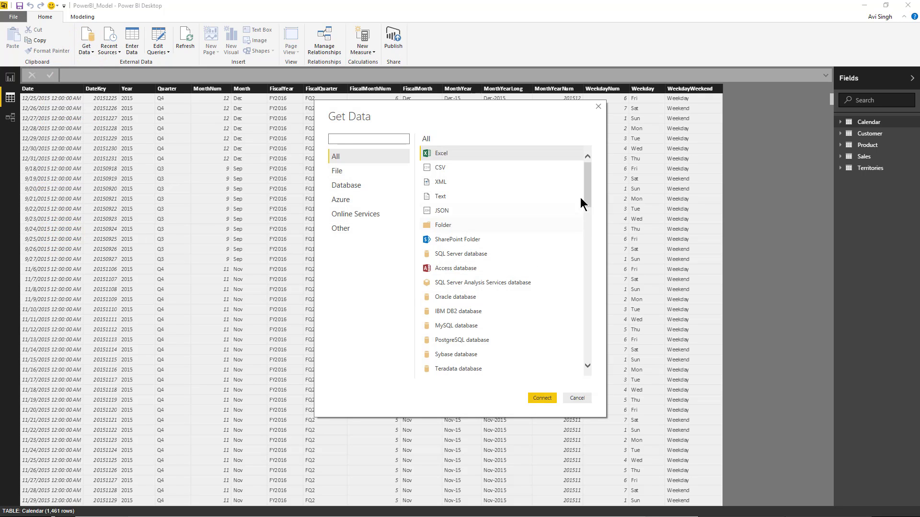
drag(588, 191, 589, 241)
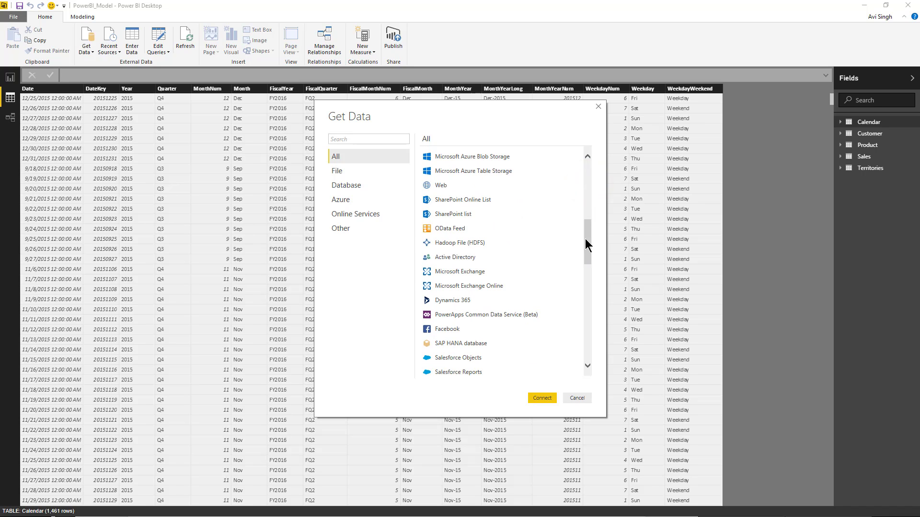
click(577, 398)
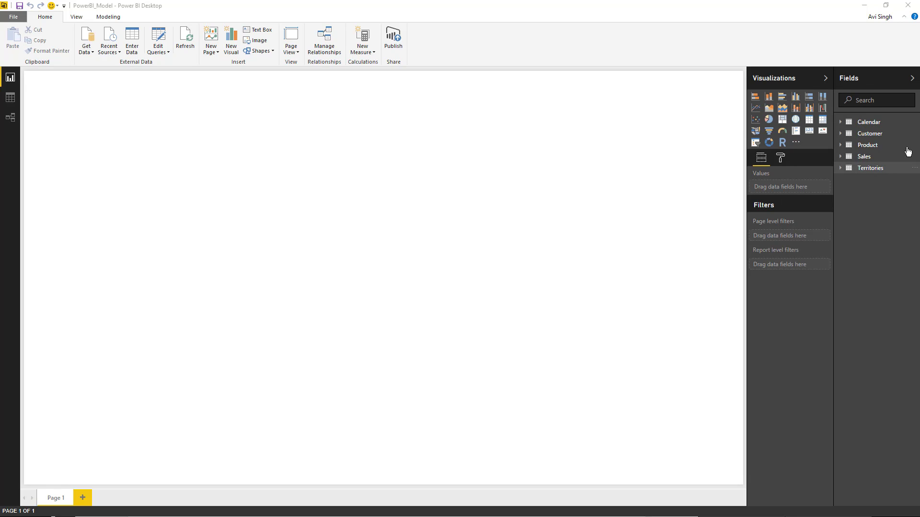
Check the table list in the report view, and view the rows and fields of the Customer and Product tables in the data view.
click(841, 123)
click(841, 125)
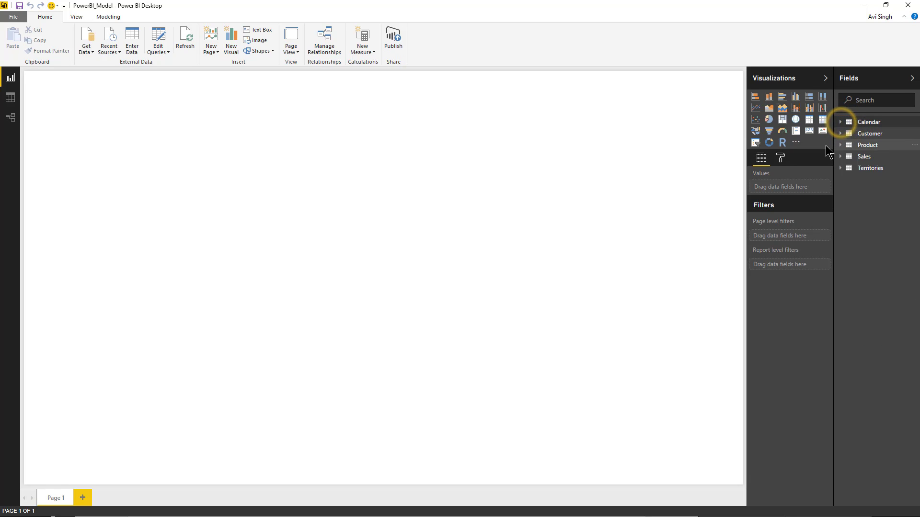
click(10, 98)
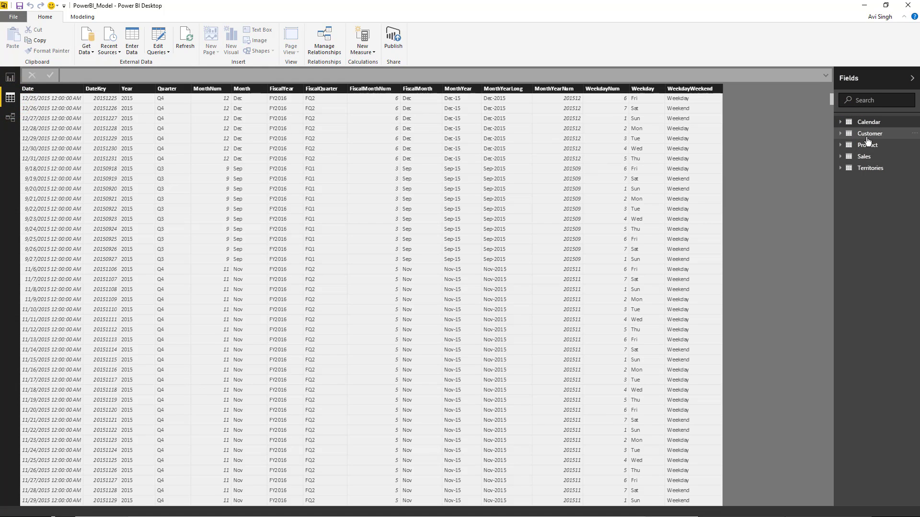
click(841, 134)
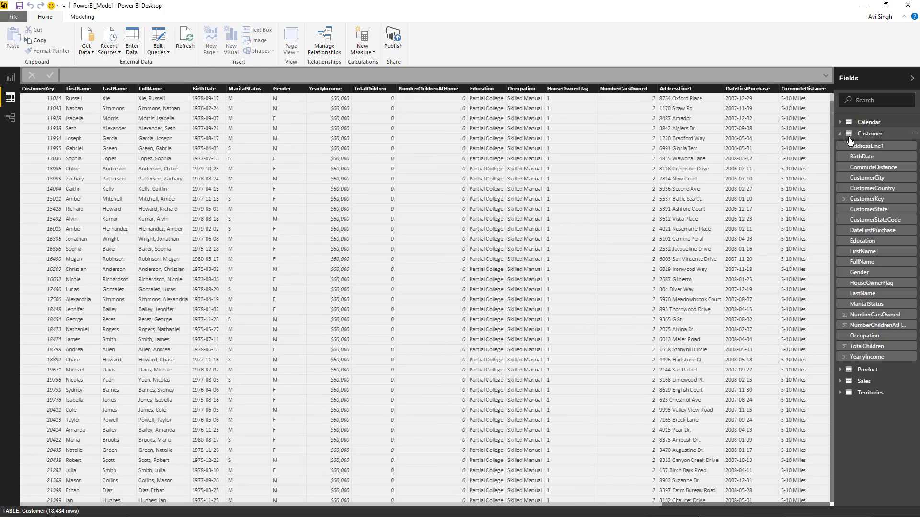
click(849, 136)
click(866, 145)
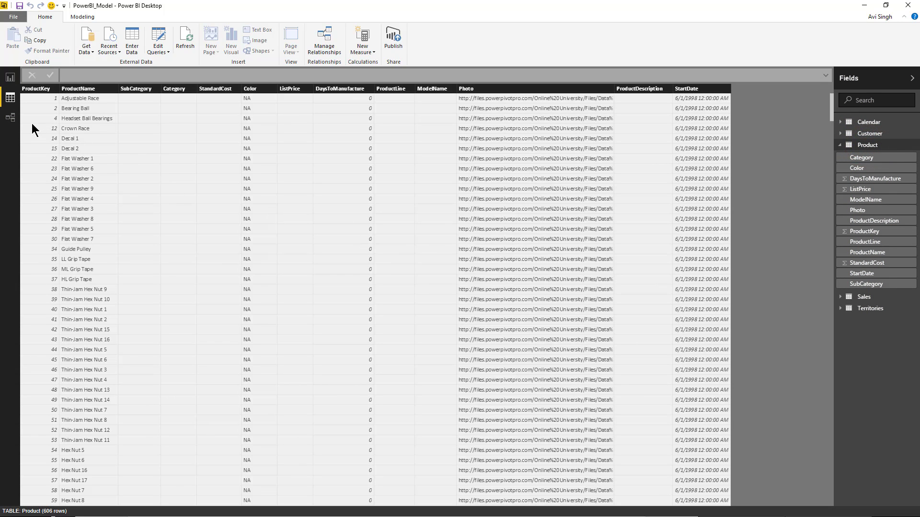
In the relationship diagram, place the Customer and Territories tables side by side in an upper row, with the Sales table below them.
click(10, 117)
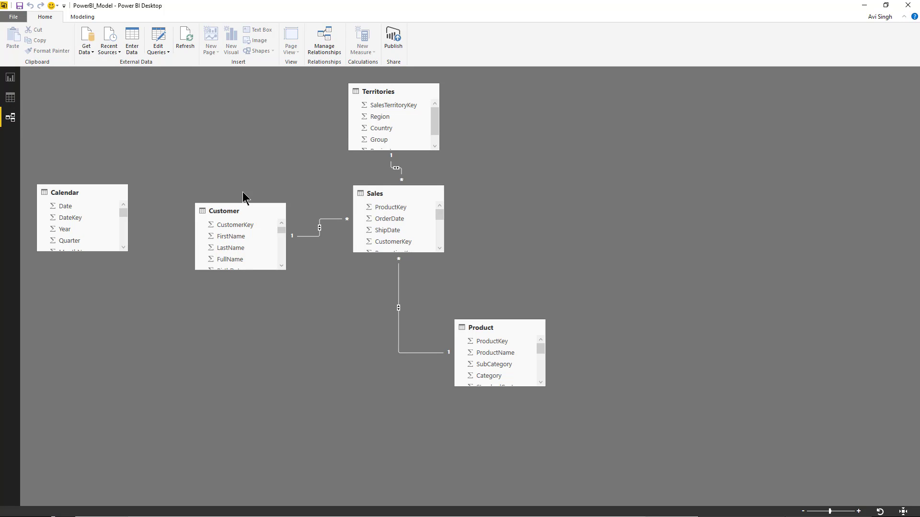
drag(232, 210, 191, 90)
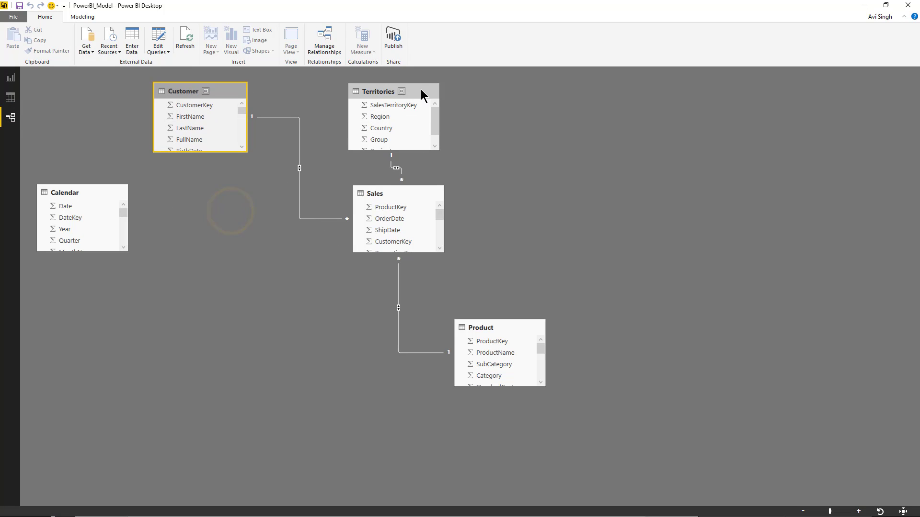
drag(421, 91, 332, 92)
drag(410, 191, 413, 154)
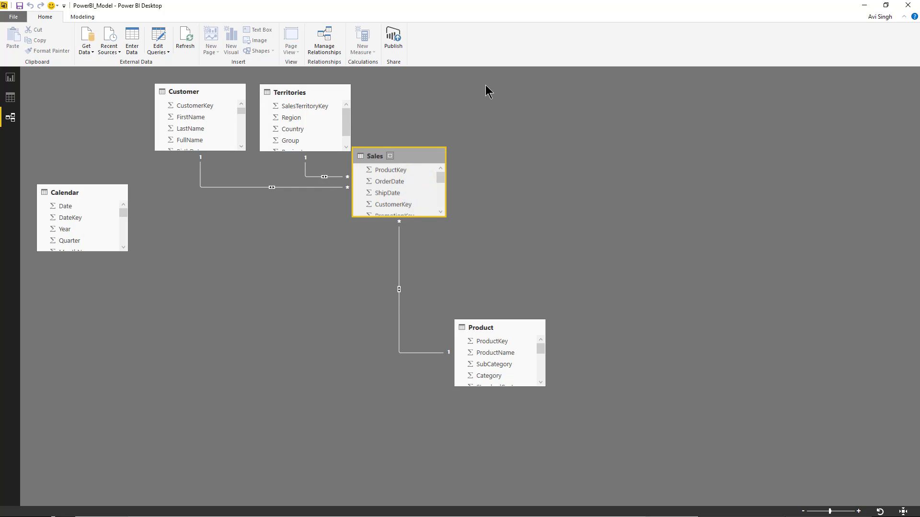
drag(415, 156, 369, 191)
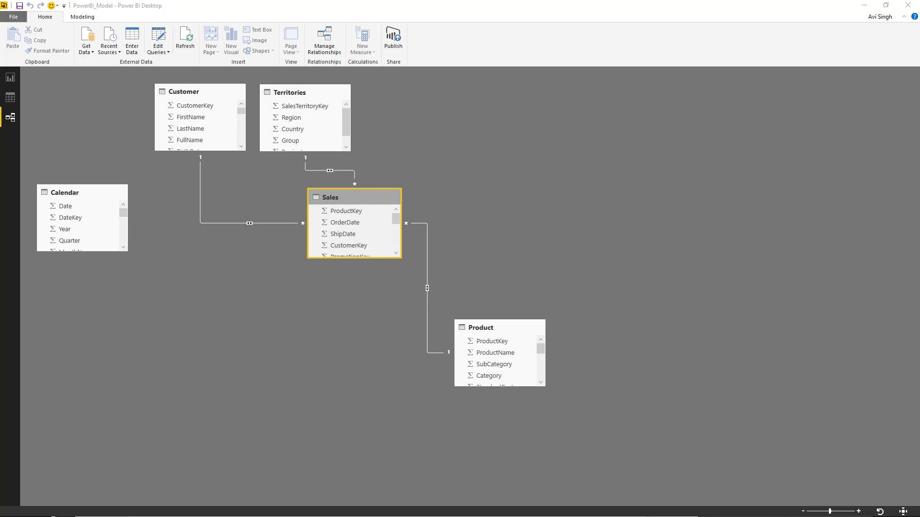
Return to the report view and connect to the Excel workbook Budget.xlsx in the TEMP folder as a new data source.
click(10, 97)
click(10, 77)
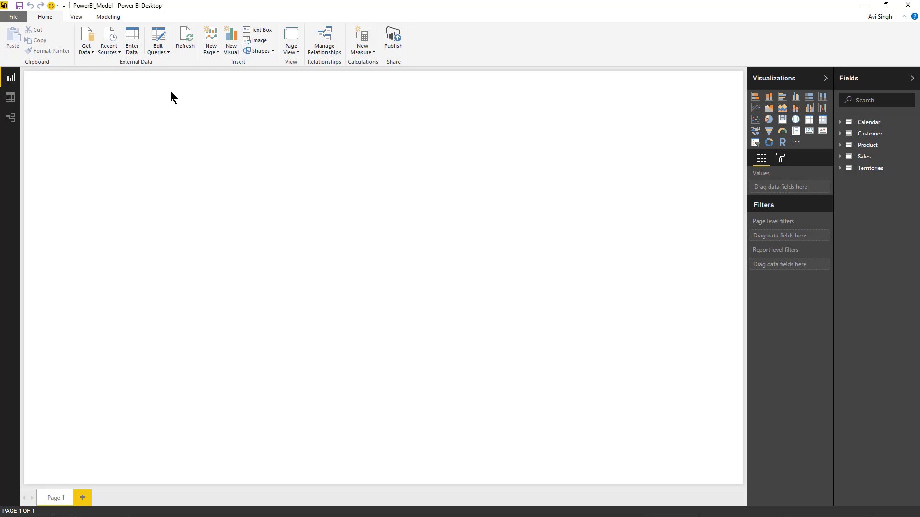
click(87, 51)
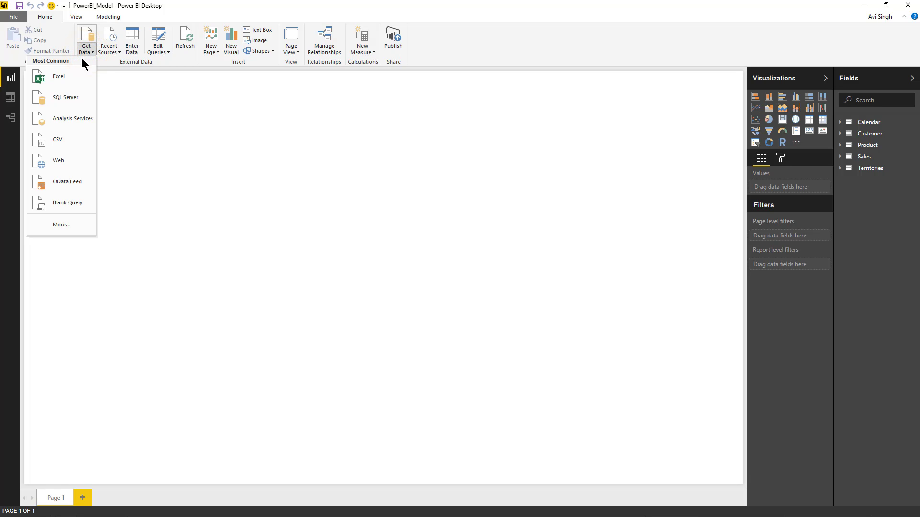
click(43, 222)
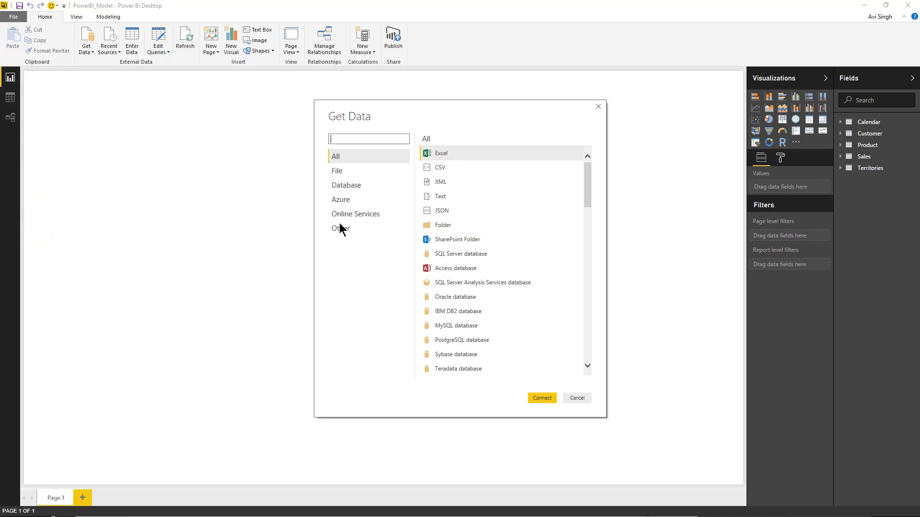
click(542, 398)
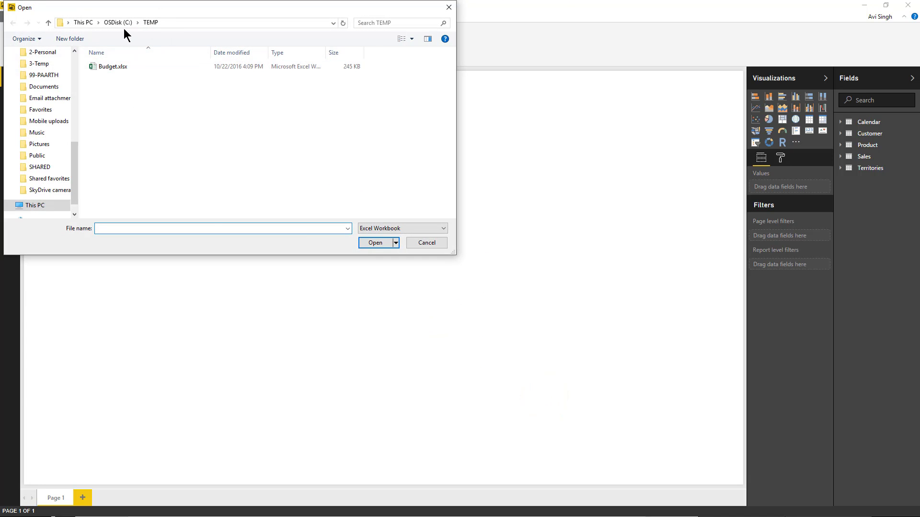
click(107, 66)
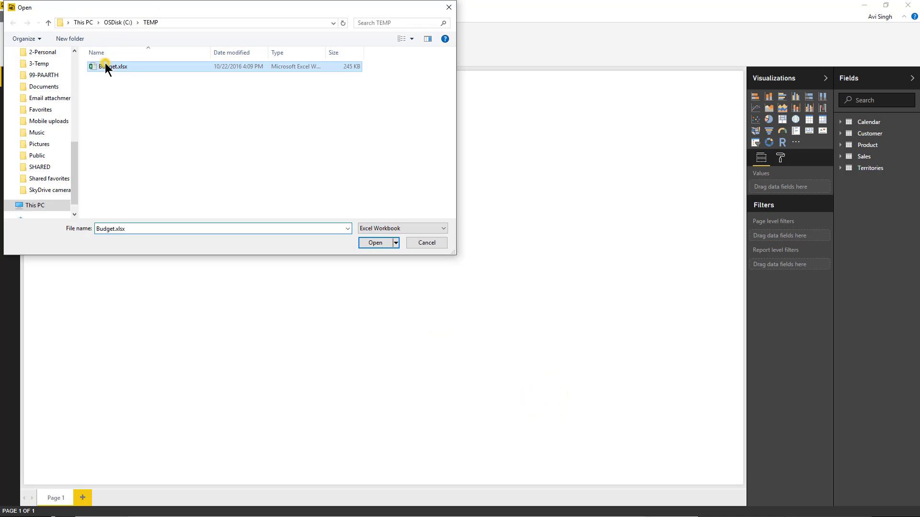
click(376, 242)
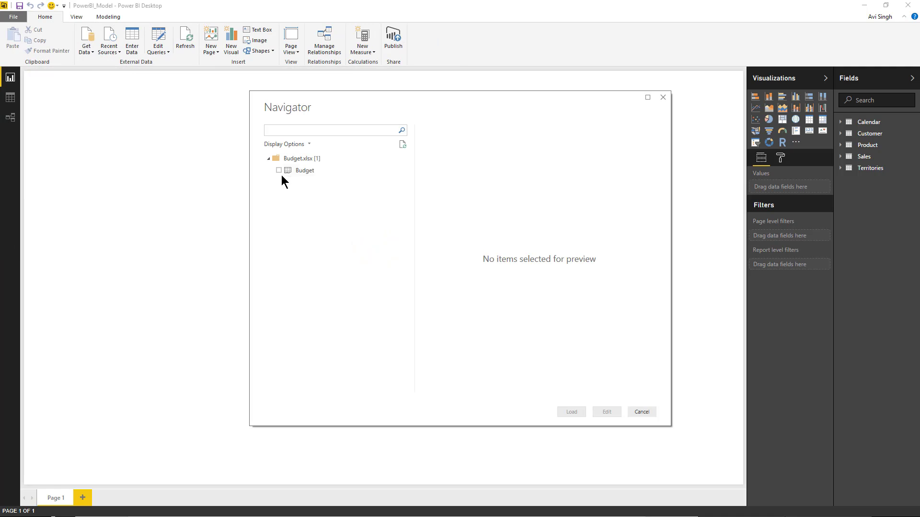
Preview the Budget sheet, include it in the import, and open it for editing in the Query Editor instead of loading it directly.
click(300, 171)
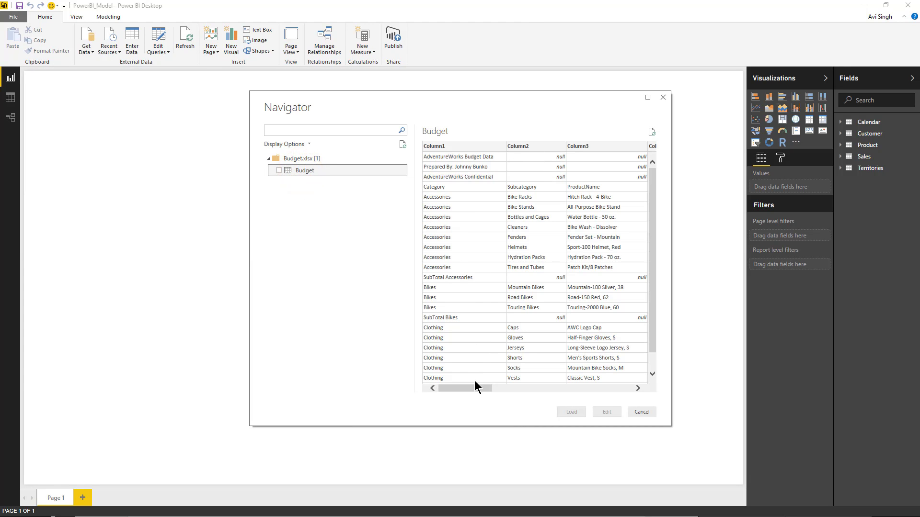
drag(479, 387, 374, 325)
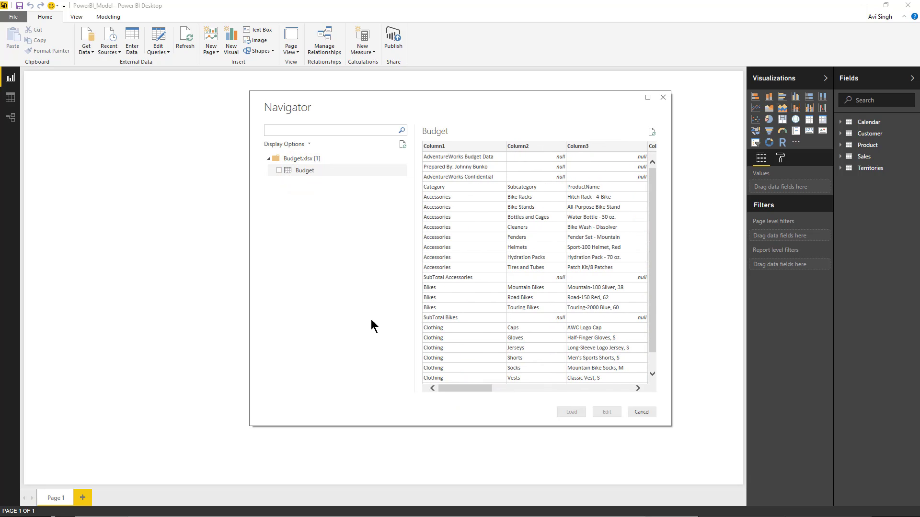
click(278, 170)
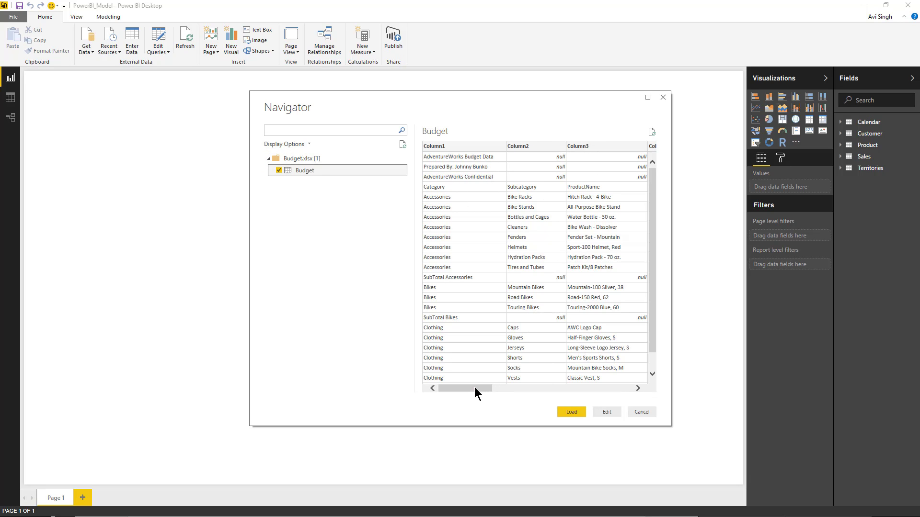
mouse_move(474, 388)
mouse_down()
mouse_move(631, 388)
mouse_move(476, 392)
mouse_up()
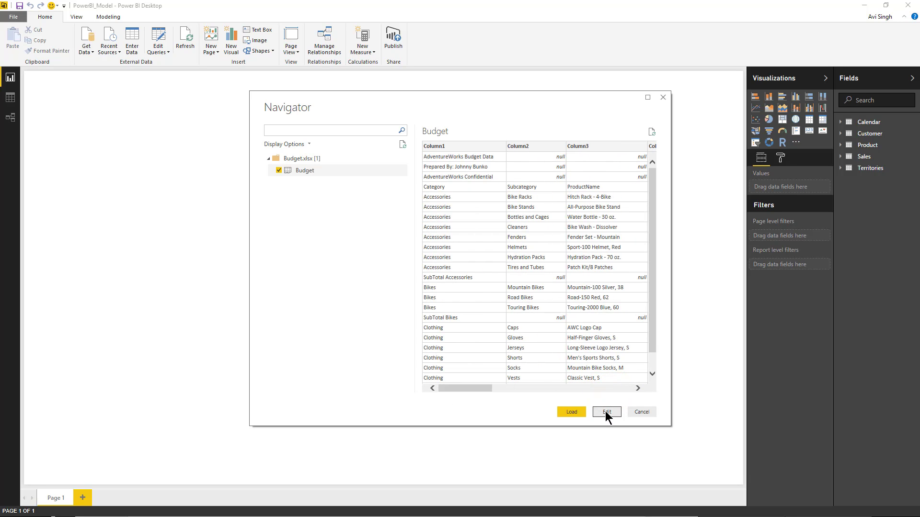
click(606, 413)
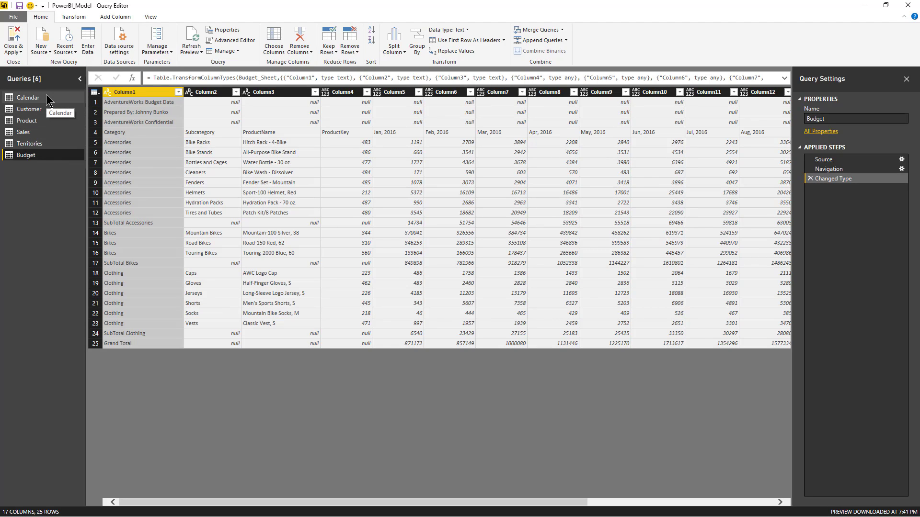
View the data and applied steps of the Calendar and Customer queries, and return to the Budget query.
click(44, 97)
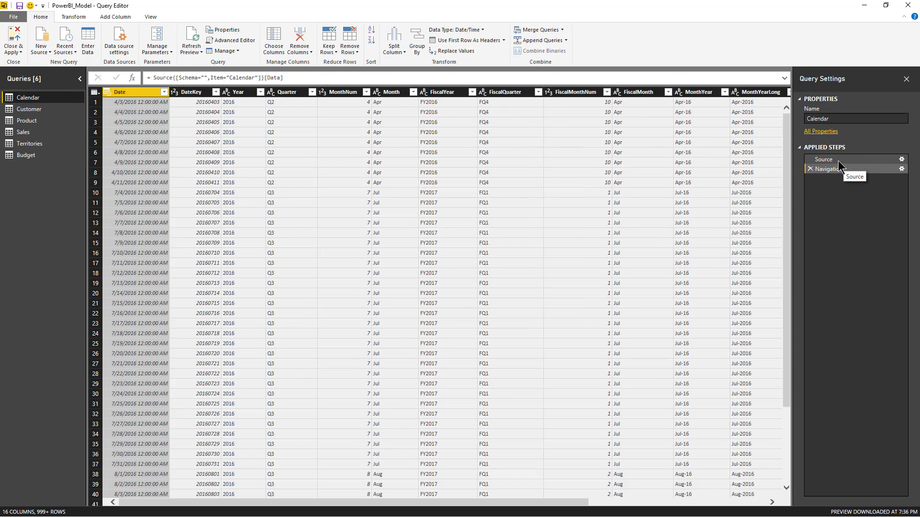
click(30, 109)
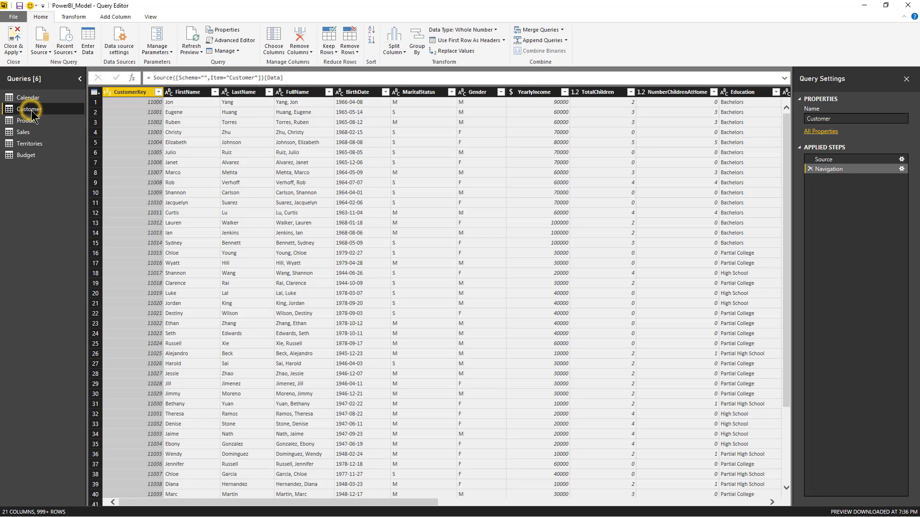
click(30, 156)
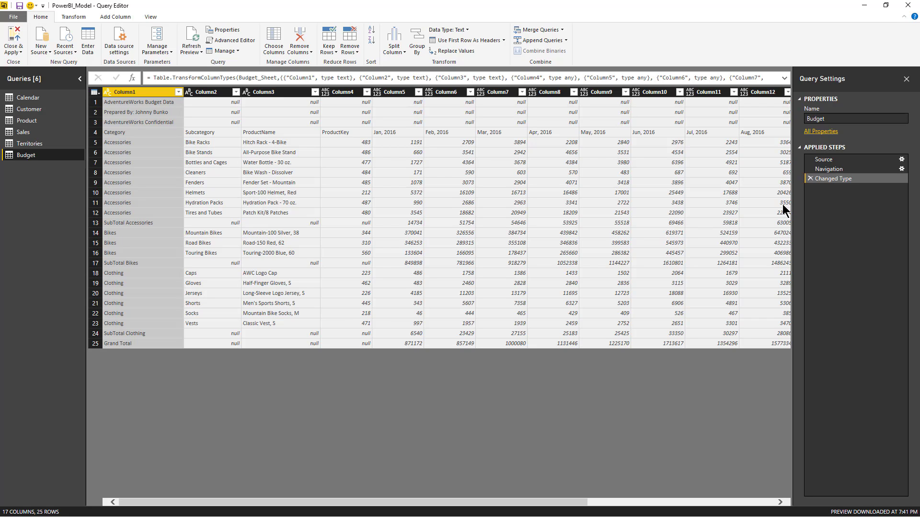
Shrink and move the Query Editor window to show the report window behind it, and maximize it again.
drag(525, 207, 481, 140)
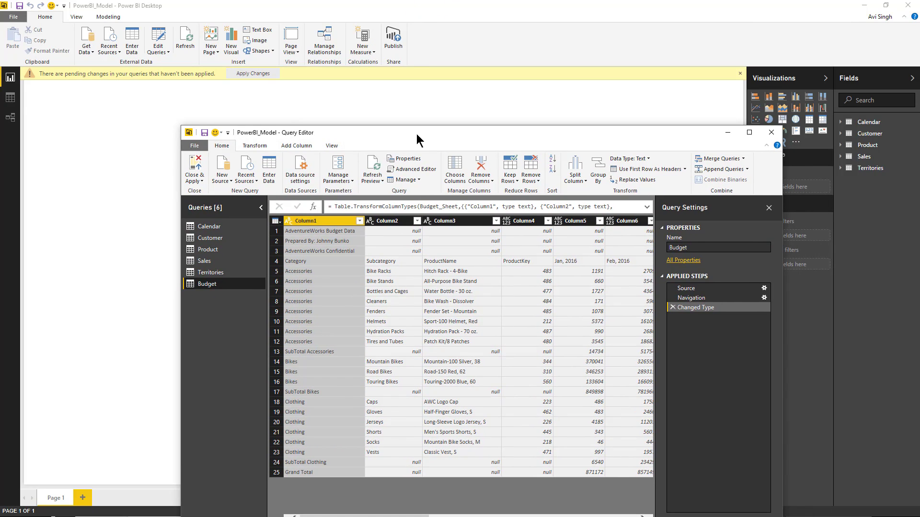
drag(416, 135, 340, 88)
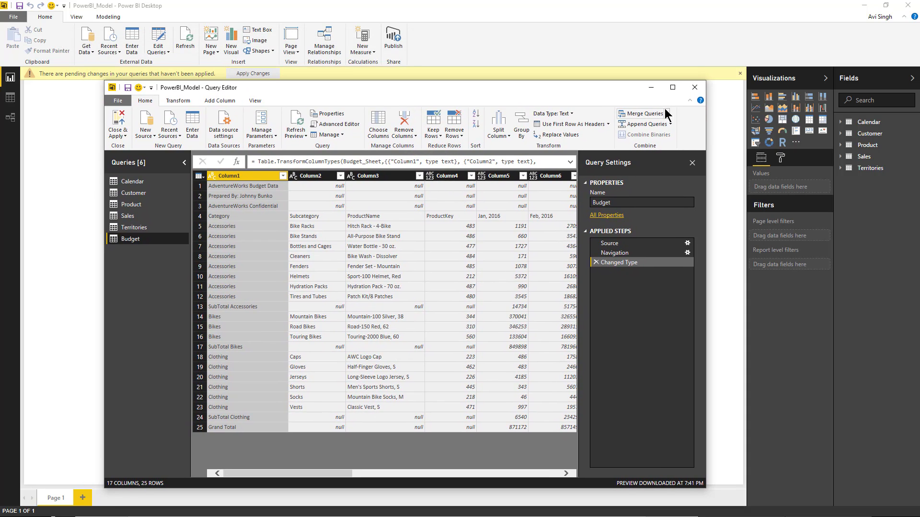
click(672, 89)
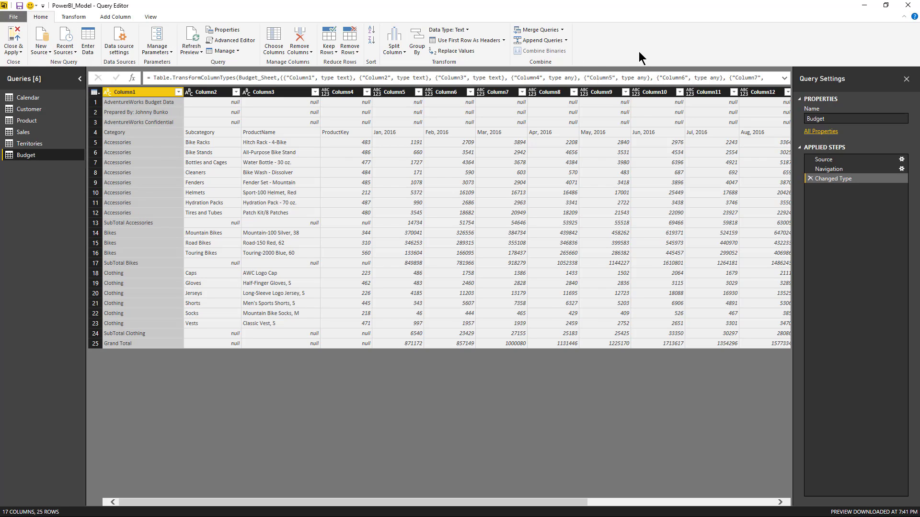
Look through the Query Editor's Transform, Add Column and View commands, and collapse the list of queries to widen the Budget data.
click(74, 16)
click(115, 16)
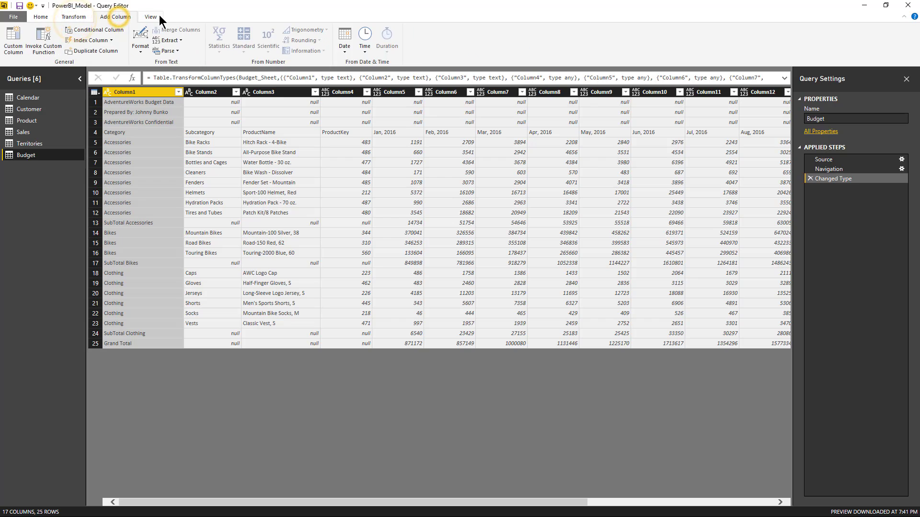
click(151, 16)
click(41, 16)
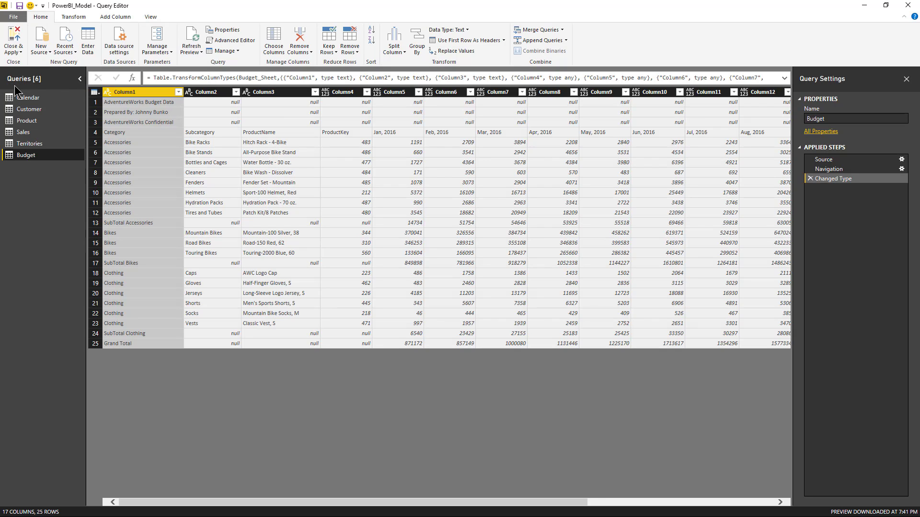
click(79, 79)
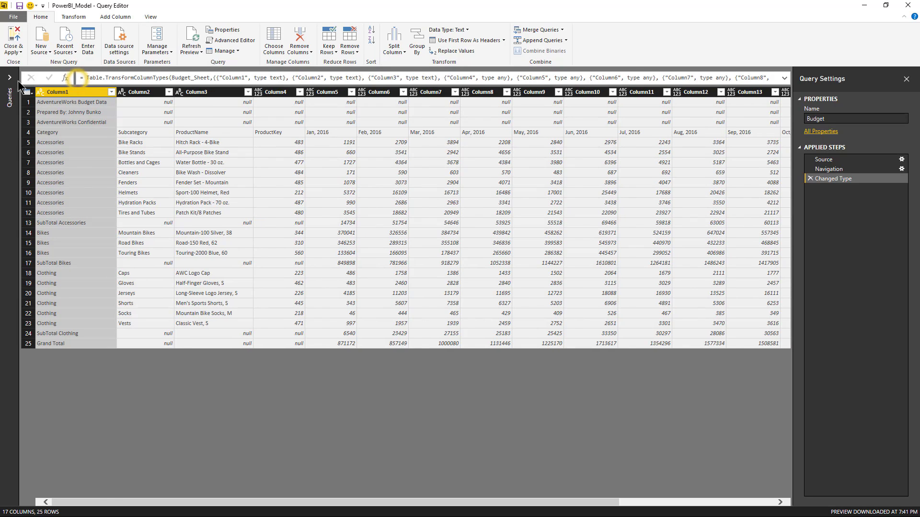
Expand the list of queries, view the data of the other queries, return to the Budget query and collapse the list again.
click(11, 79)
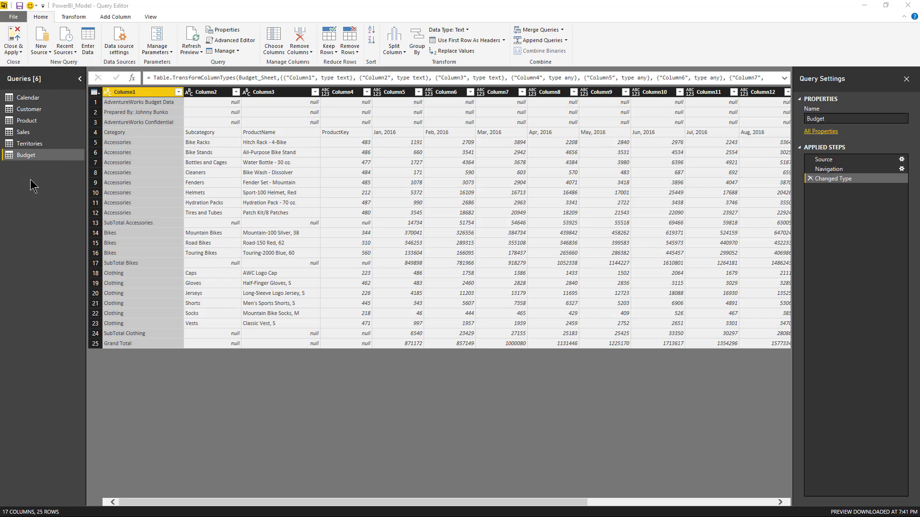
click(29, 98)
click(29, 109)
click(27, 121)
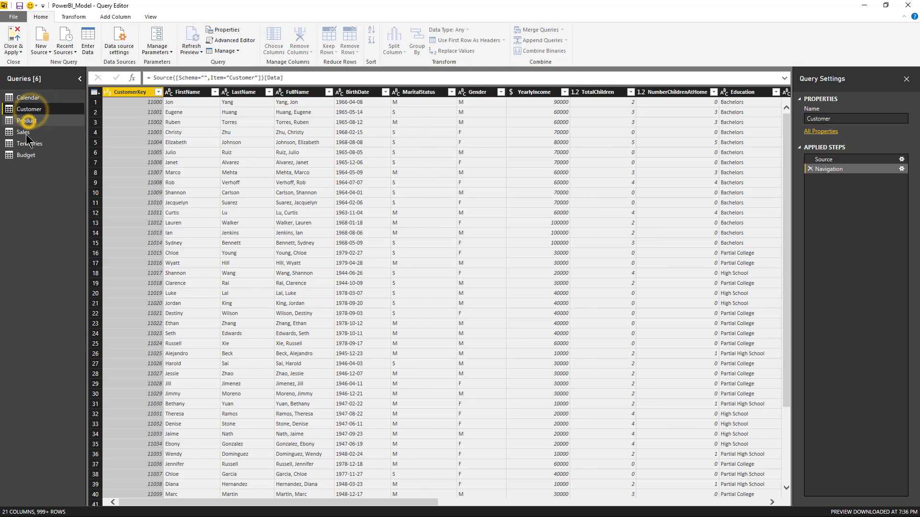
click(30, 144)
click(26, 156)
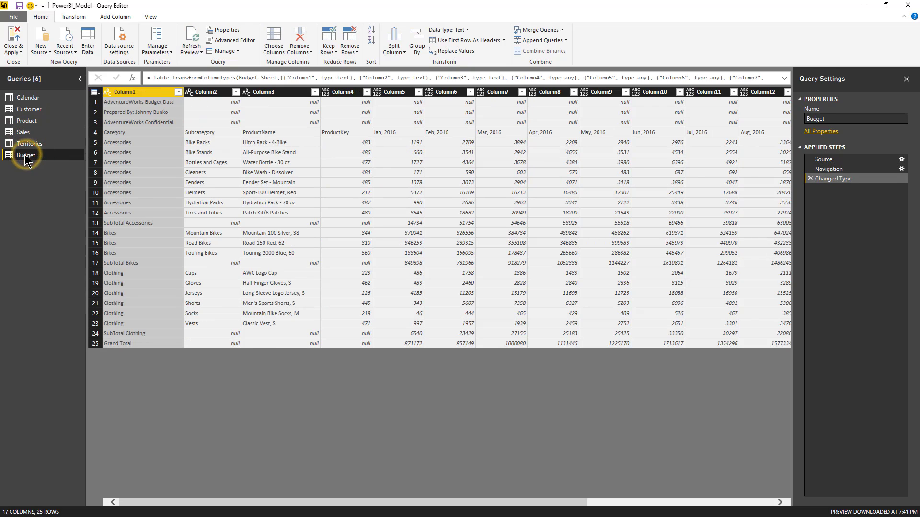
click(80, 78)
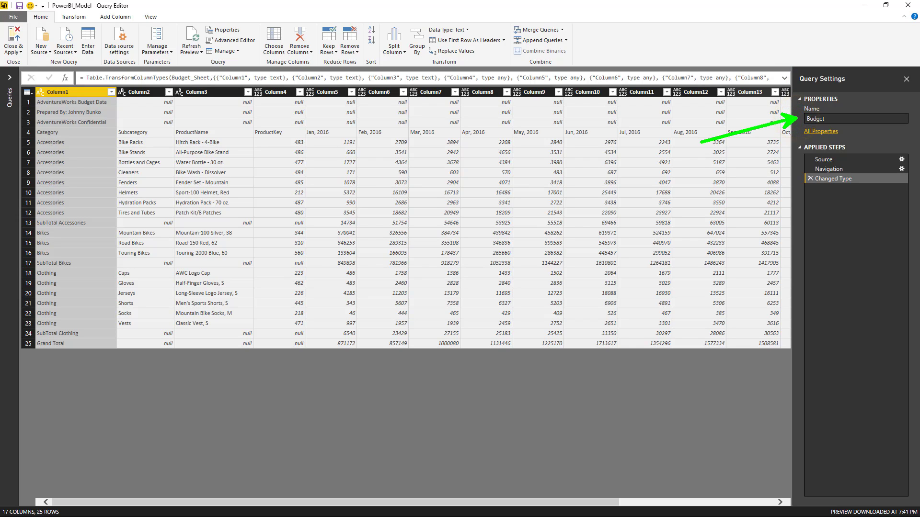
View the Budget query's name, description and load options in its properties, and leave them without changes.
click(825, 133)
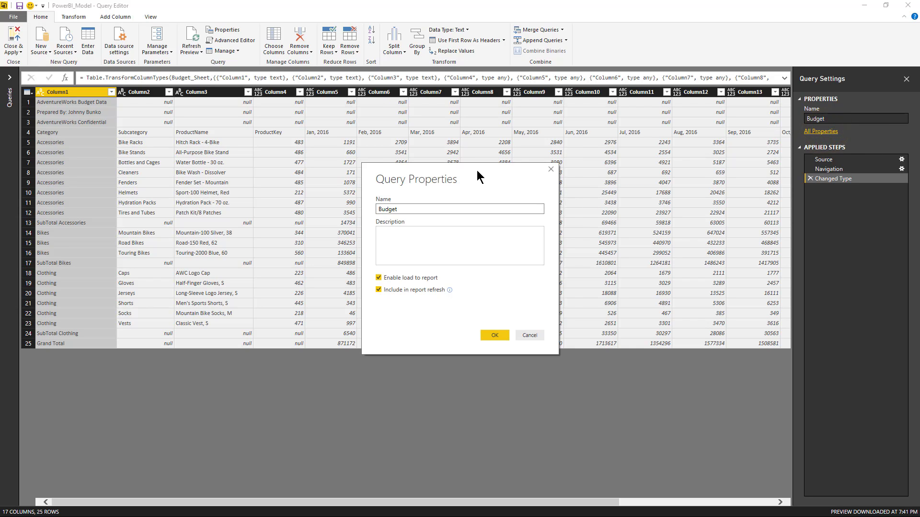
click(421, 234)
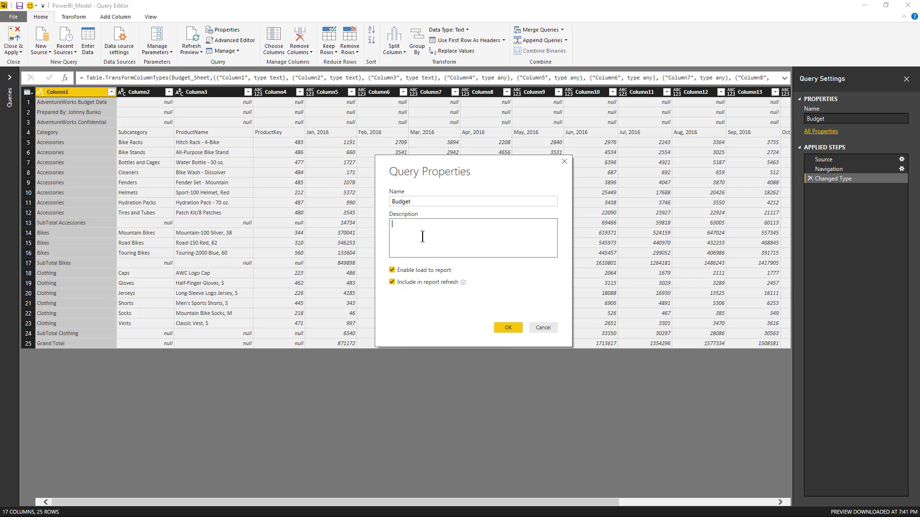
click(542, 326)
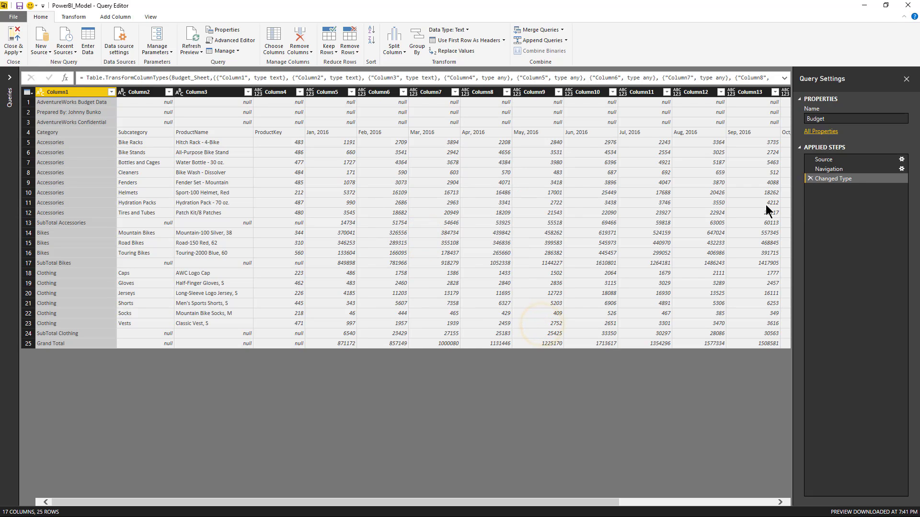
mouse_move(794, 140)
mouse_down()
mouse_move(870, 188)
mouse_move(913, 194)
mouse_up()
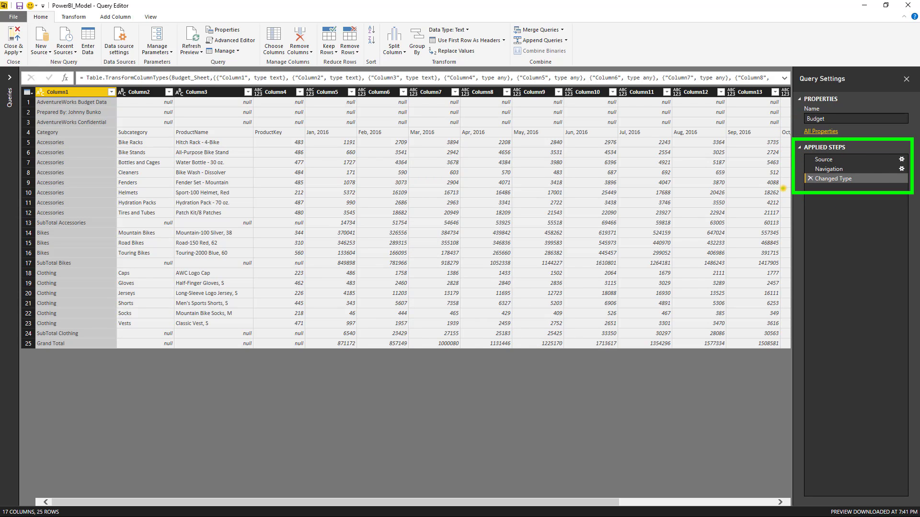
drag(784, 188, 656, 215)
key(Escape)
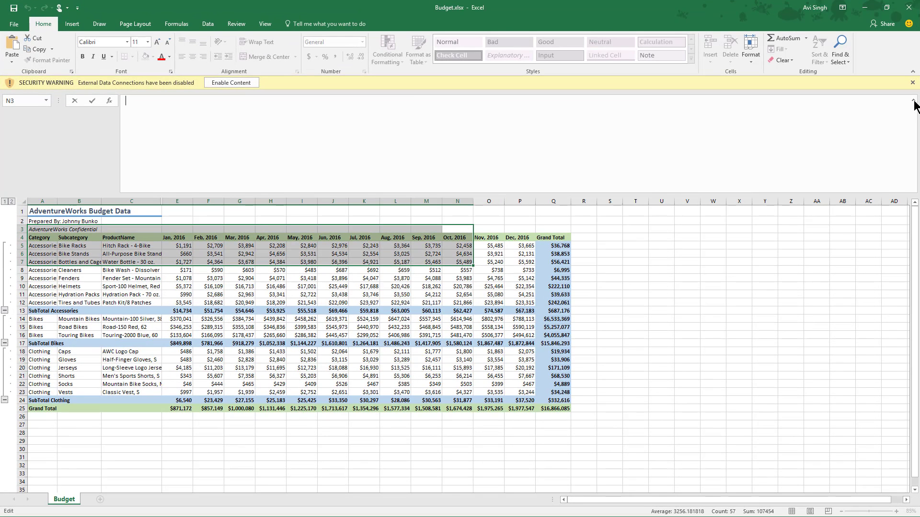
In the Budget.xlsx workbook in Excel, collapse the formula bar to one line and enlarge the sheet for reading.
click(913, 102)
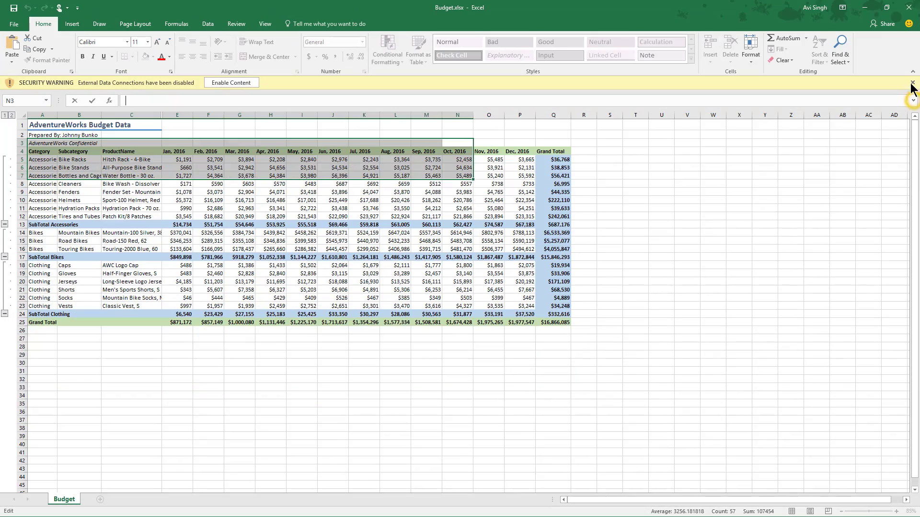
click(323, 216)
ctrl+scroll(316, 220, up, 2)
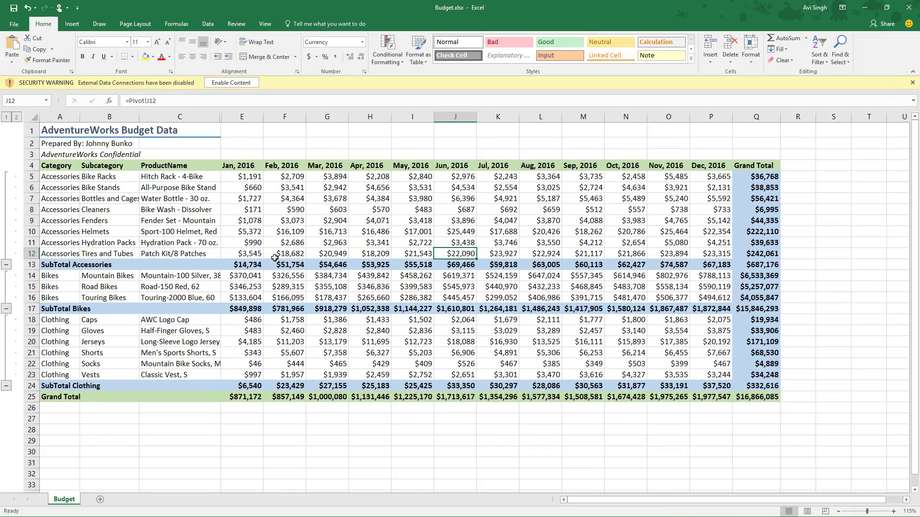
ctrl+scroll(274, 258, up, 1)
Examine the Budget sheet's title rows, header row, Grand Total column and monthly budget columns to see what needs cleanup.
click(67, 132)
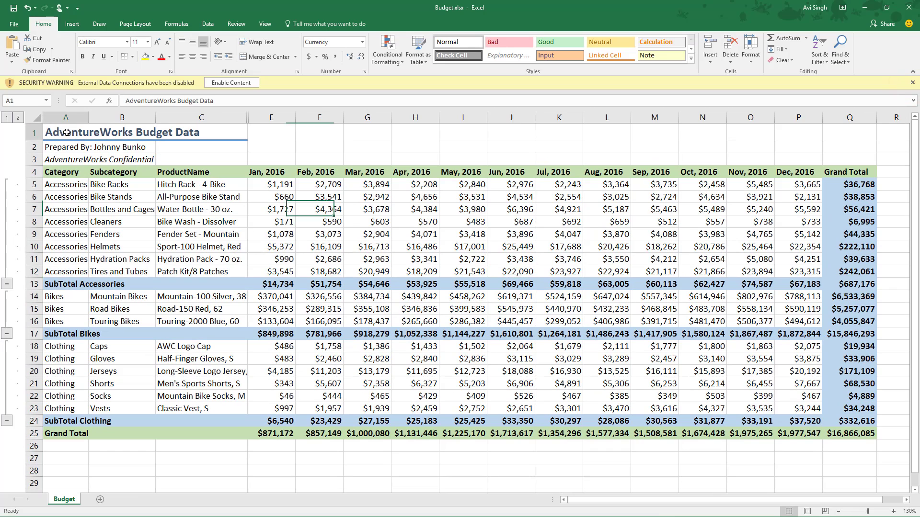
drag(67, 133, 244, 151)
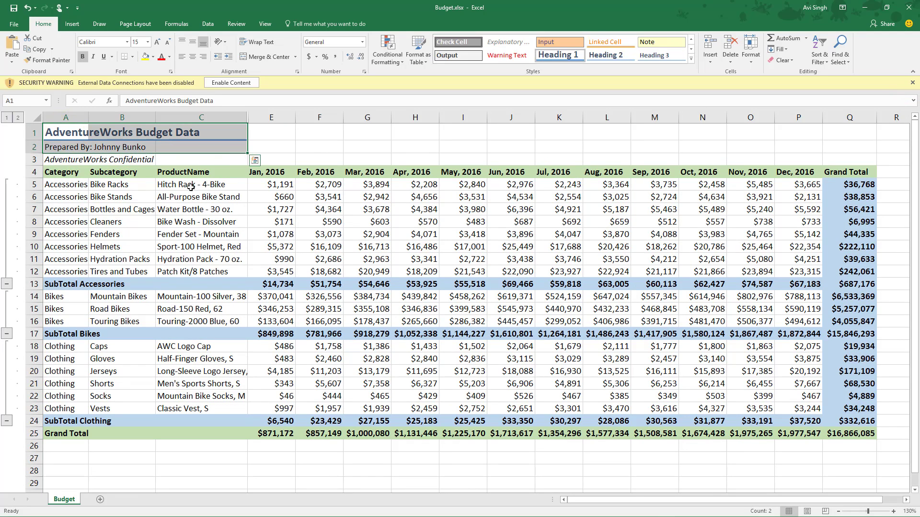
click(78, 172)
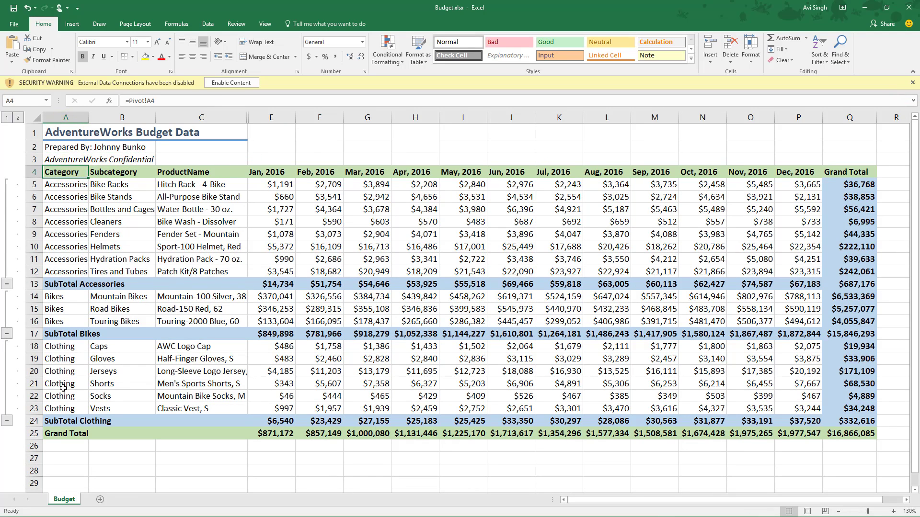
click(849, 118)
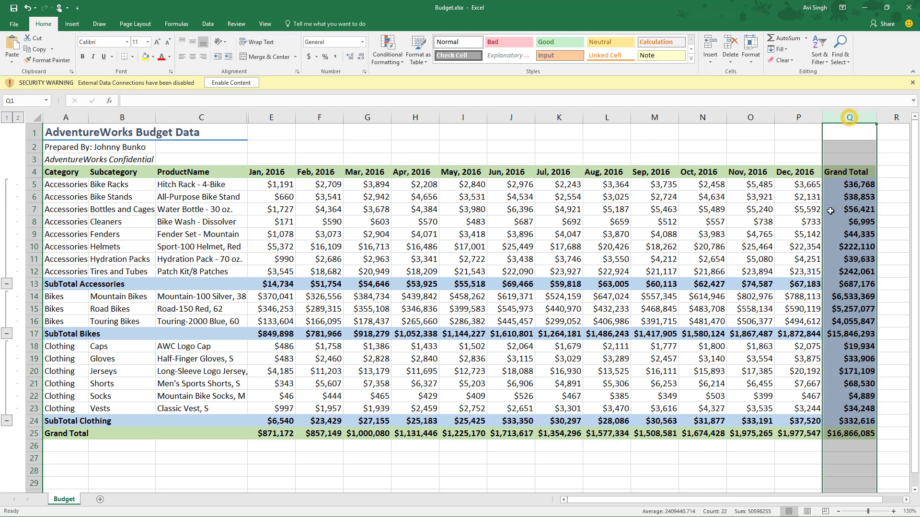
click(313, 192)
drag(271, 119, 800, 120)
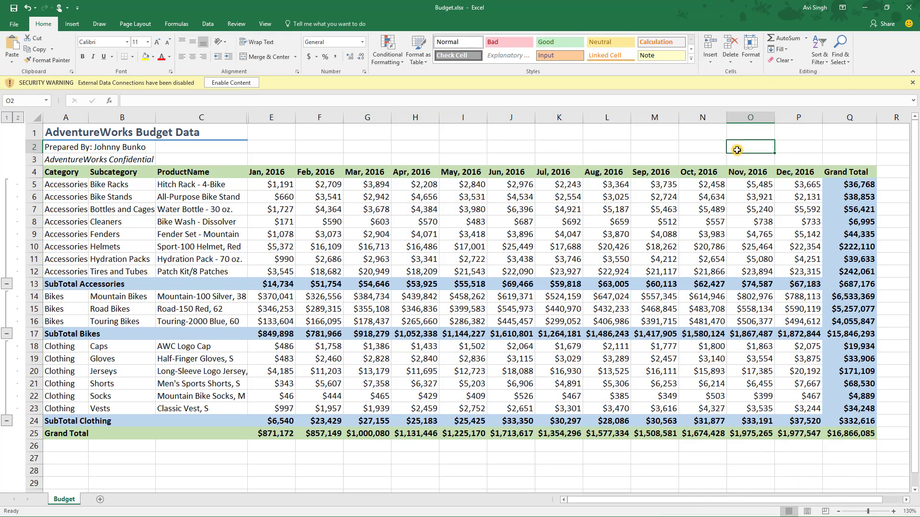
click(737, 150)
click(279, 186)
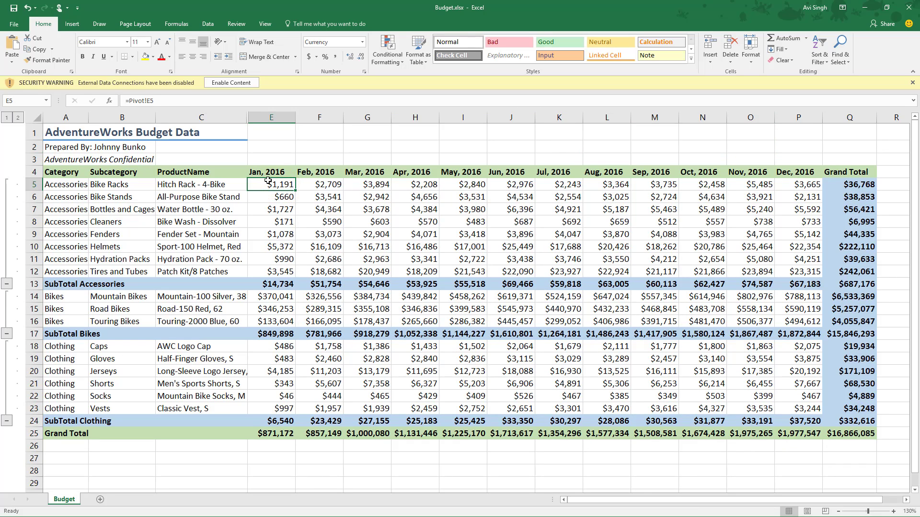
click(321, 158)
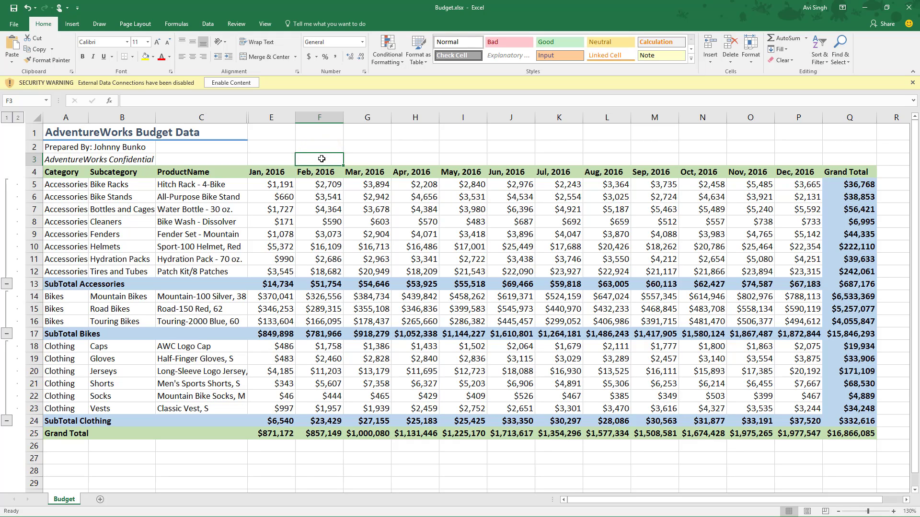
click(281, 183)
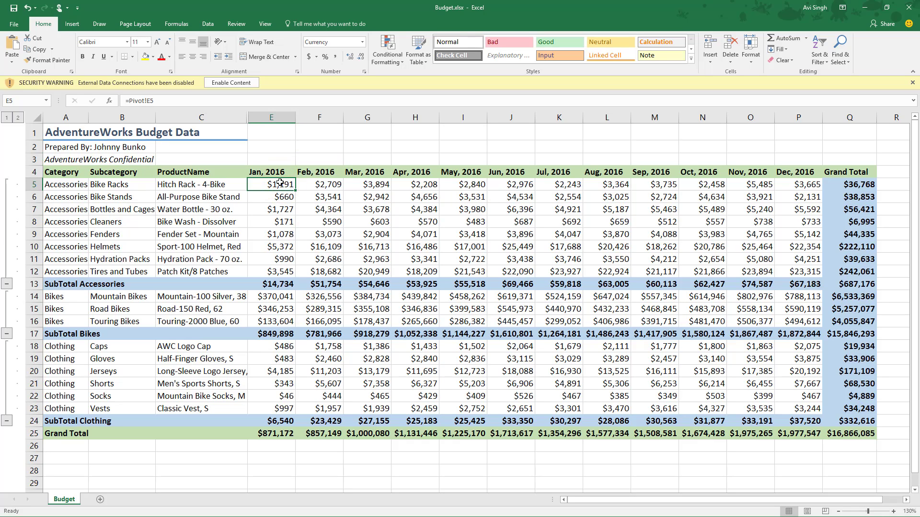
click(314, 159)
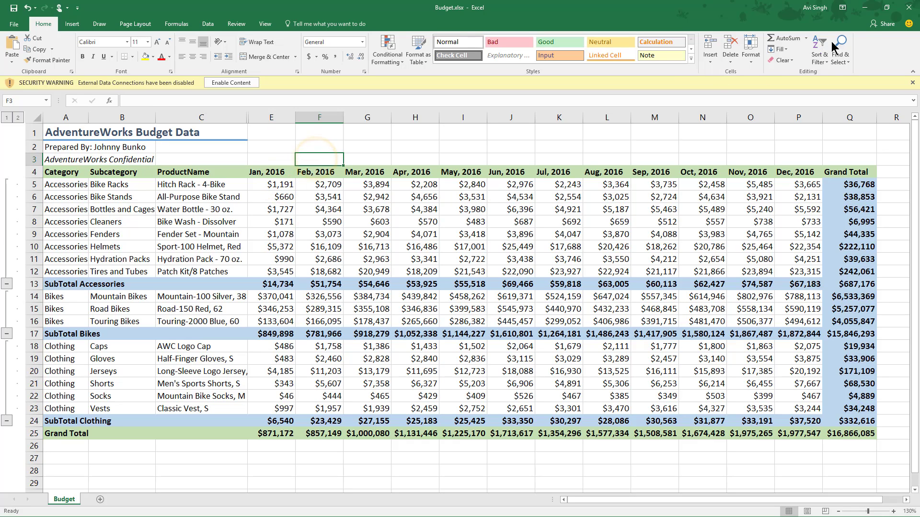
Close the Budget.xlsx workbook without saving and switch back to the Power BI Query Editor.
click(906, 13)
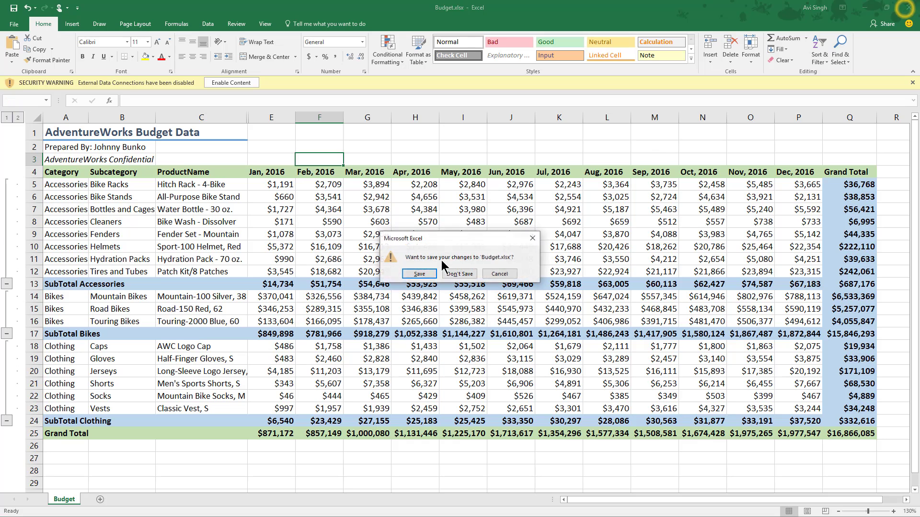
click(459, 270)
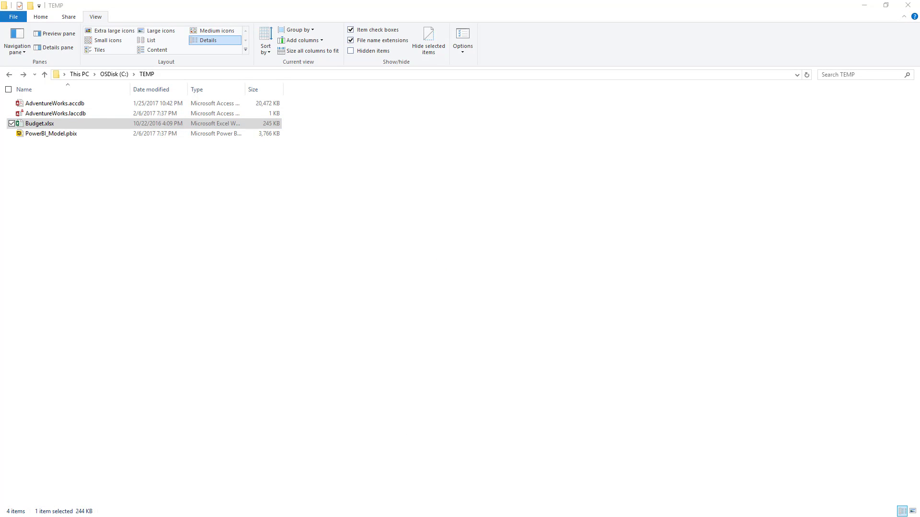
key(alt+Tab)
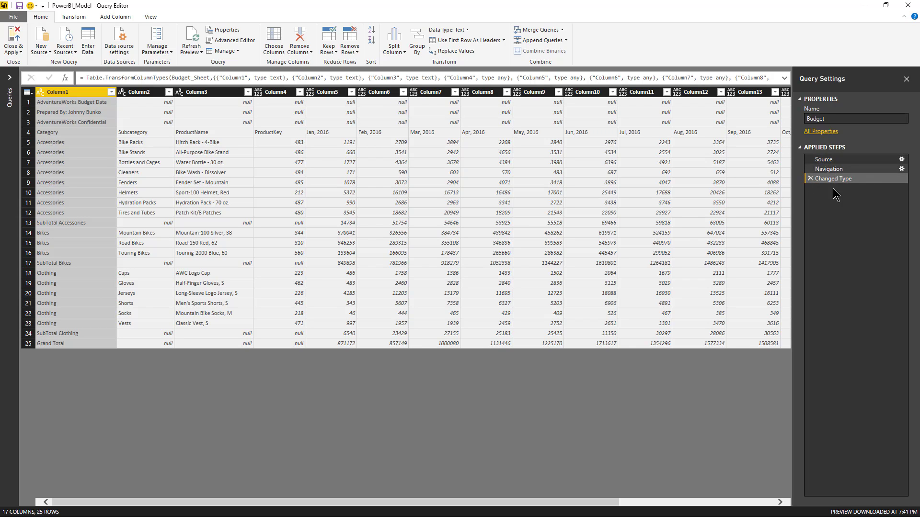
Check the Excel file path in the Budget query's Source step settings and leave it unchanged.
click(901, 160)
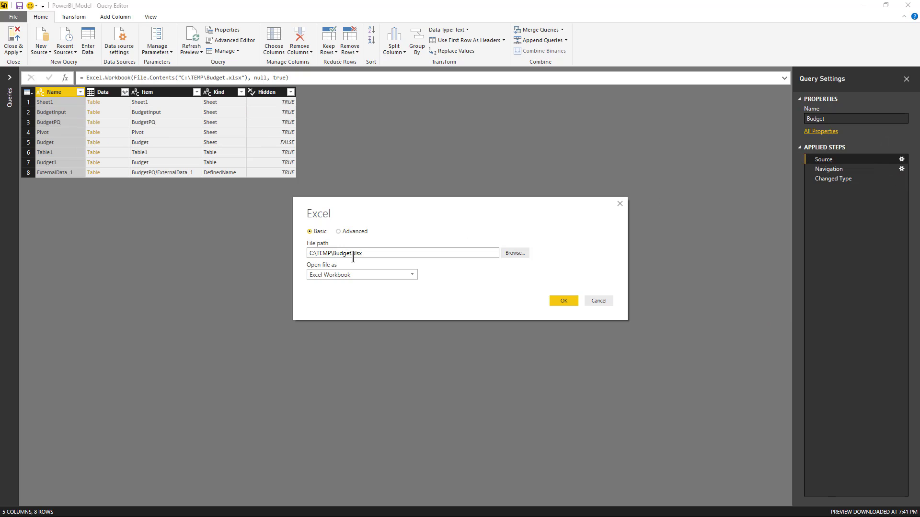
click(370, 254)
click(599, 301)
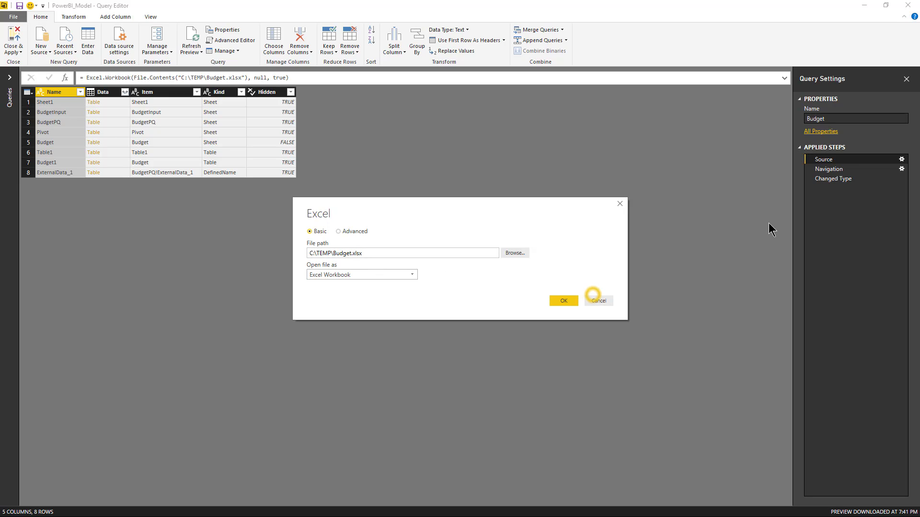
Delete the Changed Type step from the Budget query and remove the top 3 rows with the report titles.
click(809, 178)
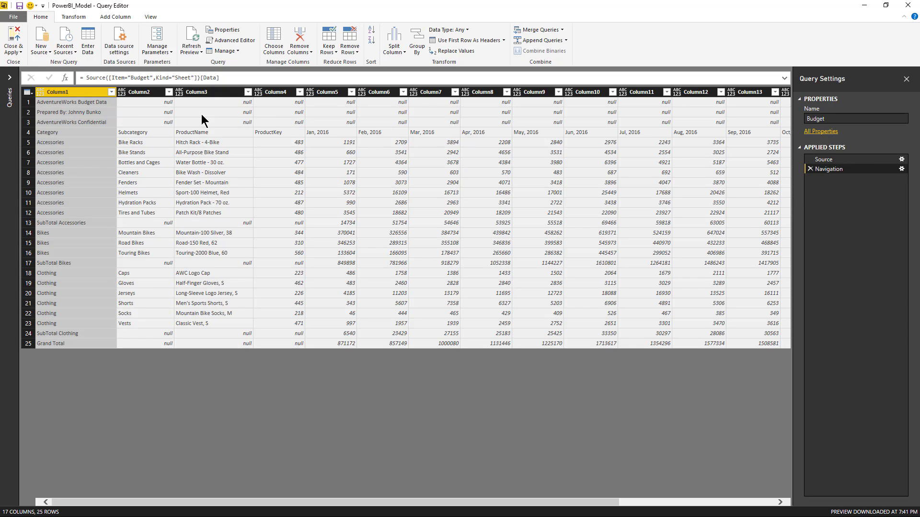
click(99, 104)
click(97, 114)
click(96, 122)
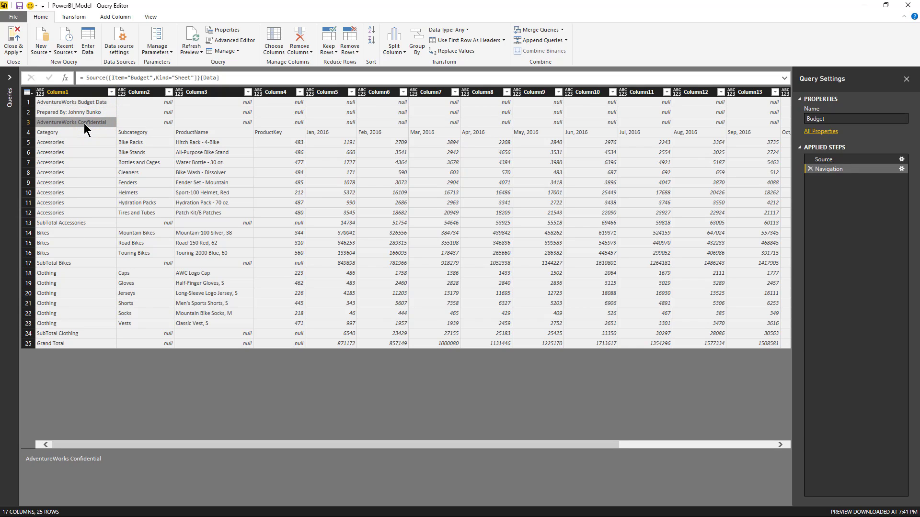
click(350, 48)
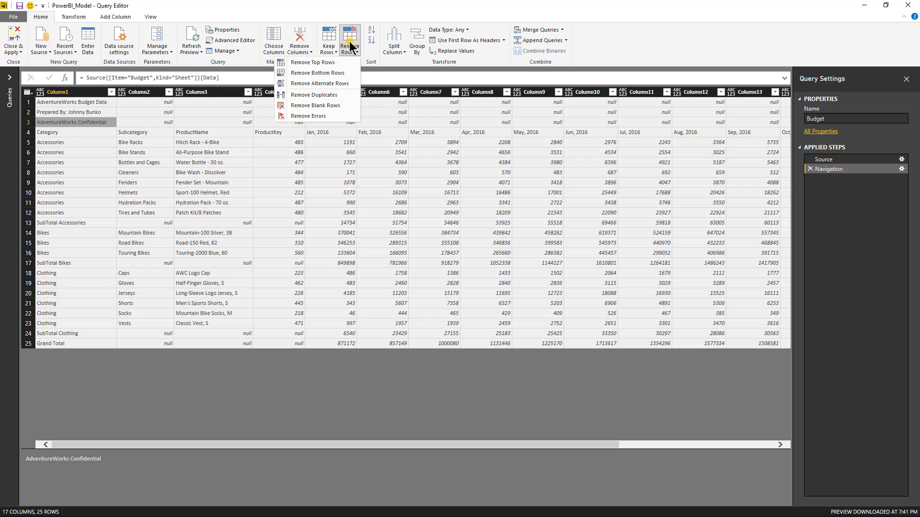
click(321, 63)
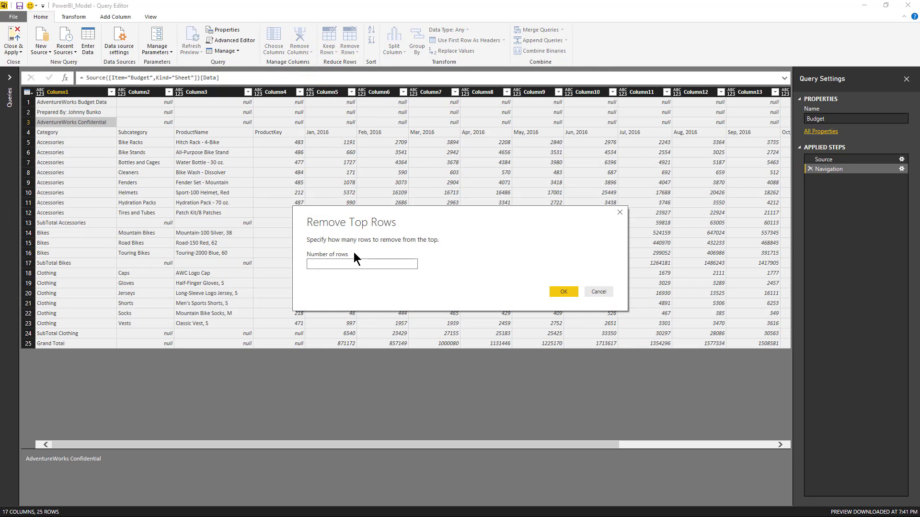
text(3)
click(557, 293)
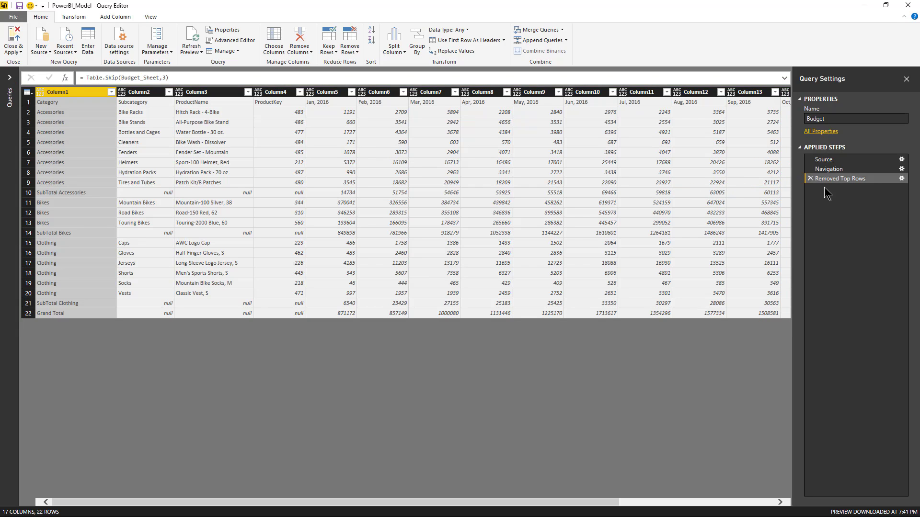
Promote the first row of the Budget data to column headers, comparing the data before and after the row removal and header promotion.
click(839, 170)
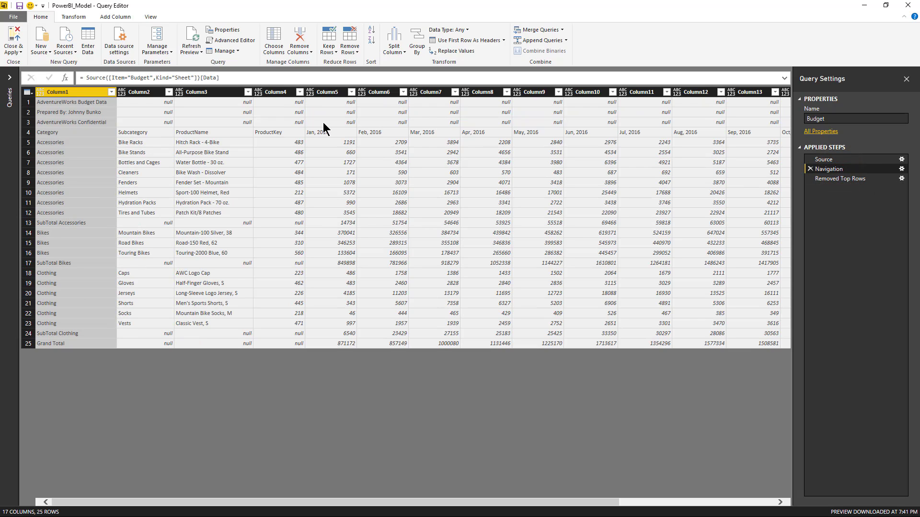
click(844, 179)
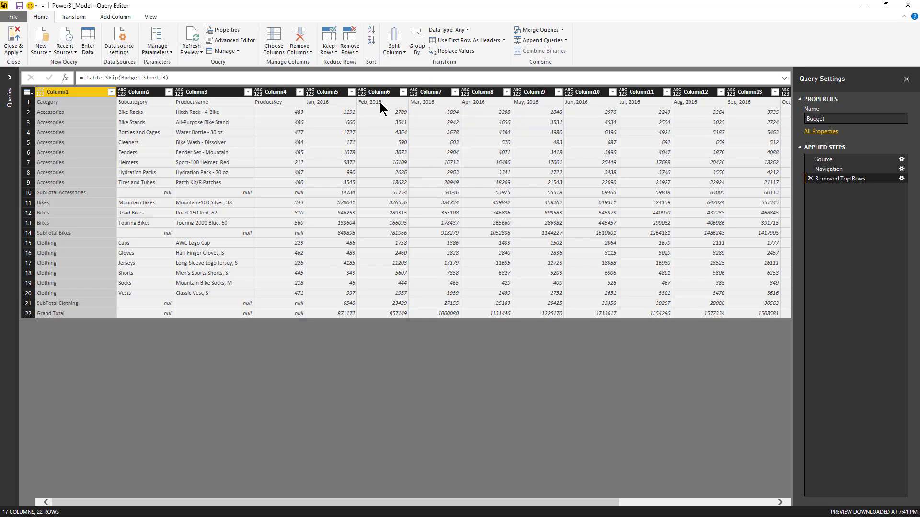
click(471, 40)
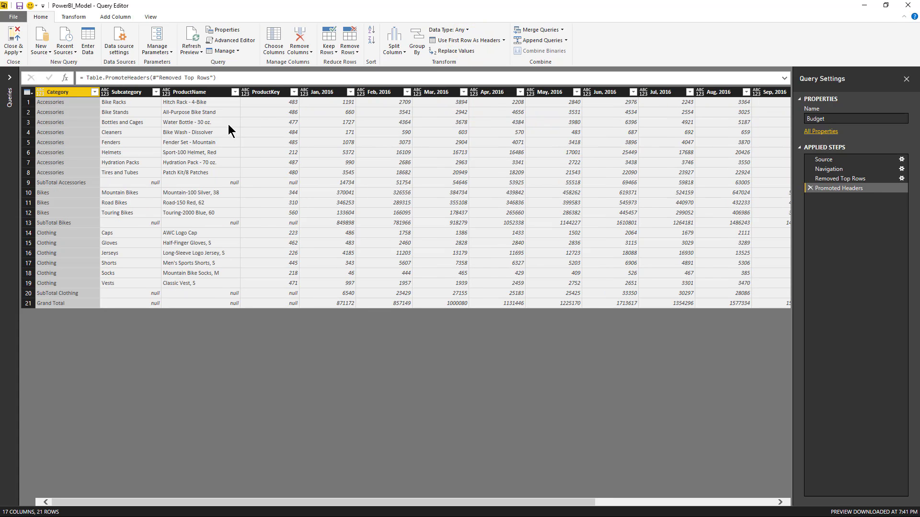
click(853, 178)
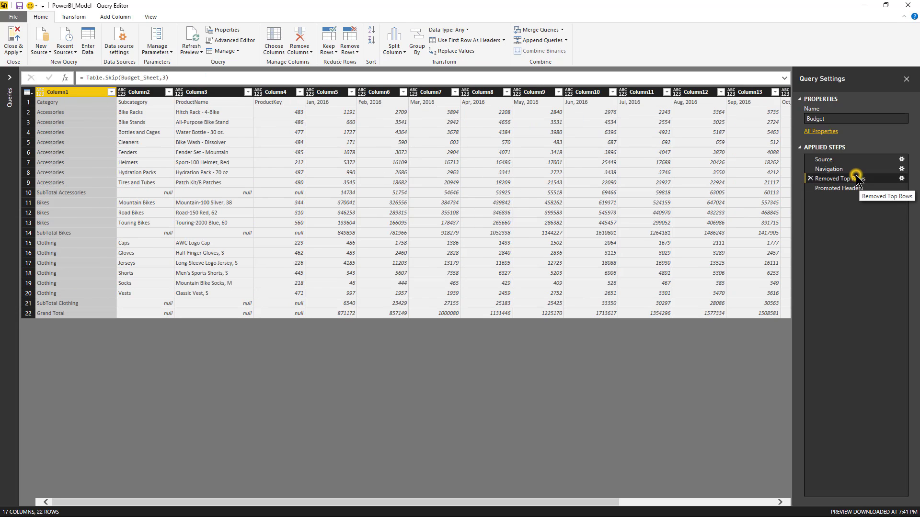
click(847, 189)
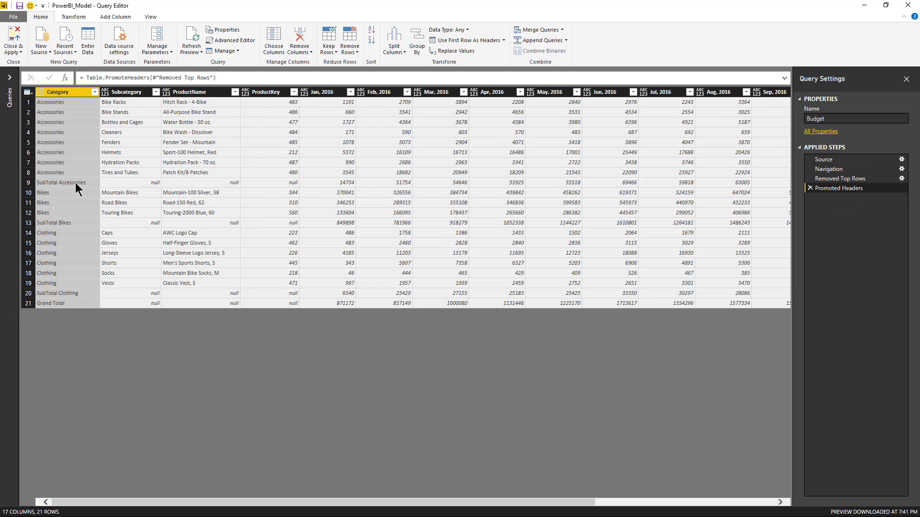
Try filtering the Category column to rows that do not contain "total" in lowercase, and delete that filter step.
click(95, 92)
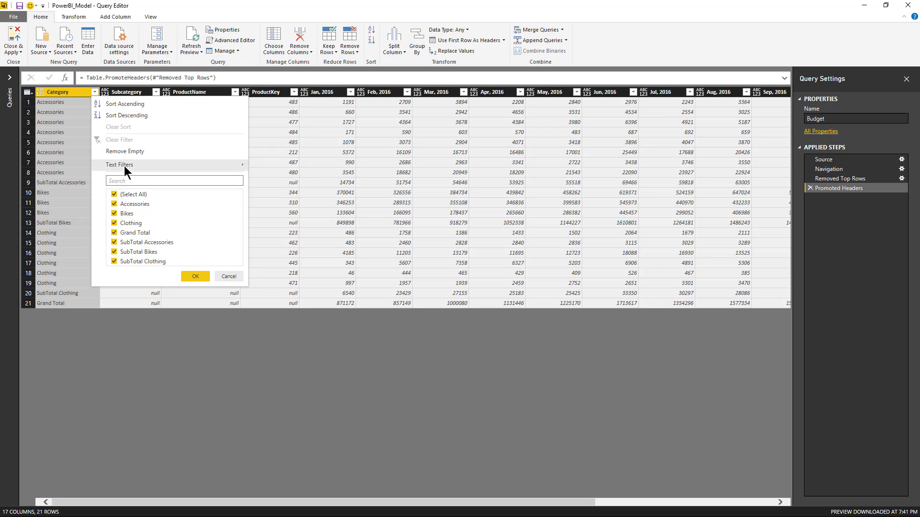
mouse_move(125, 166)
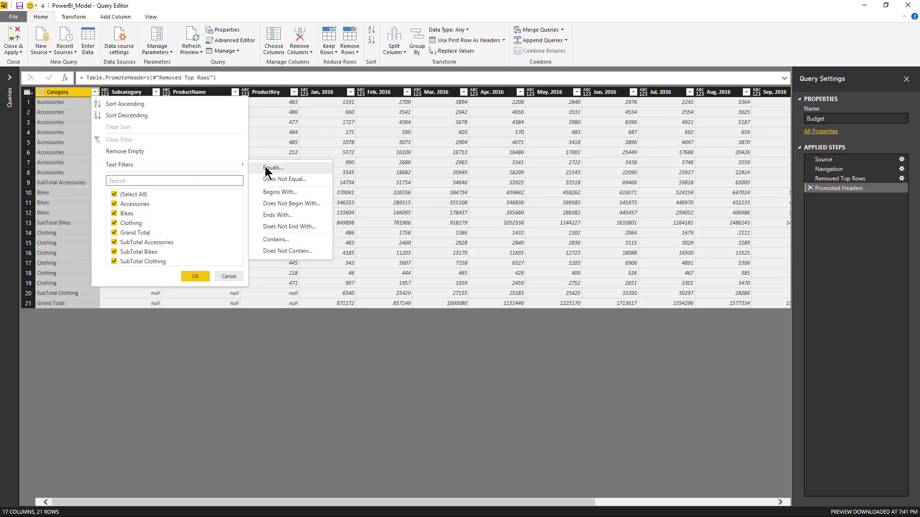
click(282, 251)
click(408, 254)
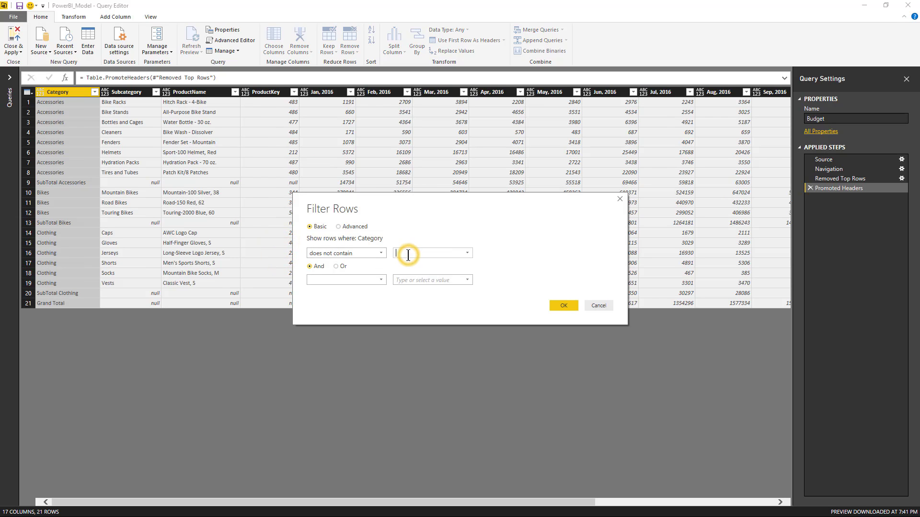
text(Totalt)
key(BackSpace)
key(BackSpace)
key(BackSpace)
key(BackSpace)
text(total)
click(562, 305)
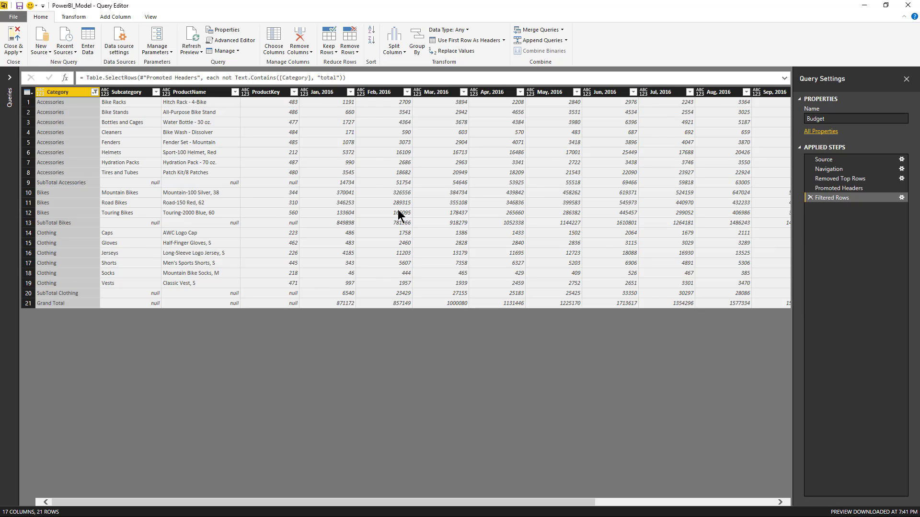
click(810, 198)
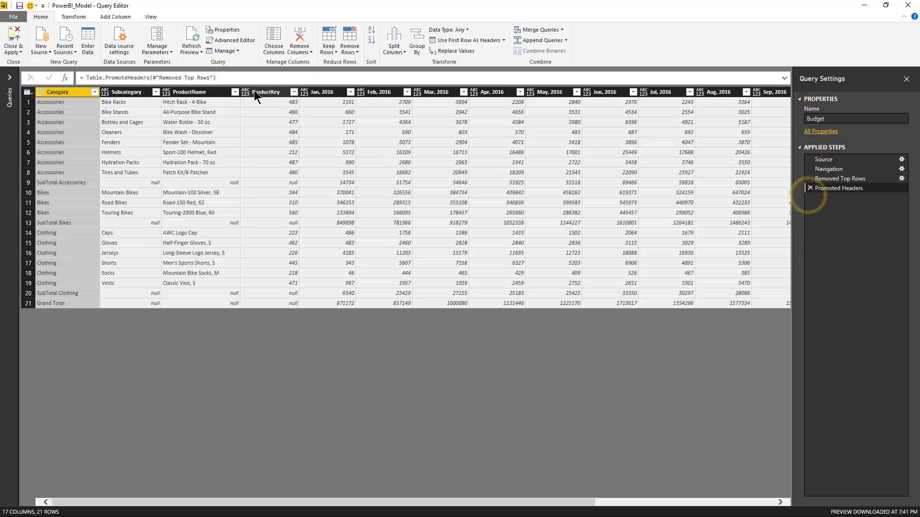
Filter the Category column with a text filter to keep only rows that do not contain "Total".
click(94, 92)
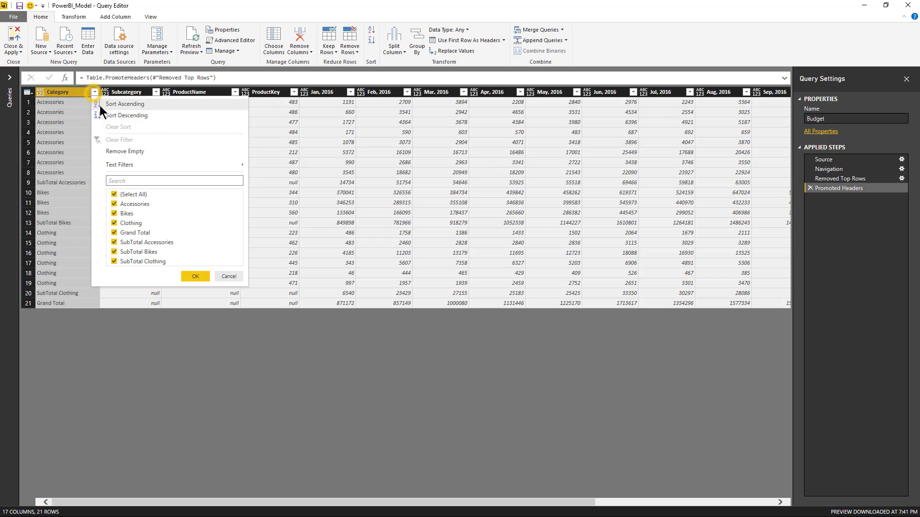
mouse_move(208, 165)
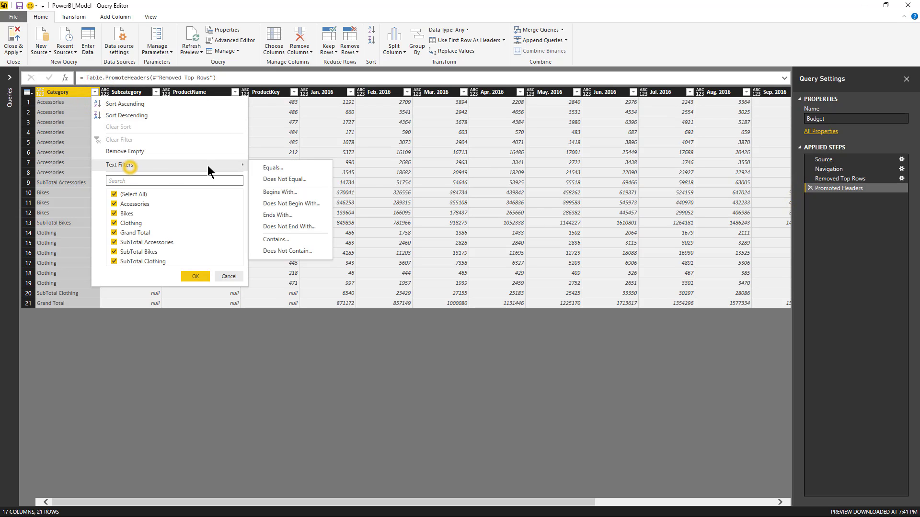
click(282, 251)
click(431, 253)
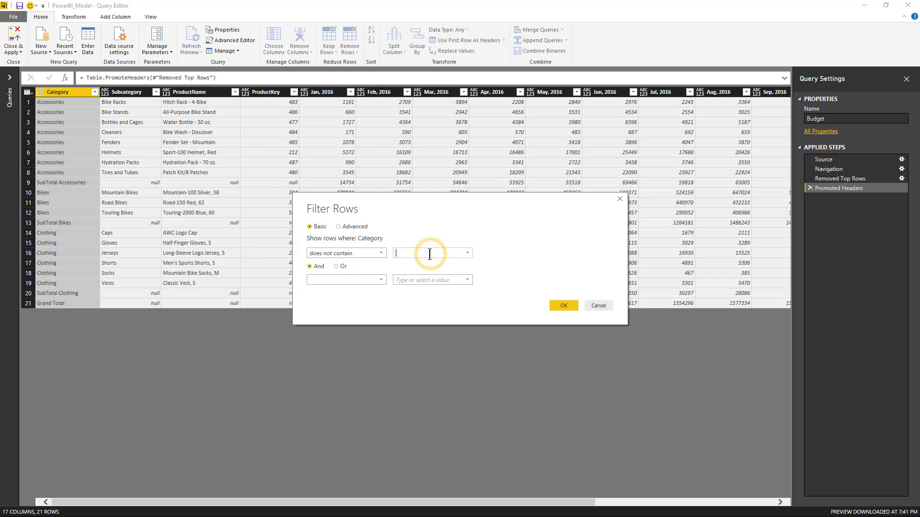
text(Total)
click(564, 306)
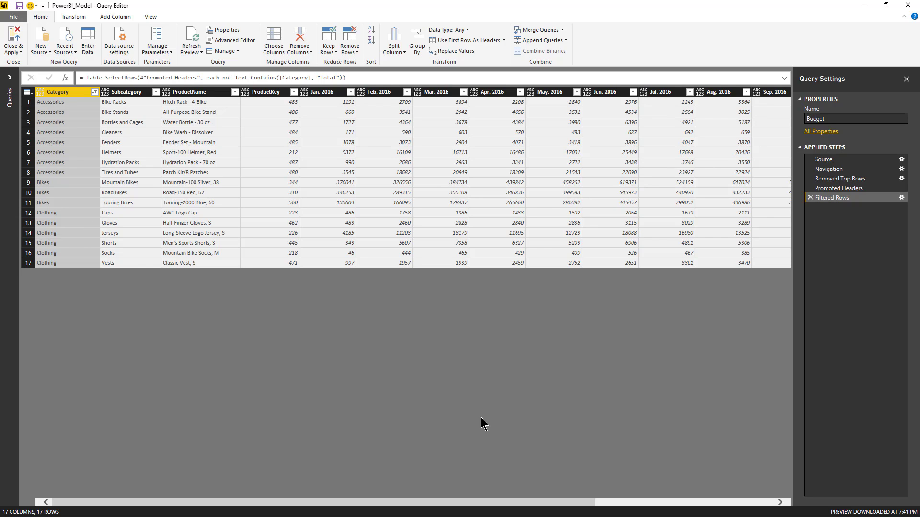
Remove the Grand Total column at the end of the Budget data.
click(645, 501)
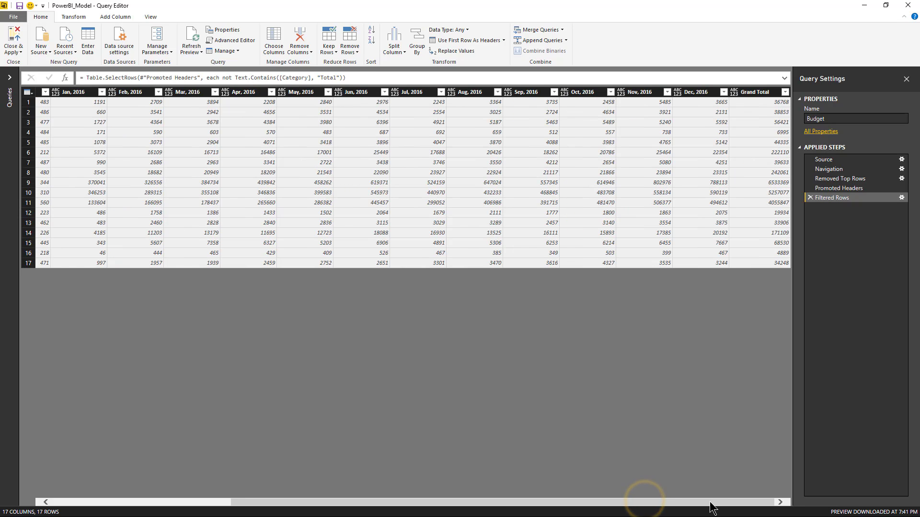
click(753, 93)
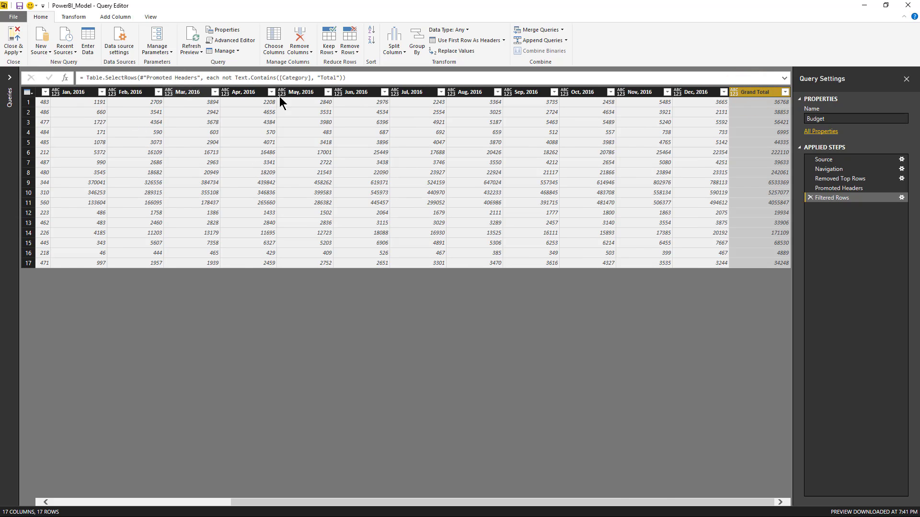
right_click(745, 92)
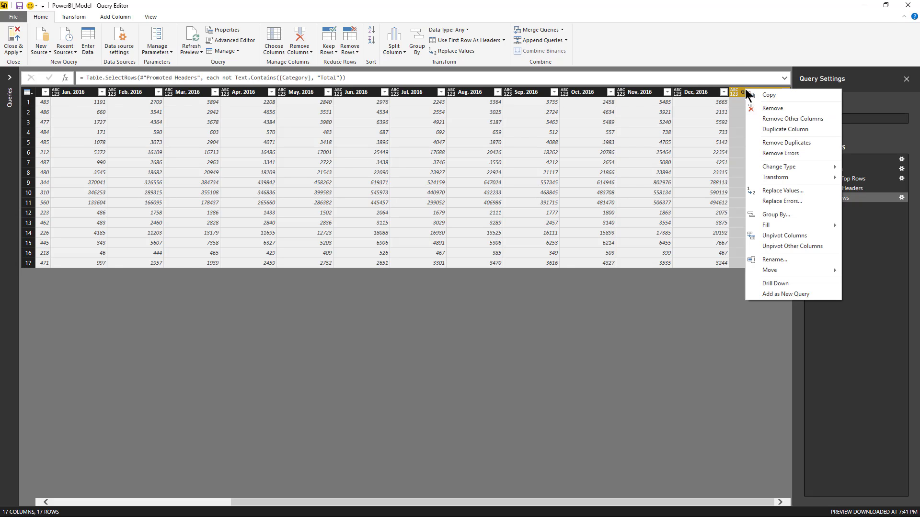
click(772, 108)
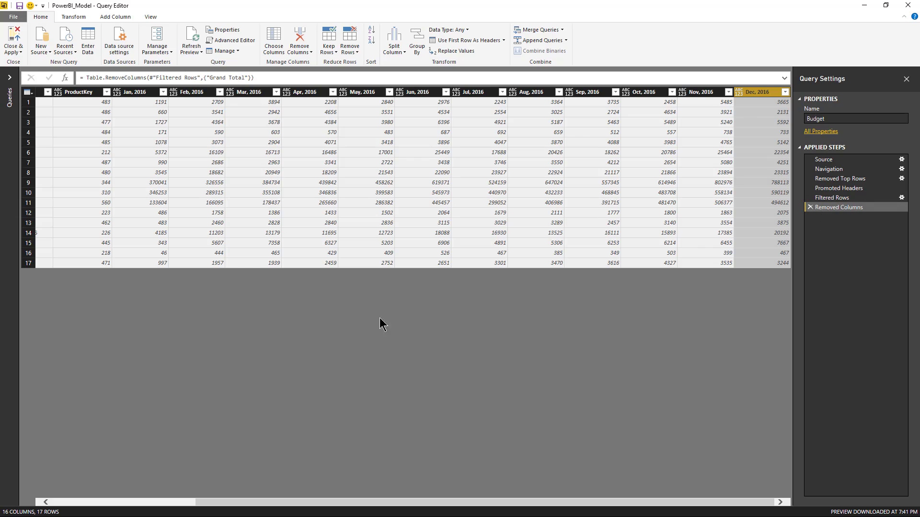
Unpivot the month columns from Jan, 2016 through Dec, 2016 and compare the data before and after the unpivot.
click(99, 503)
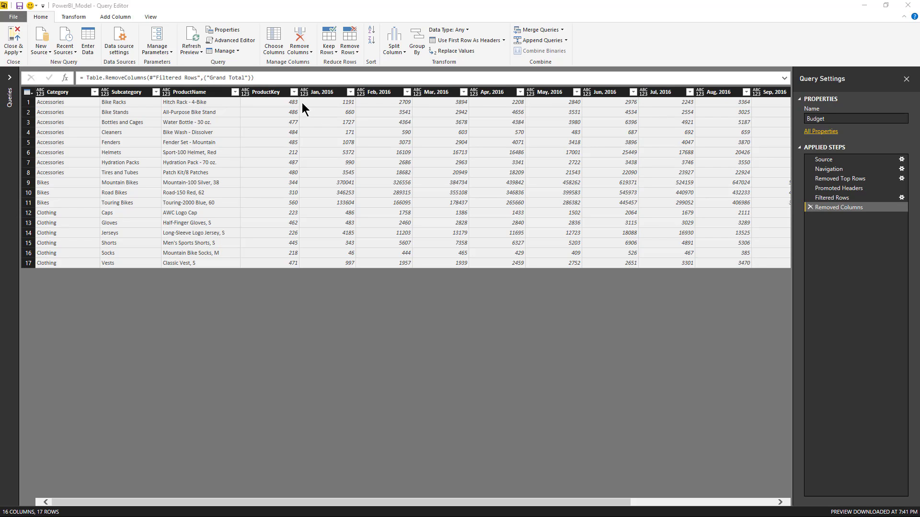
click(330, 90)
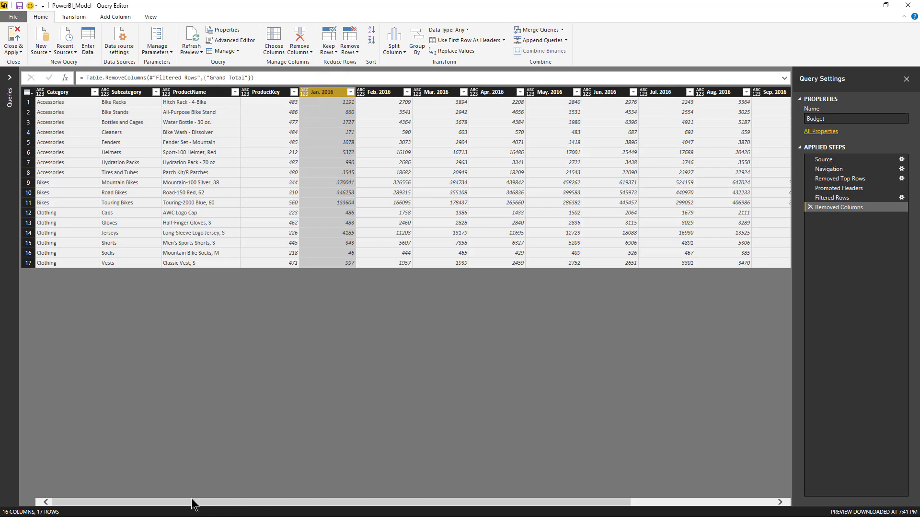
drag(195, 502, 476, 390)
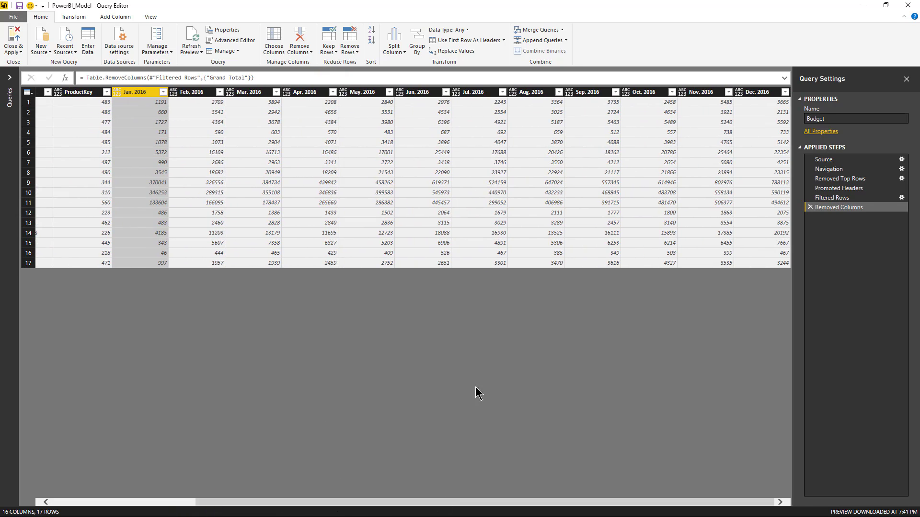
shift+click(758, 93)
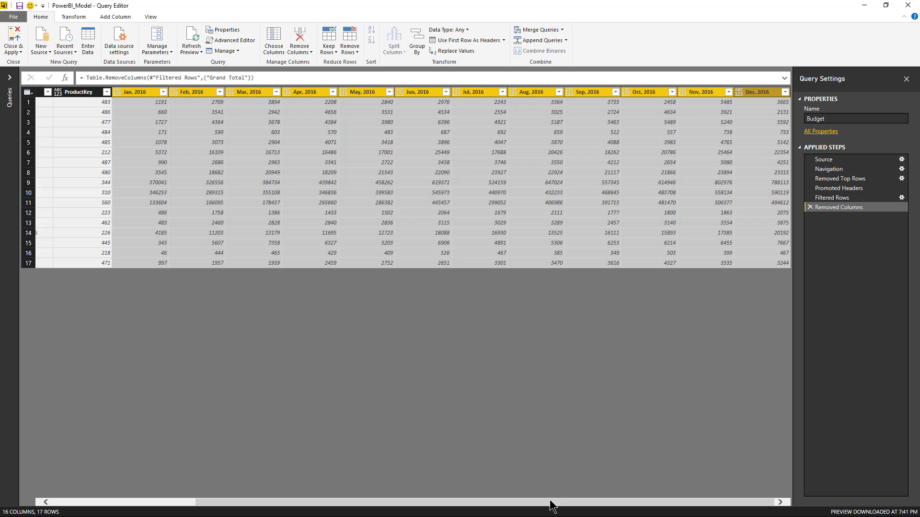
drag(550, 502, 365, 502)
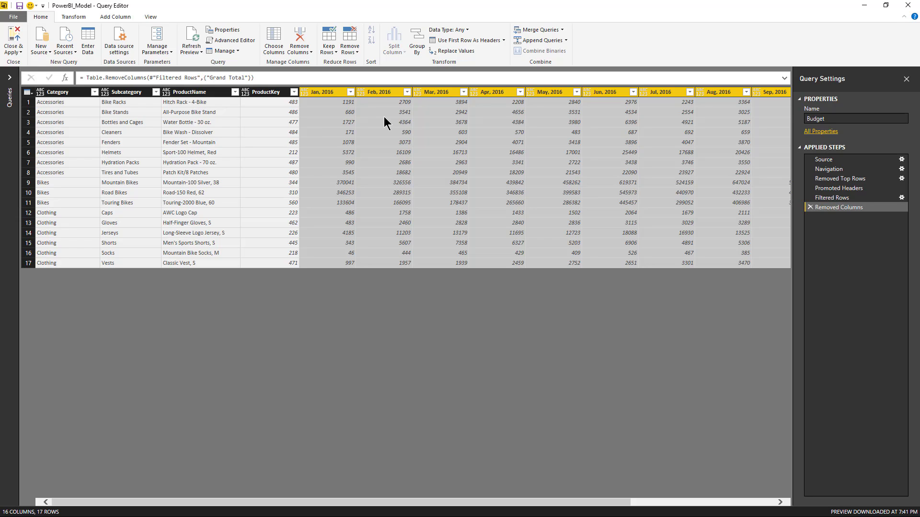
click(79, 17)
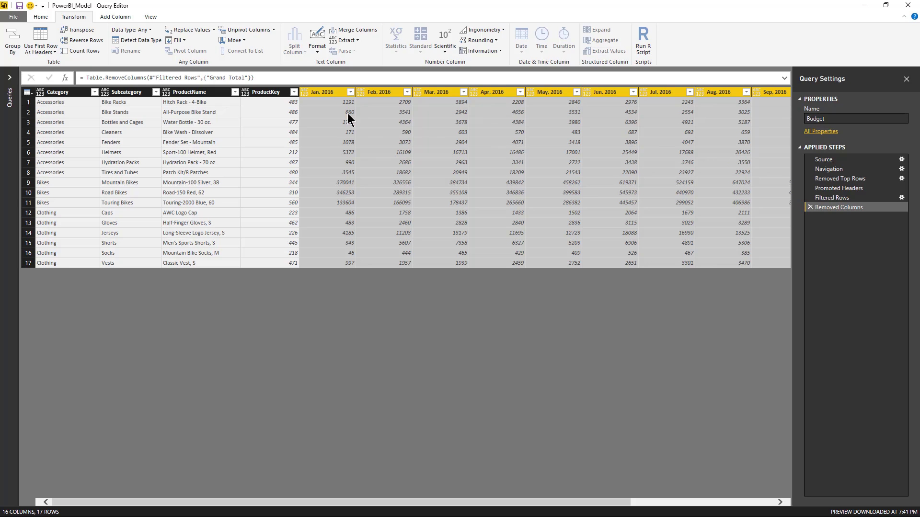
click(254, 30)
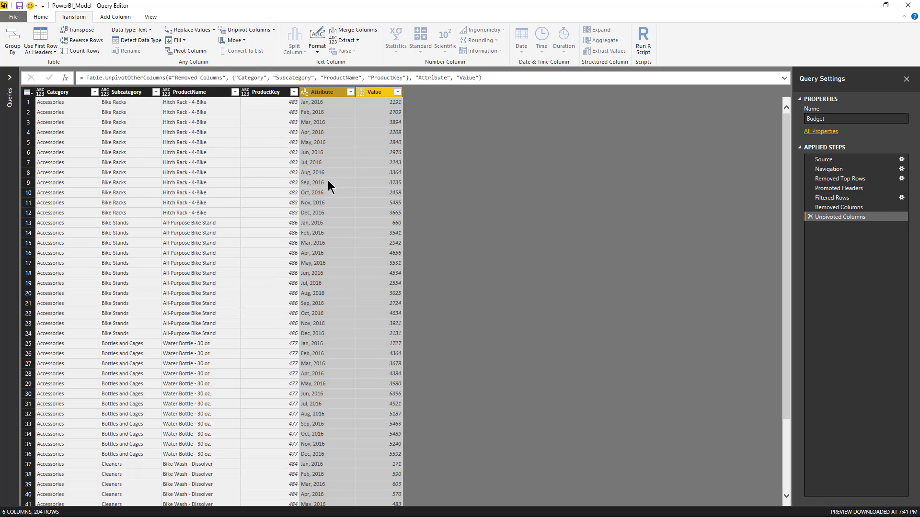
click(843, 210)
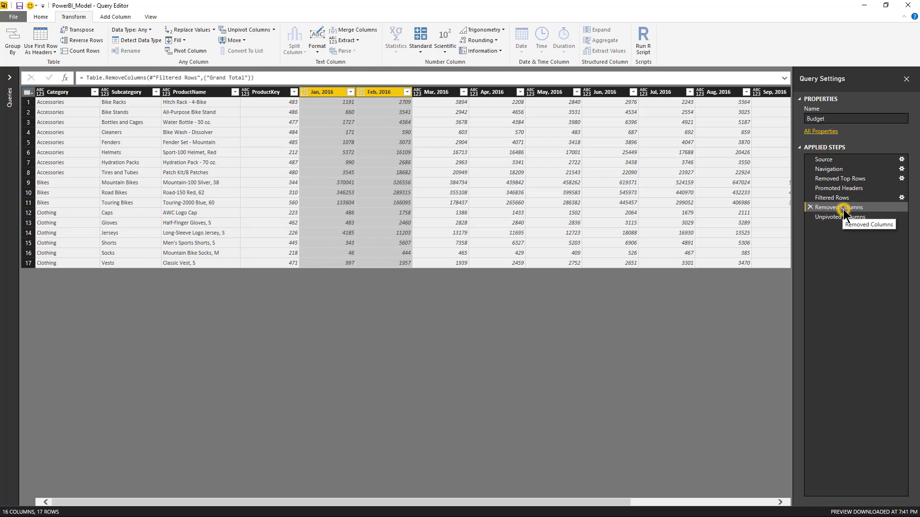
click(334, 96)
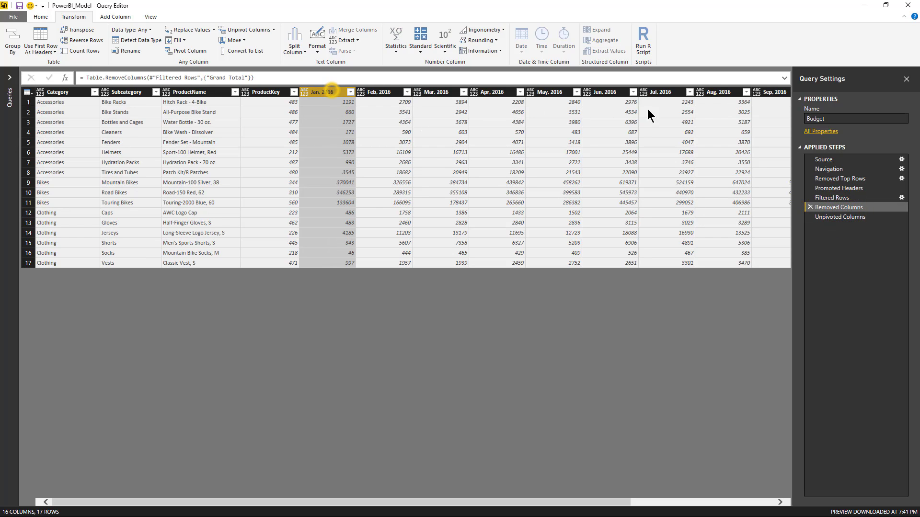
click(842, 218)
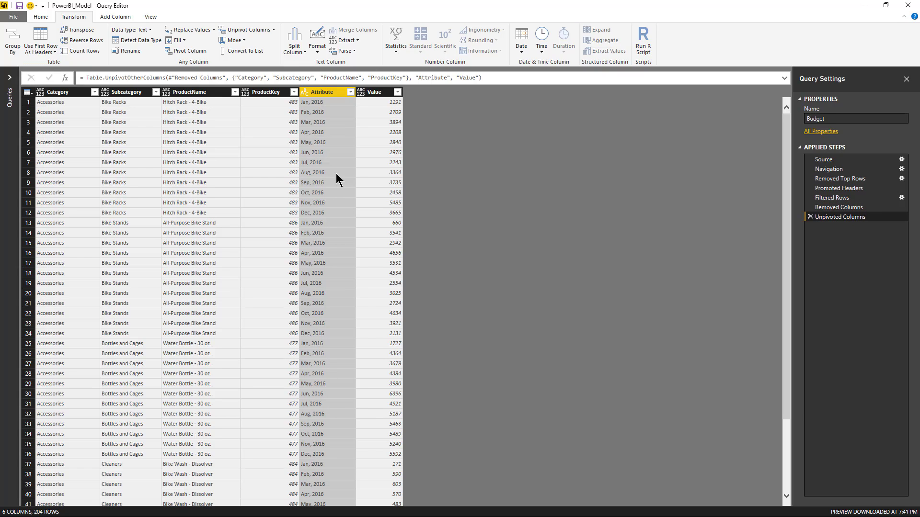
click(377, 92)
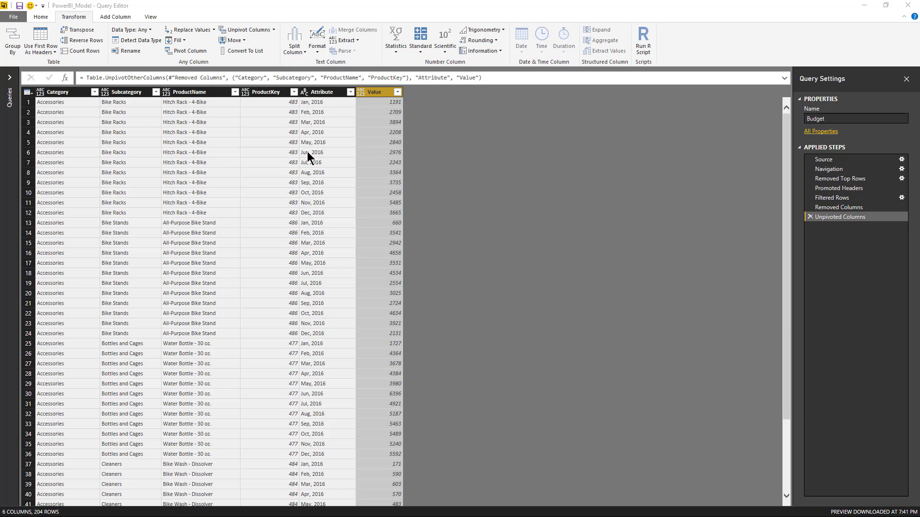
Rename the Attribute column to Month and the Value column to BudgetAmount.
click(320, 95)
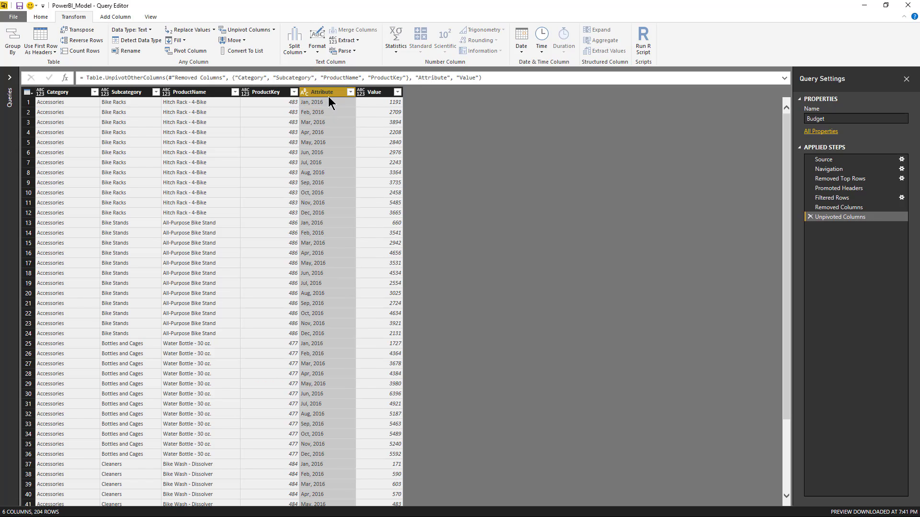
right_click(329, 96)
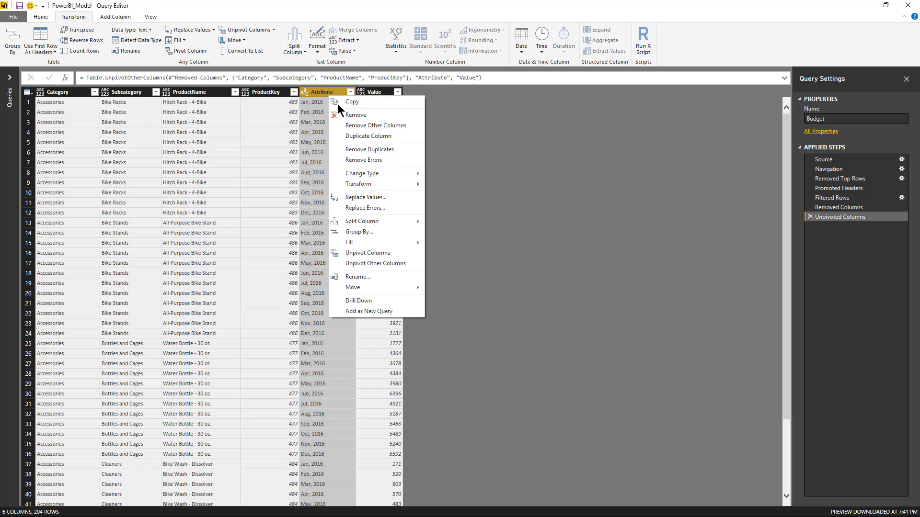
click(362, 276)
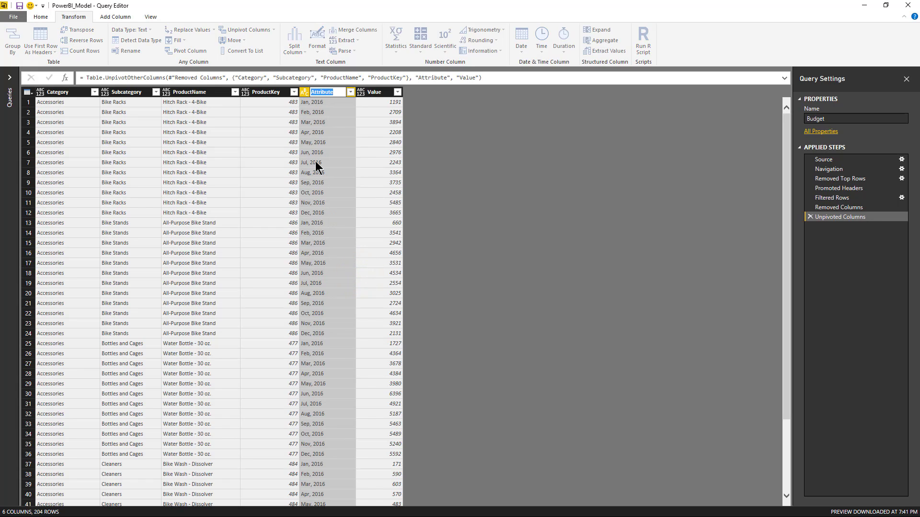
text(Month)
key(Return)
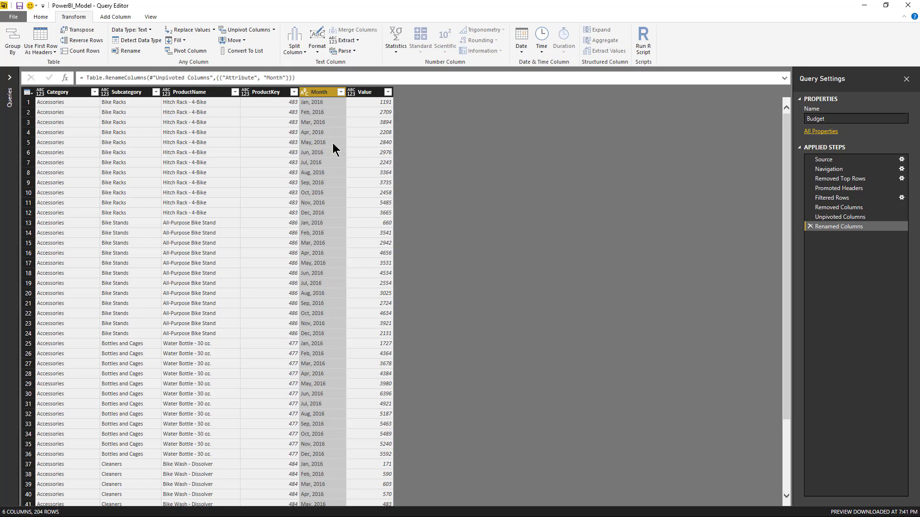
double_click(364, 94)
text(Bu)
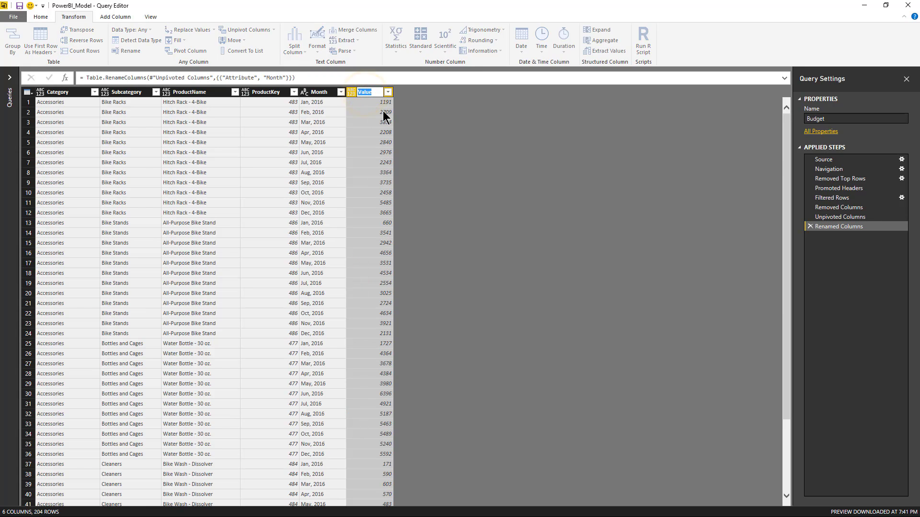
text(dgetAmount)
key(Return)
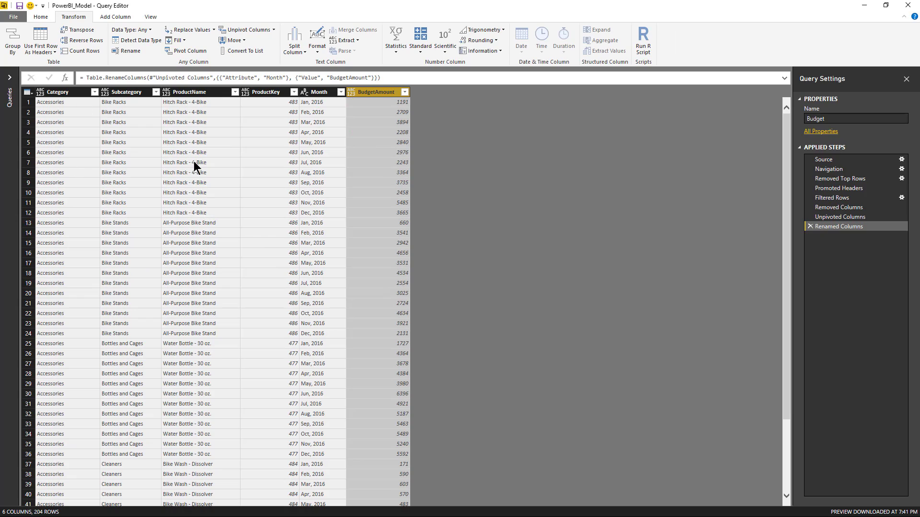
Change the Month column's data type to Date and briefly check the list of queries.
click(304, 93)
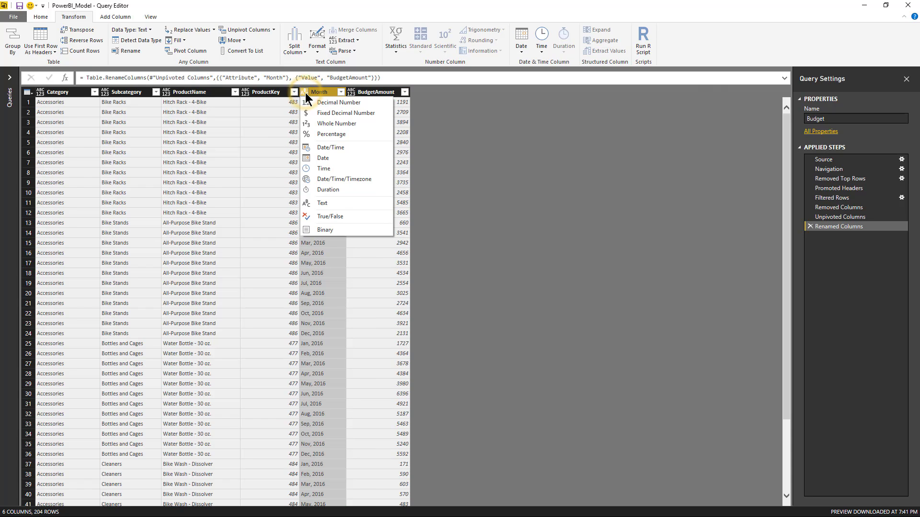
click(331, 157)
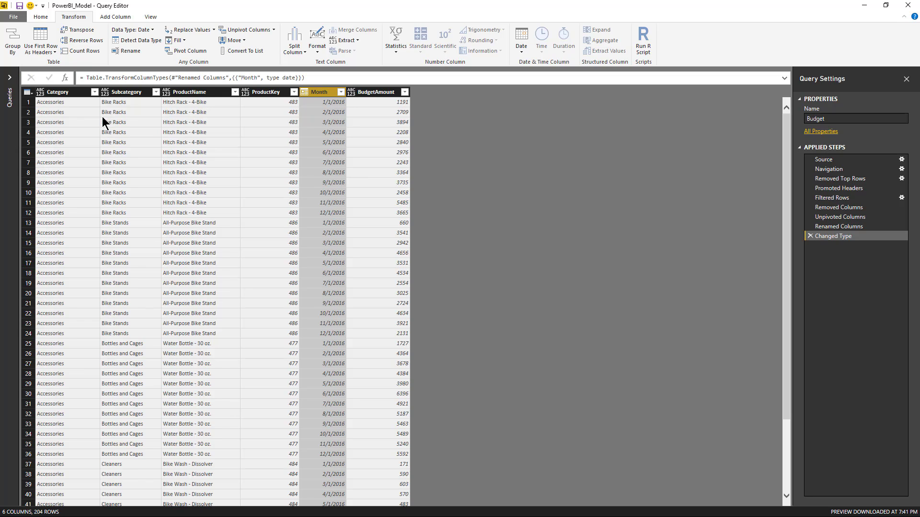
click(10, 78)
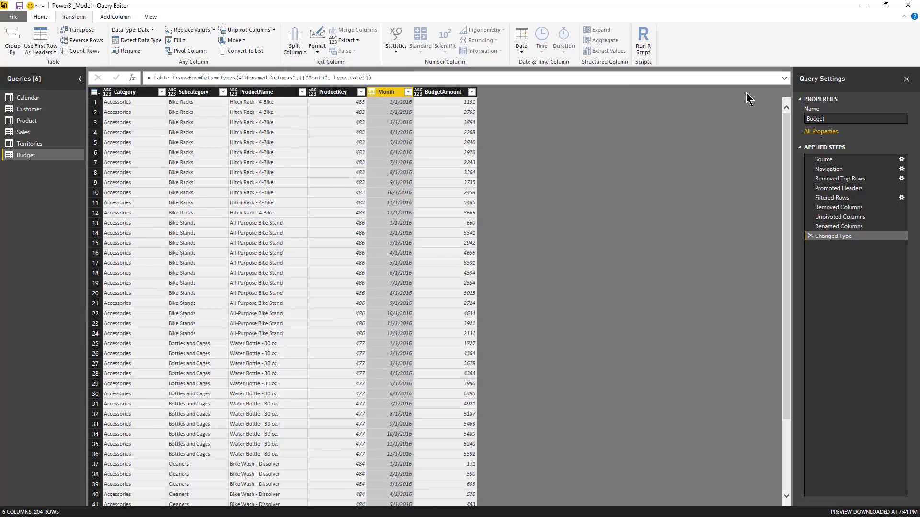
click(79, 79)
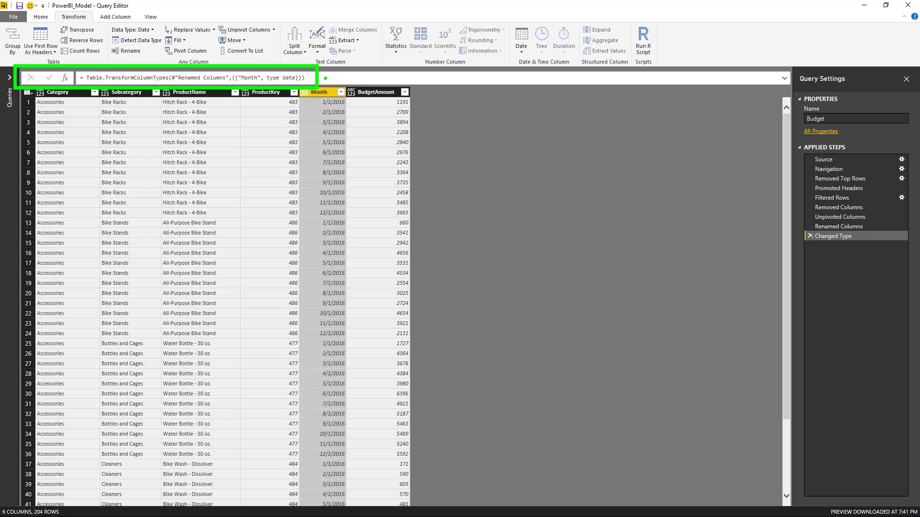
Hide and show the formula bar again, and examine the formula of the Budget query's Changed Type step.
click(151, 16)
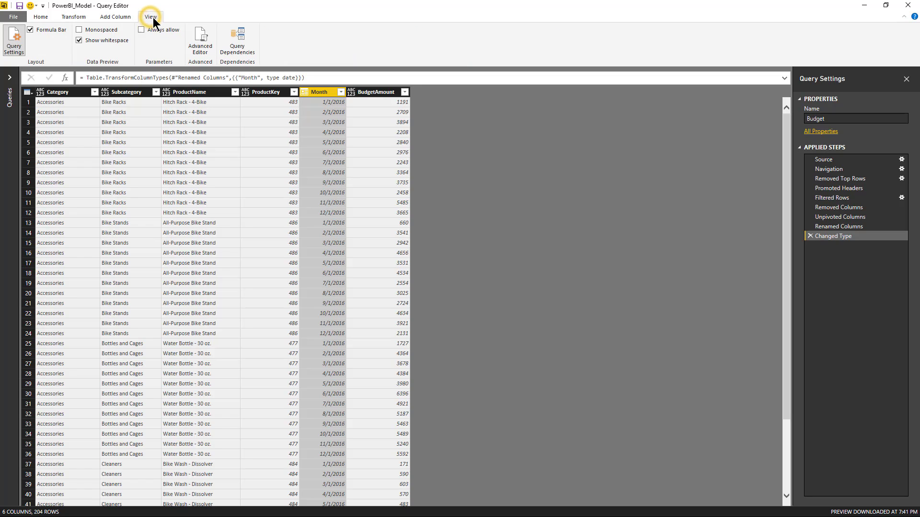
click(31, 30)
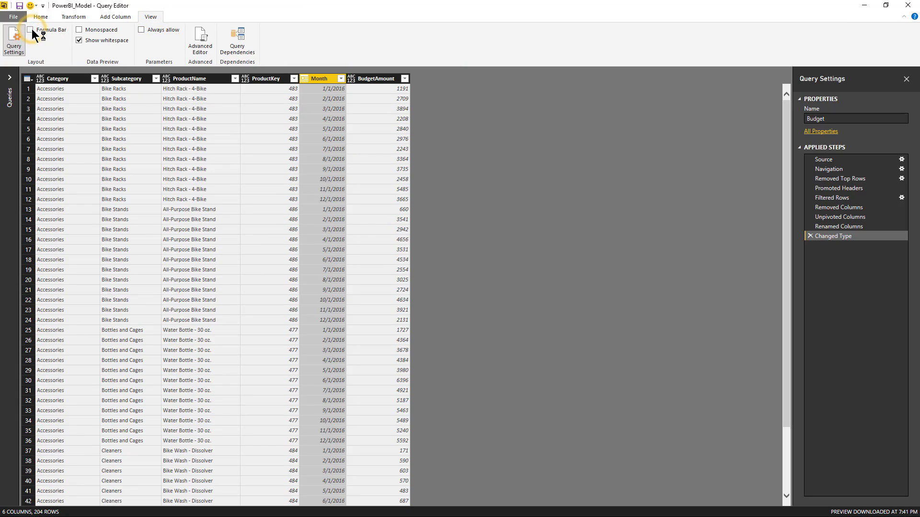
click(31, 30)
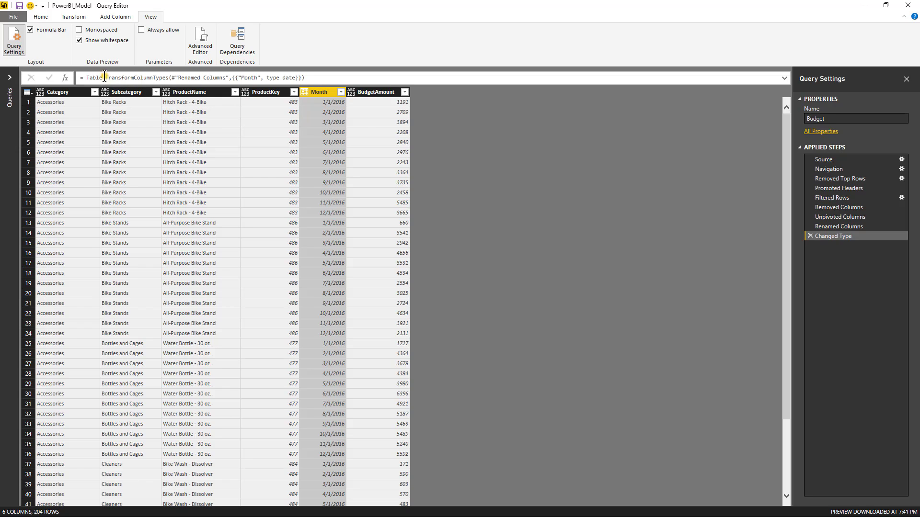
drag(104, 77, 312, 78)
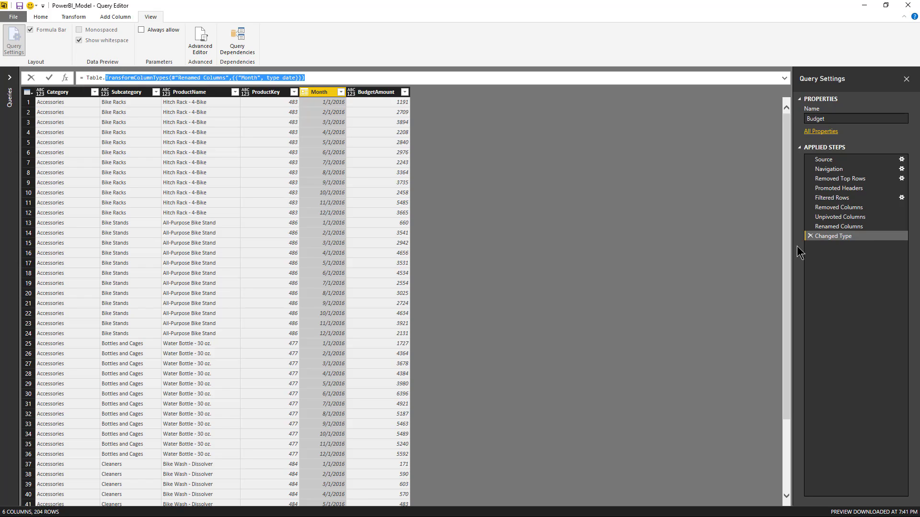
click(323, 77)
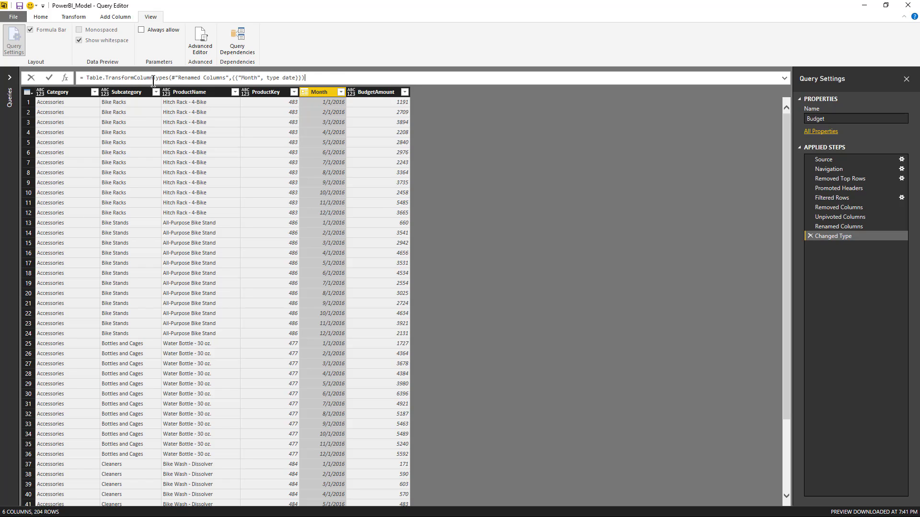
drag(178, 78, 212, 79)
click(233, 78)
click(360, 136)
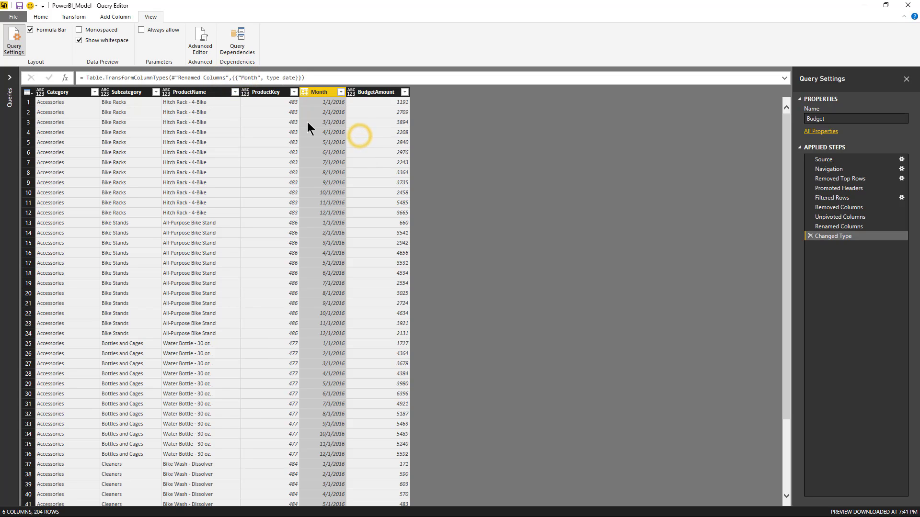
Change the BudgetAmount column's data type to Fixed Decimal Number and compare the Renamed Columns and Changed Type steps.
click(366, 120)
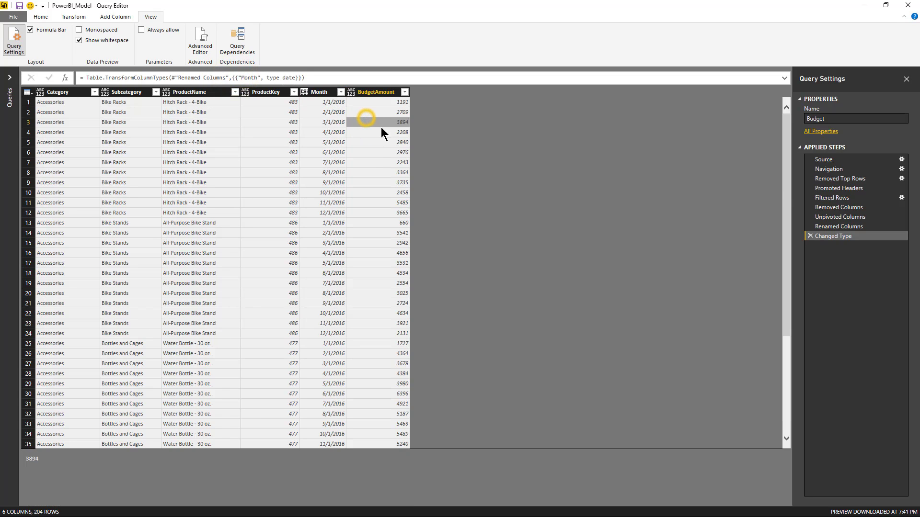
click(352, 91)
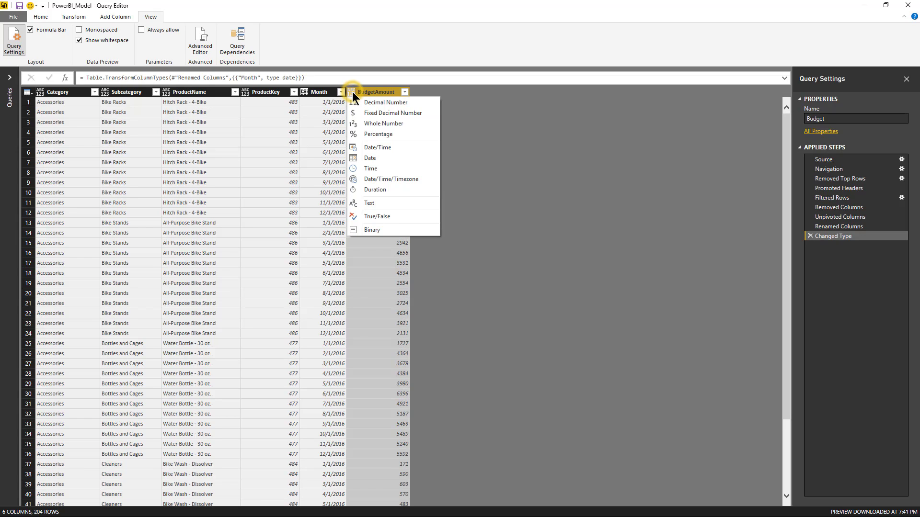
click(375, 113)
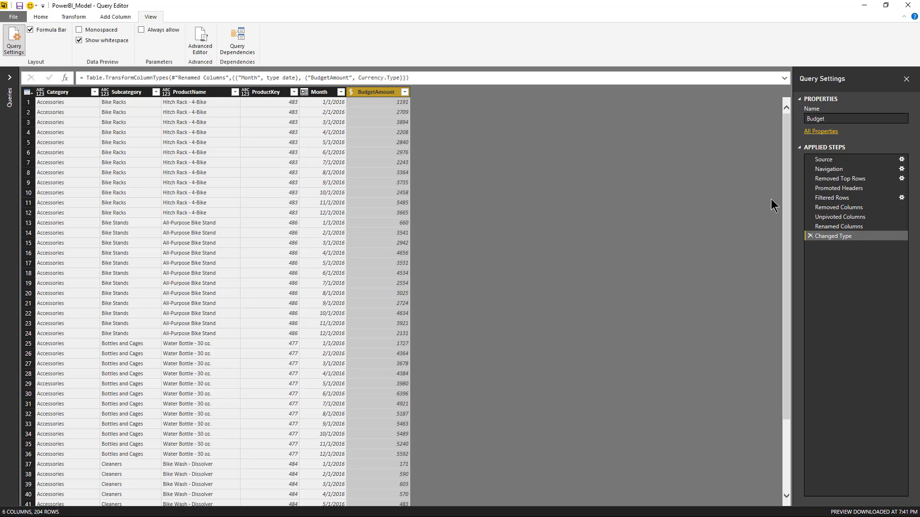
click(845, 227)
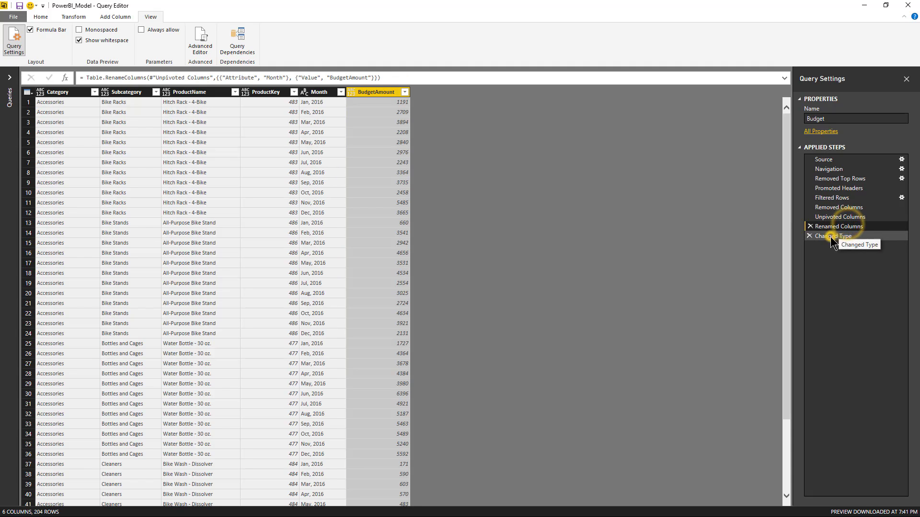
click(831, 237)
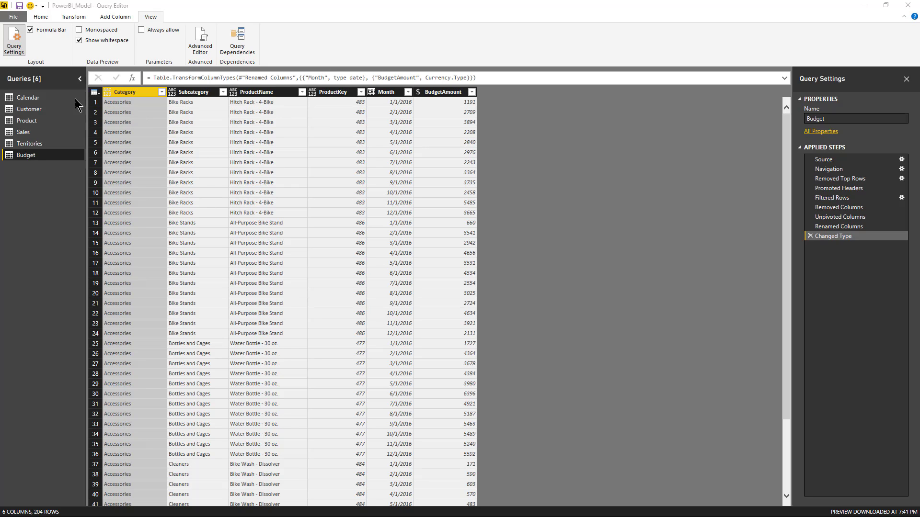
Show the list of queries and check the data type of the ProductKey column in the Product query.
click(80, 78)
click(10, 77)
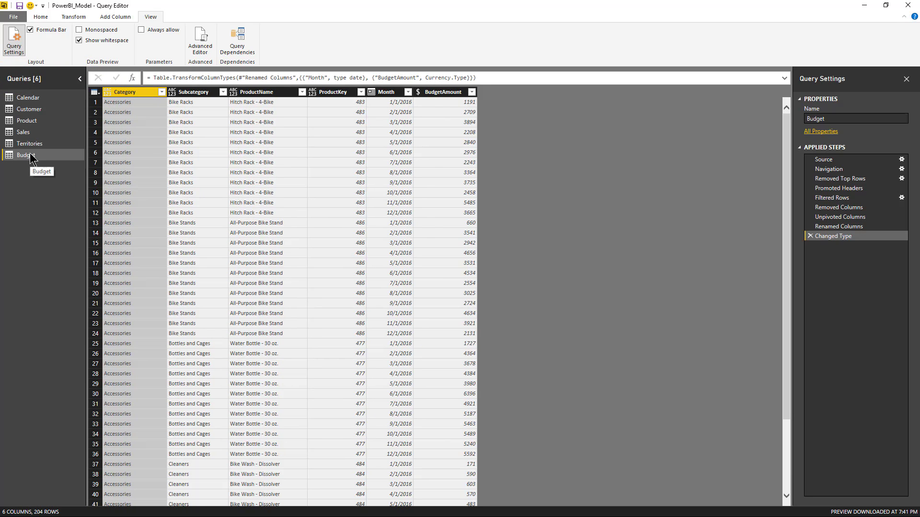
click(34, 123)
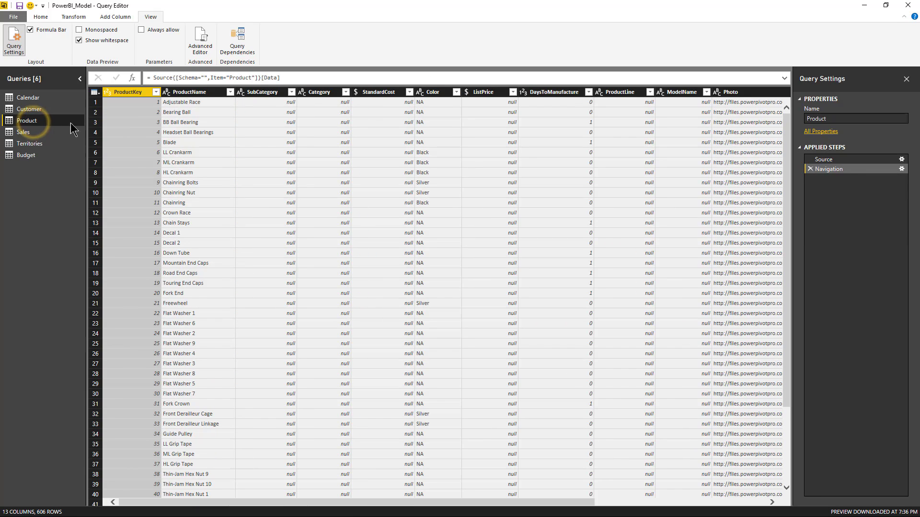
click(108, 93)
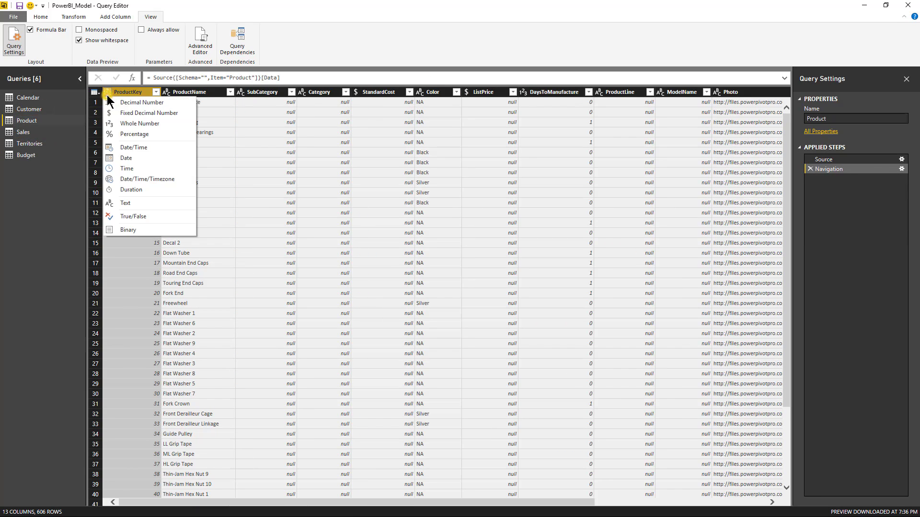
click(267, 188)
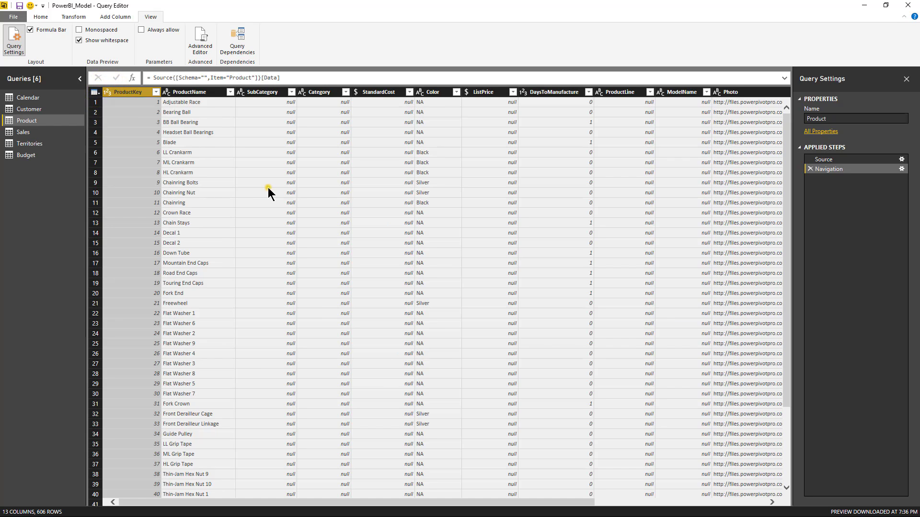
Change the data type of the Budget query's ProductKey column to Whole Number.
click(33, 157)
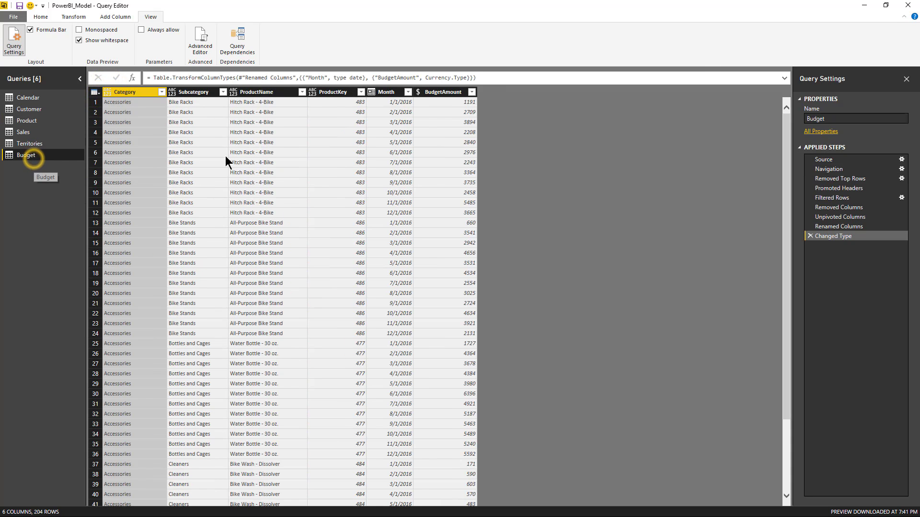
click(312, 94)
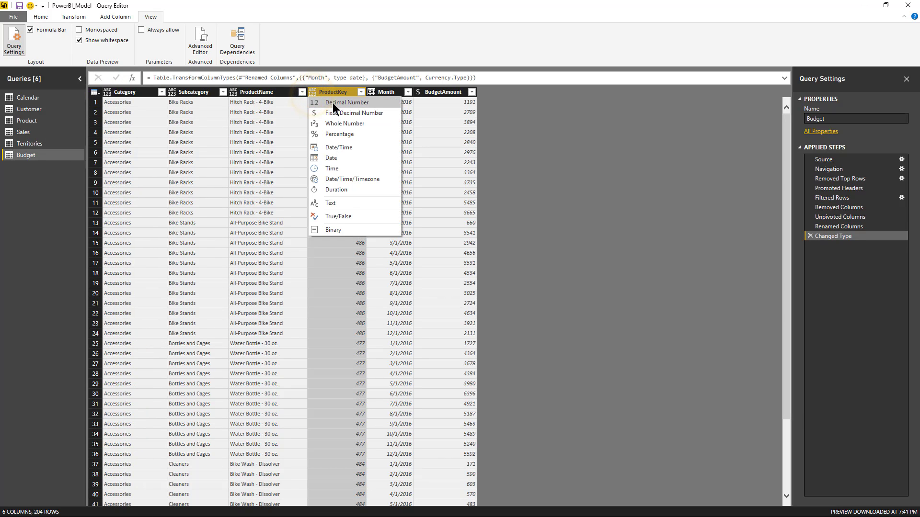
click(340, 124)
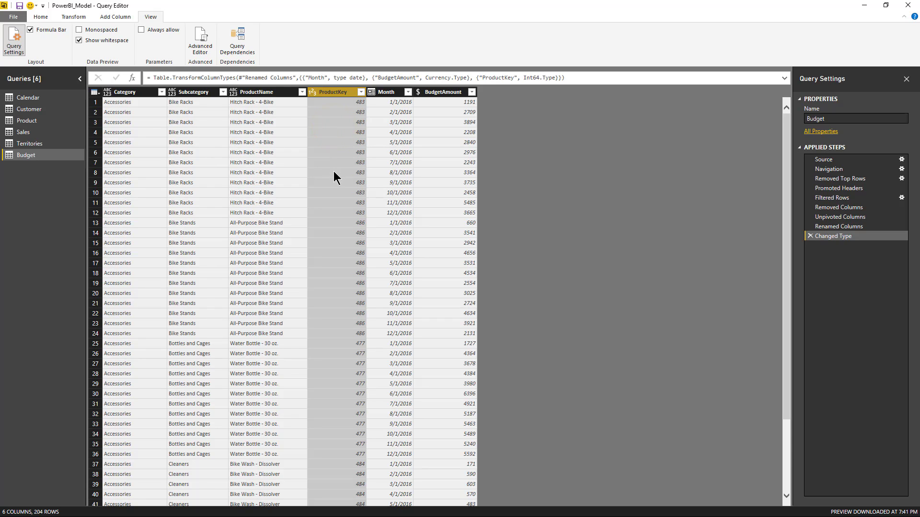
Close the Query Editor with the pending changes applied to the model, and save the PowerBI_Model file.
click(42, 17)
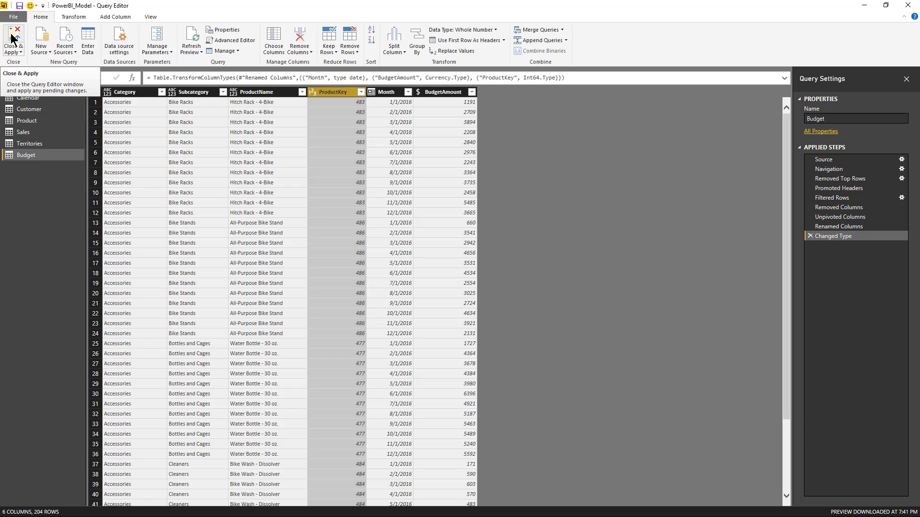
drag(148, 10, 273, 114)
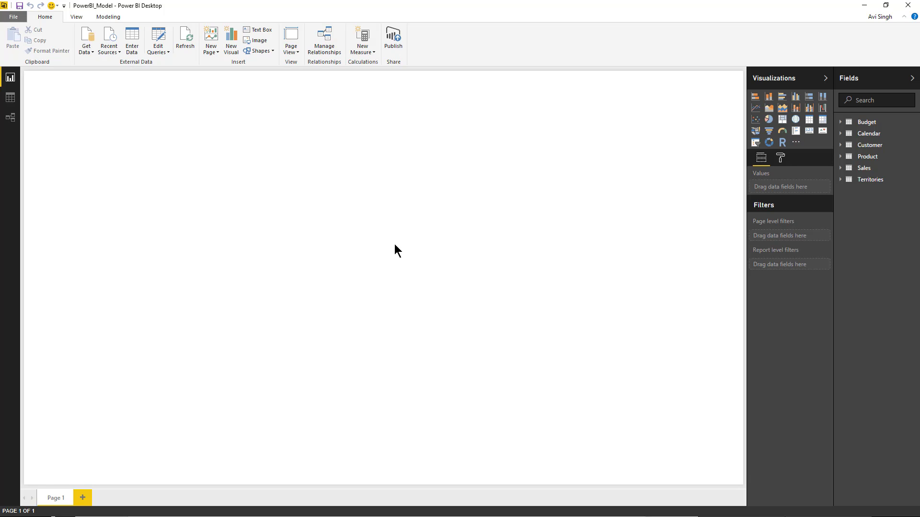
click(20, 6)
Switch to the TEMP folder in File Explorer to check the PowerBI_Model.pbix file, and return to Power BI Desktop.
key(alt+Tab)
click(289, 239)
click(260, 132)
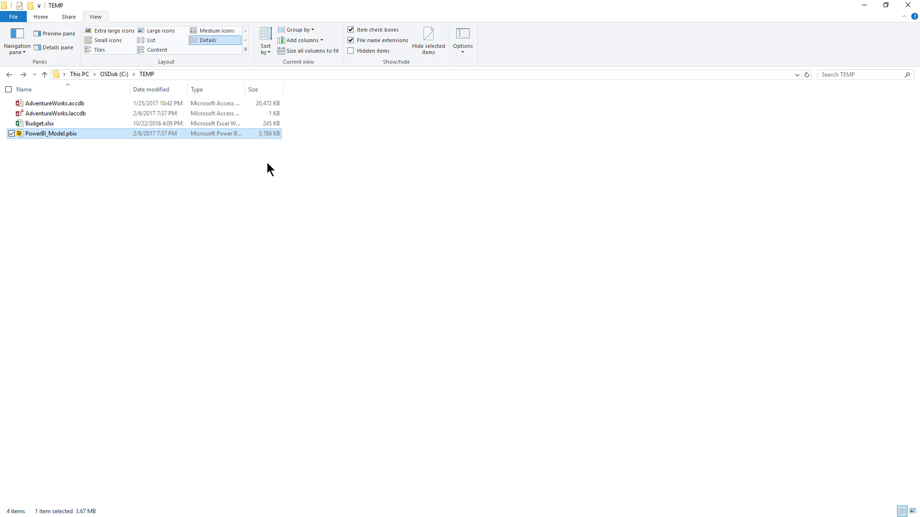
key(alt+Tab)
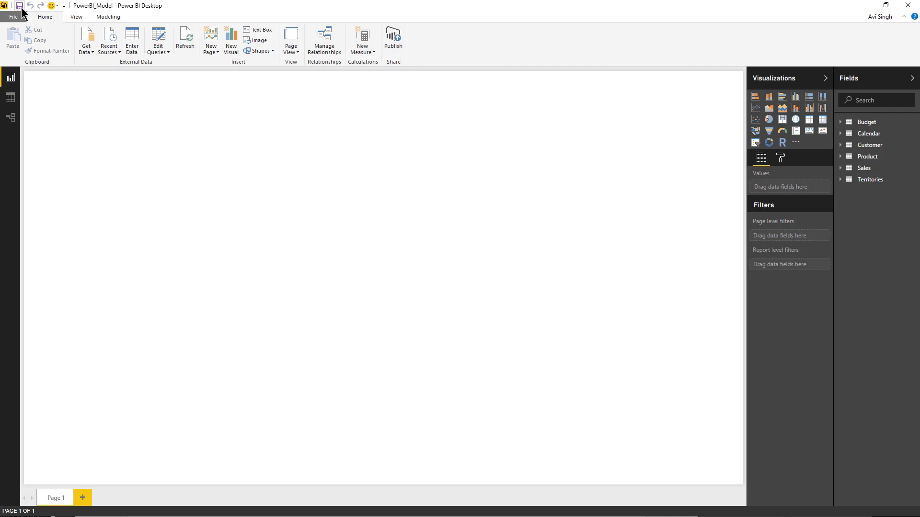
key(alt+Tab)
click(262, 171)
Review the loaded data of the Product and Budget tables and the relationships between the model's tables.
click(12, 98)
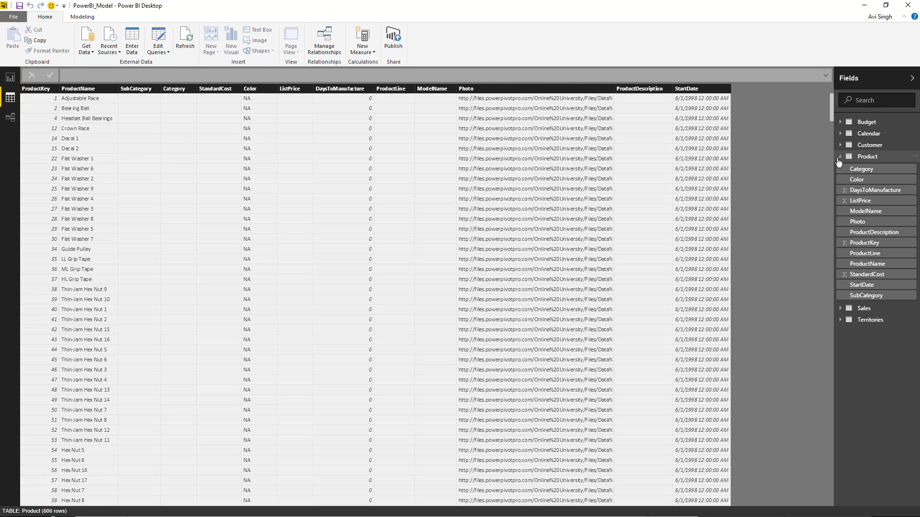
click(840, 156)
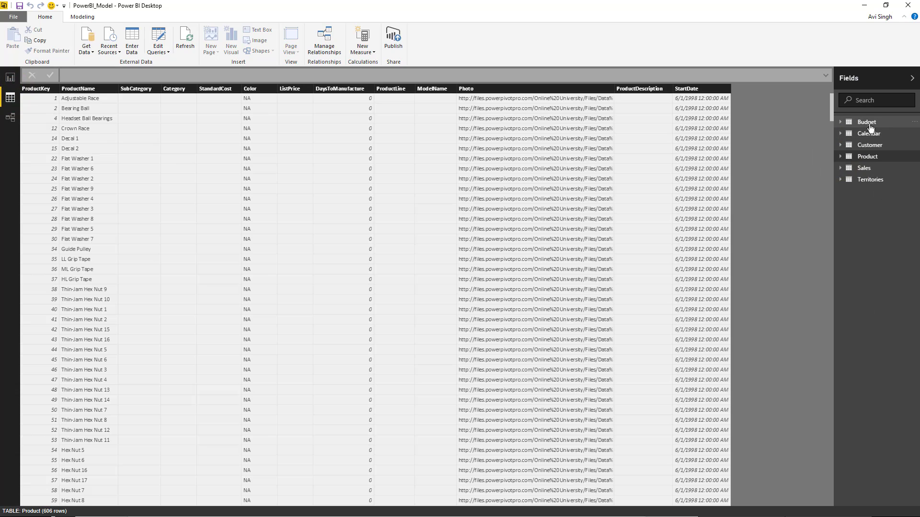
click(863, 123)
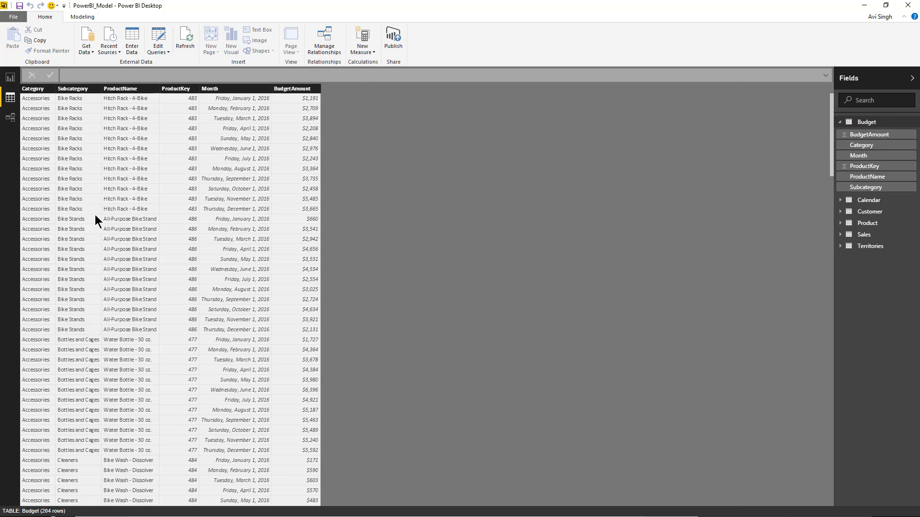
click(10, 118)
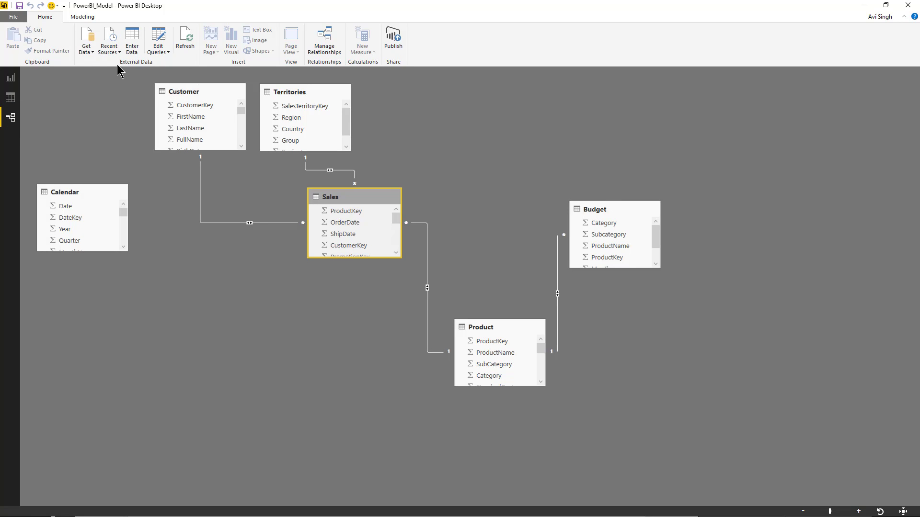
Reopen the Query Editor, maximize its window and show the Budget query.
click(159, 41)
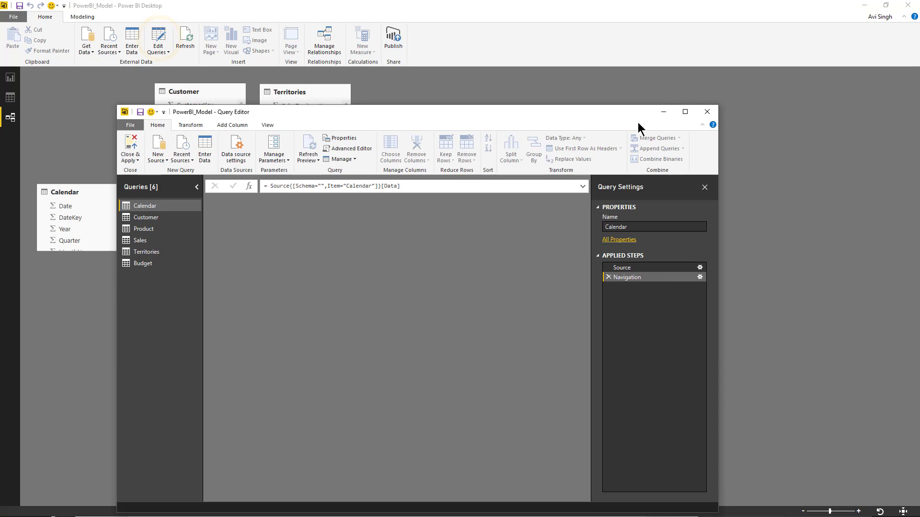
click(684, 111)
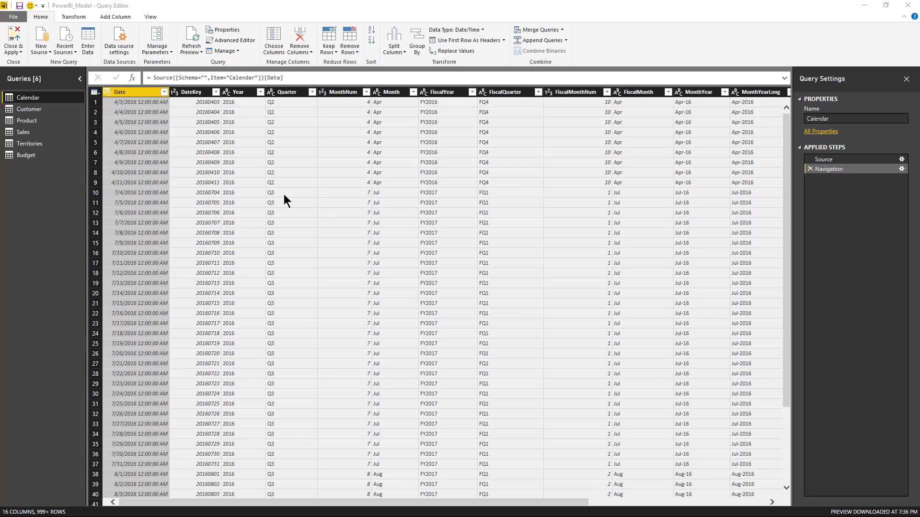
click(34, 155)
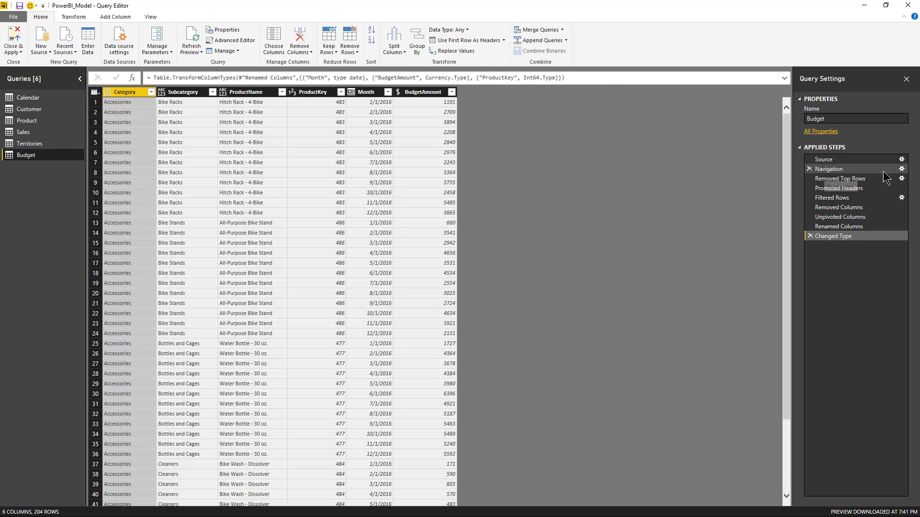
Step through the Budget query's applied steps from Source to Changed Type, and go back to the Unpivoted Columns step.
click(865, 162)
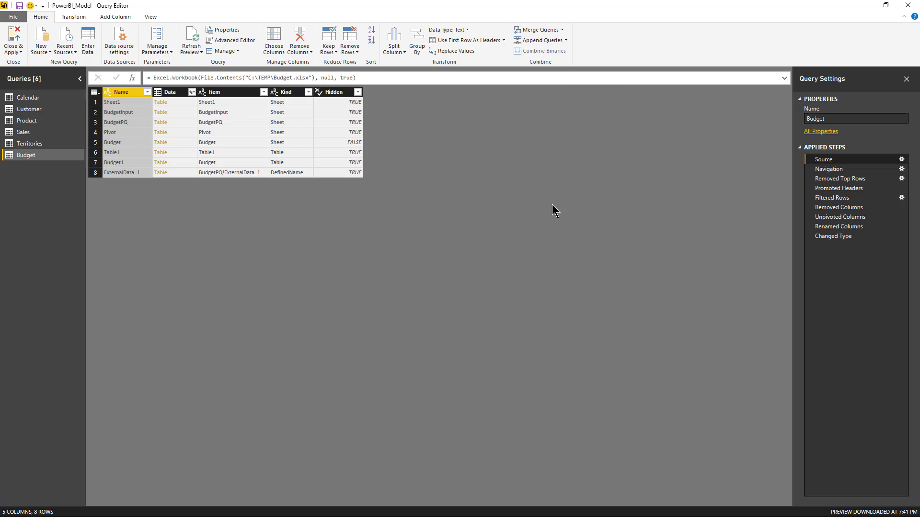
click(845, 170)
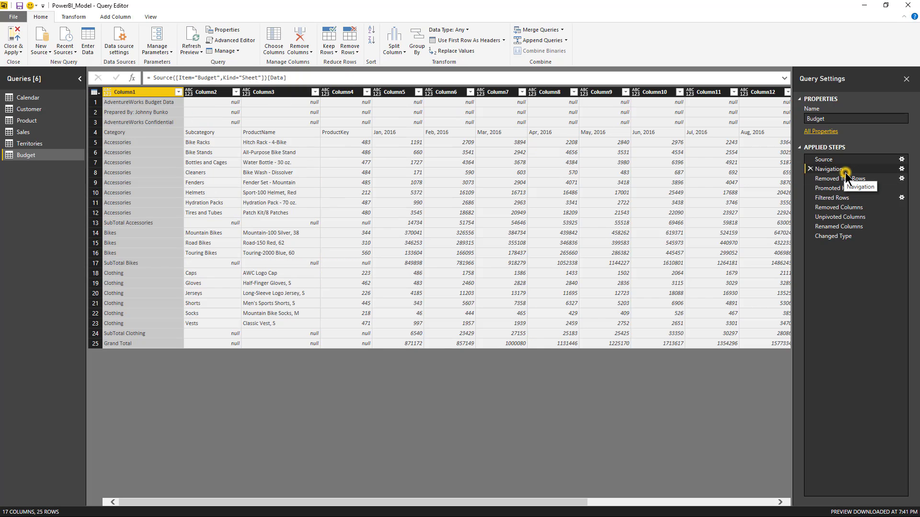
click(844, 178)
click(835, 188)
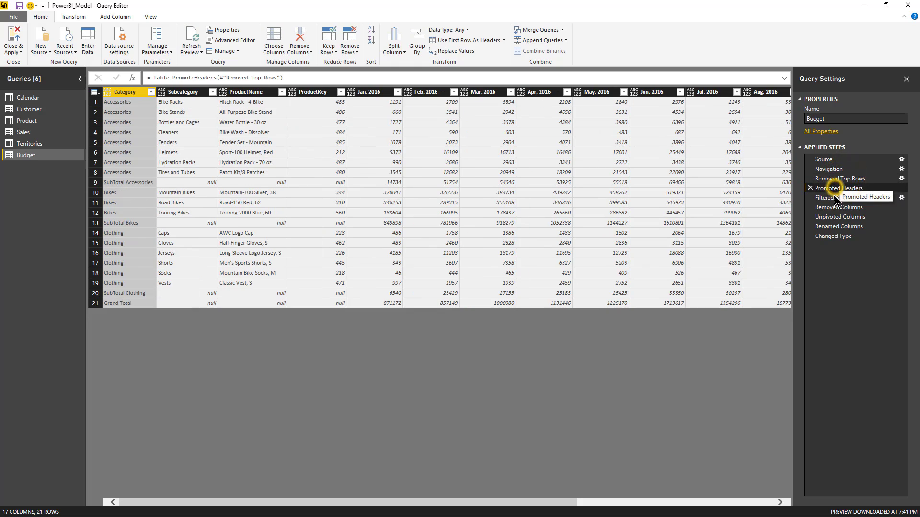
click(831, 197)
click(828, 207)
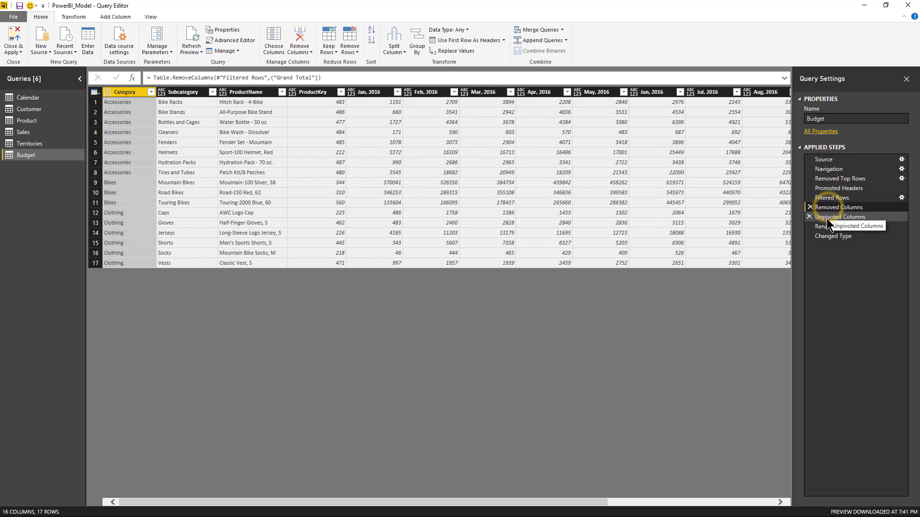
click(826, 218)
click(831, 228)
click(833, 236)
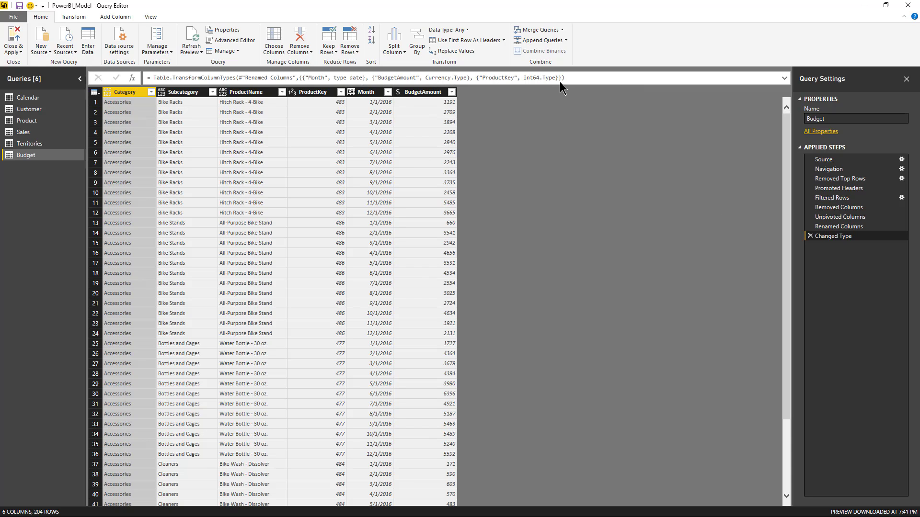
click(842, 217)
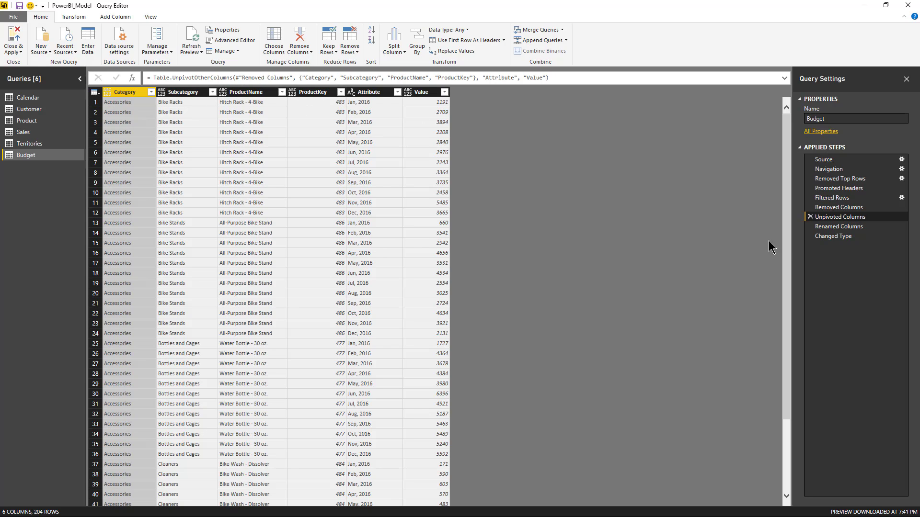
Review the Budget query's data at the Removed Columns, Source and Navigation steps, and return to the Source step.
click(845, 207)
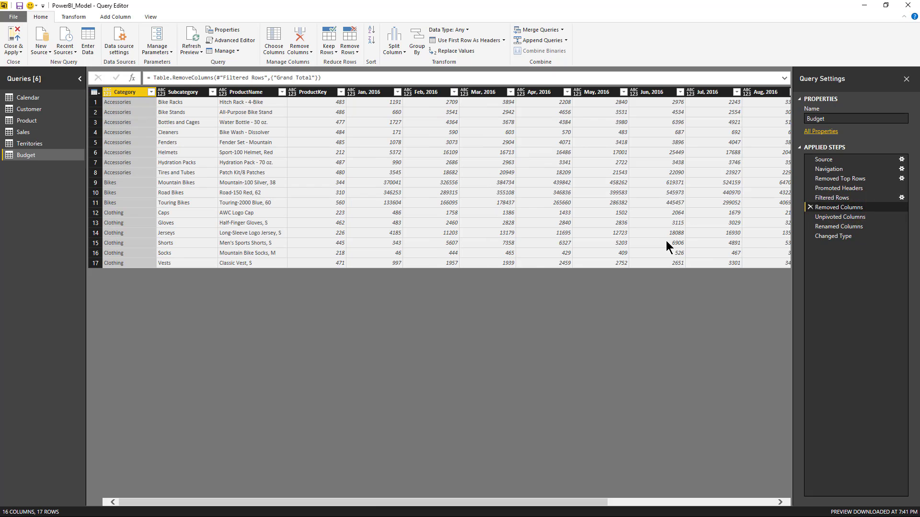
click(865, 160)
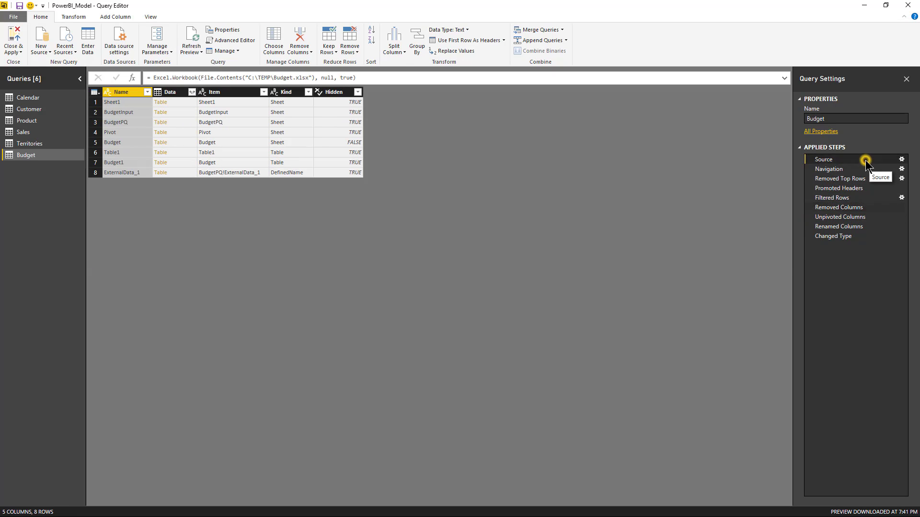
click(852, 169)
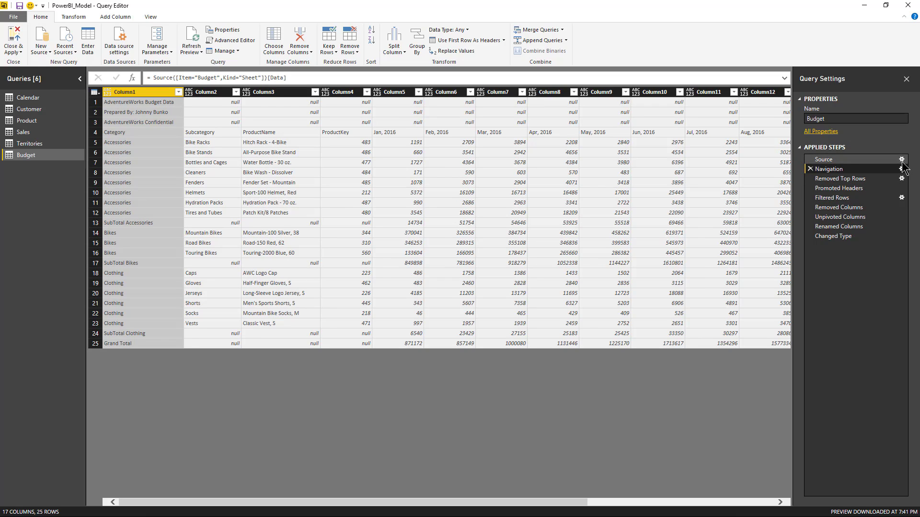
click(862, 160)
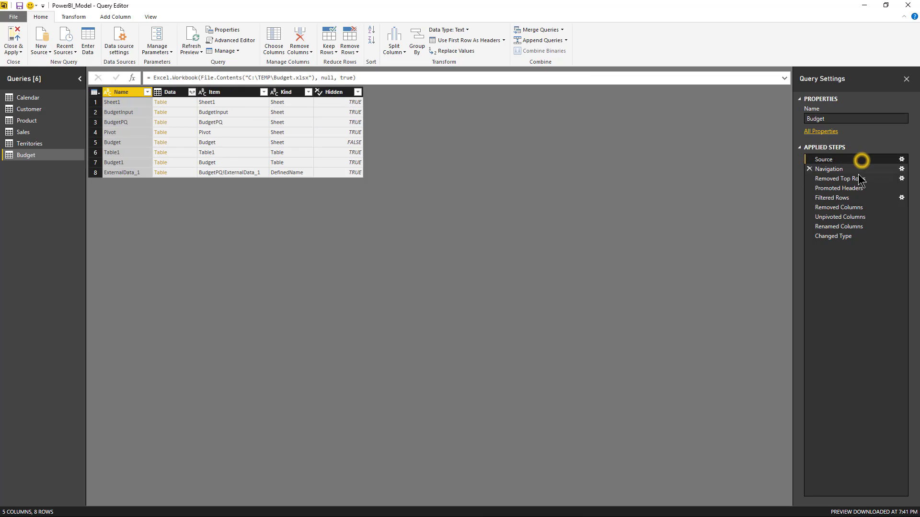
Widen the query settings pane and rename the Filtered Rows step as "Filtered Rows - Remove Totals and SubTotal".
click(845, 199)
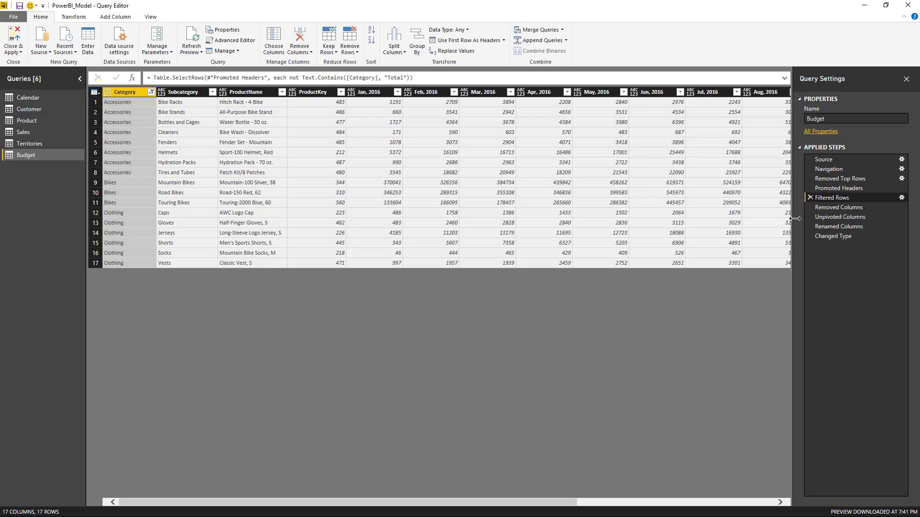
drag(795, 218, 729, 218)
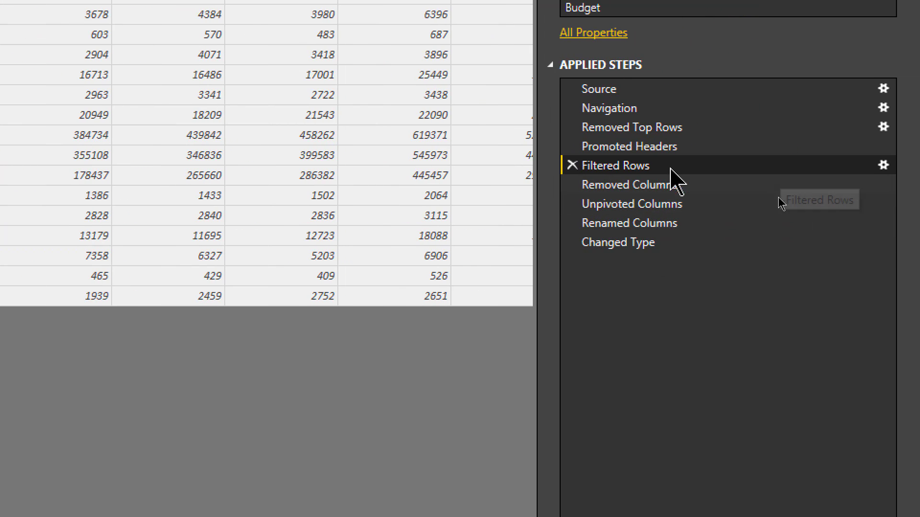
right_click(606, 165)
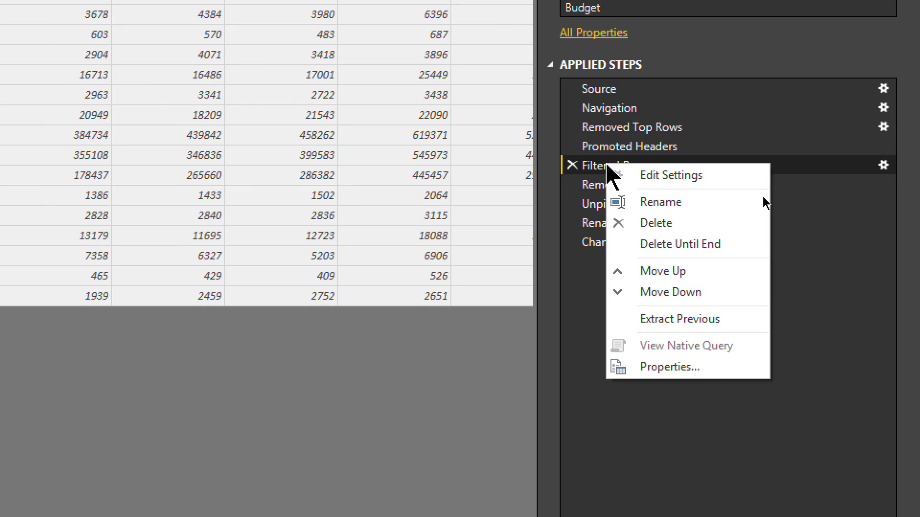
click(646, 201)
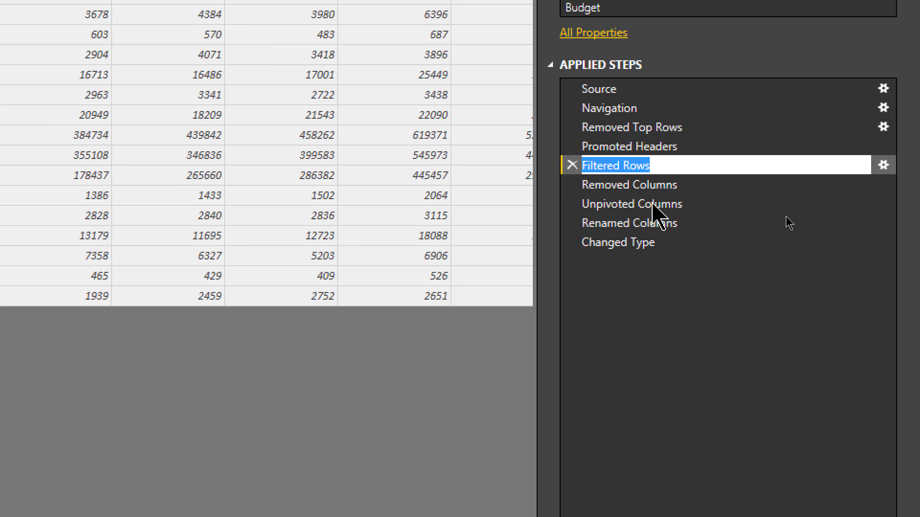
key(End)
text(- )
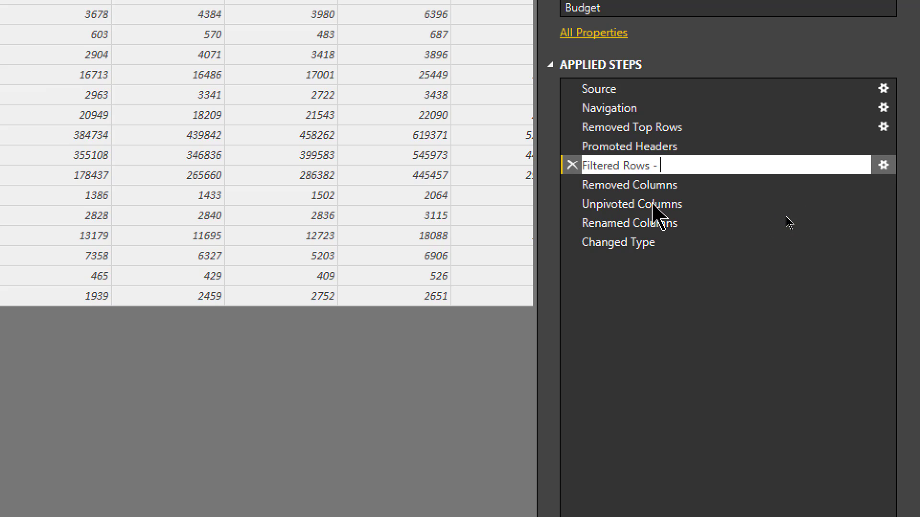
text(Remove Totals and )
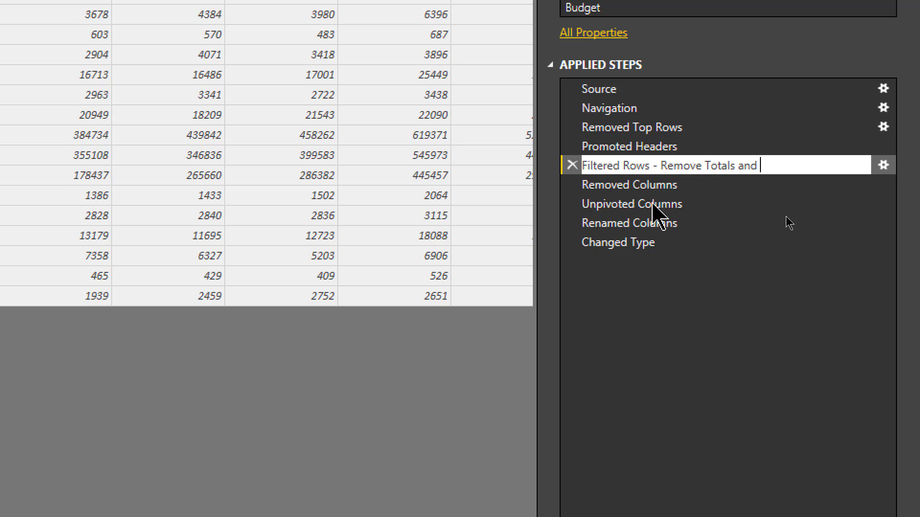
text(SubTotal)
key(Return)
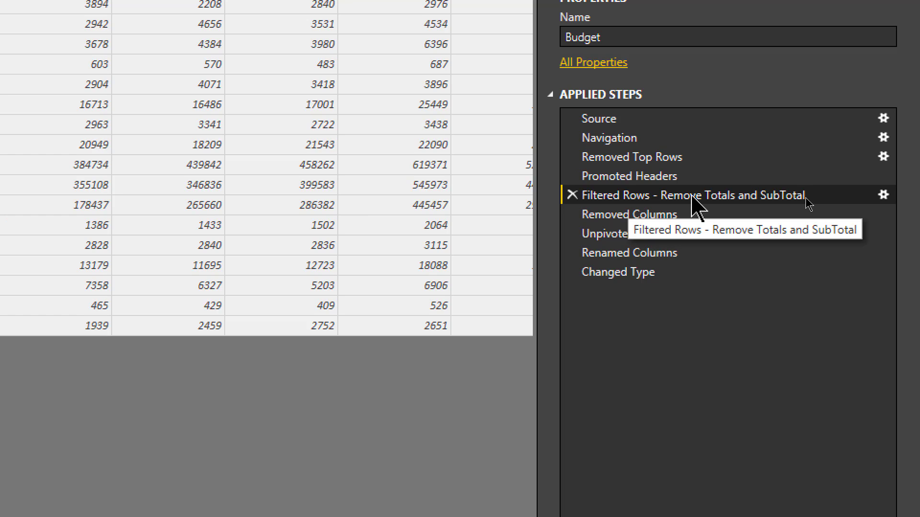
Give the renamed Filtered Rows step the description "Let's remove Total and Subtotal so that we do not double count later".
right_click(605, 196)
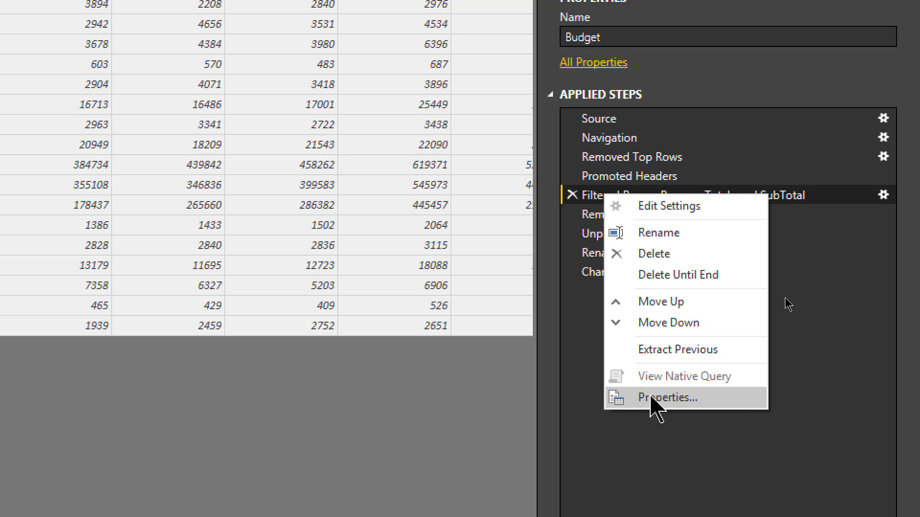
click(657, 402)
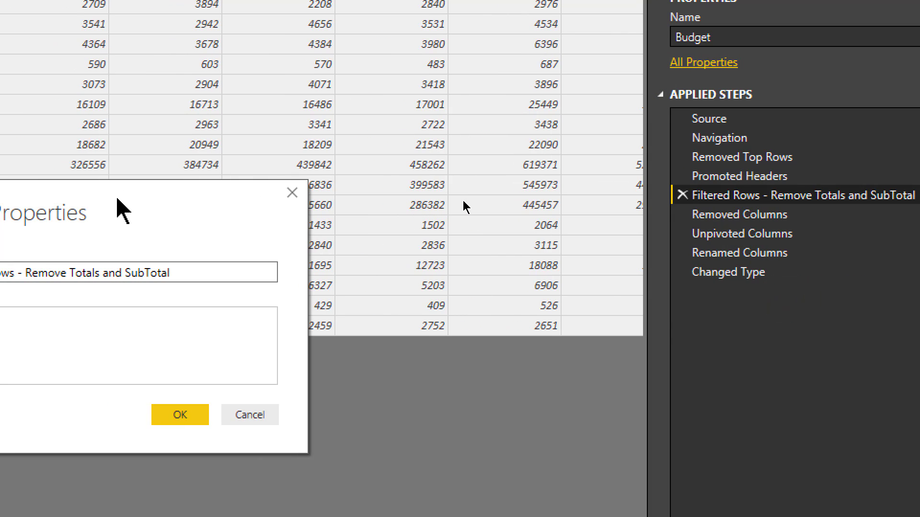
drag(88, 211, 408, 200)
click(355, 354)
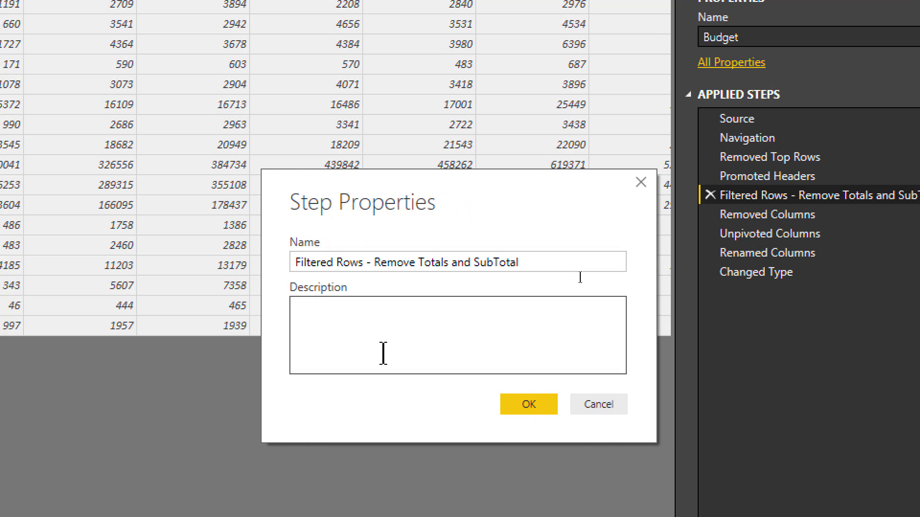
text(Let)
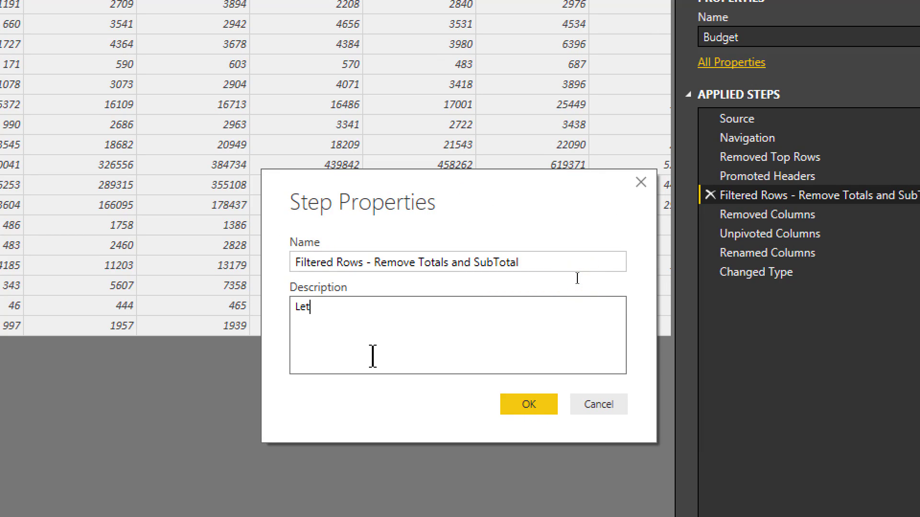
text('s remove)
text(Total and)
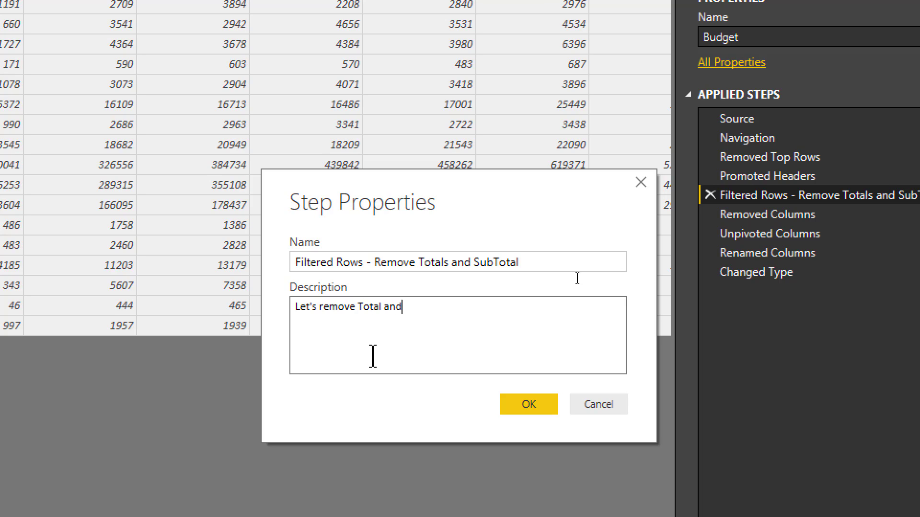
text( Subtotal so that )
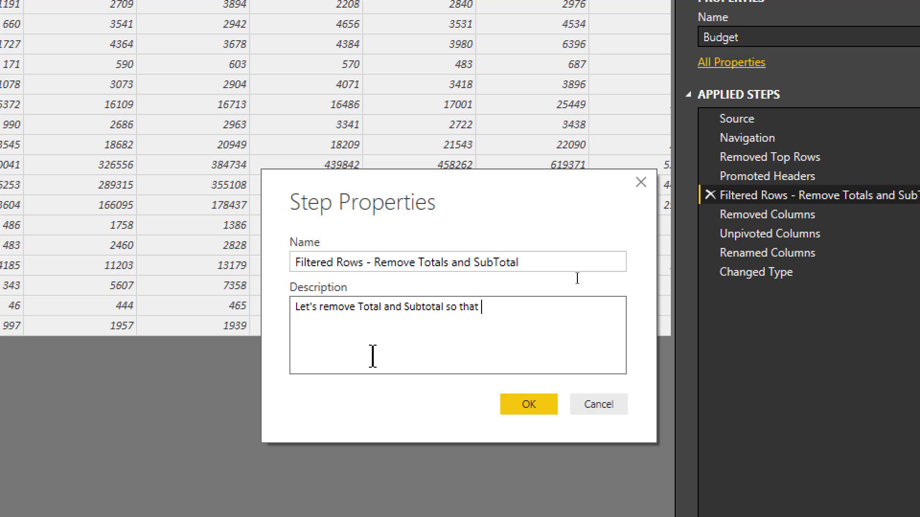
text(we do not double count)
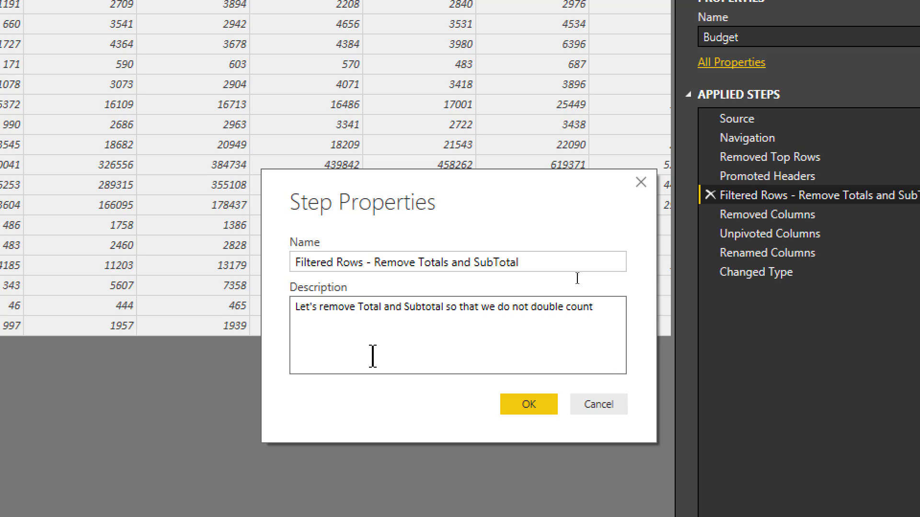
text( later)
click(550, 411)
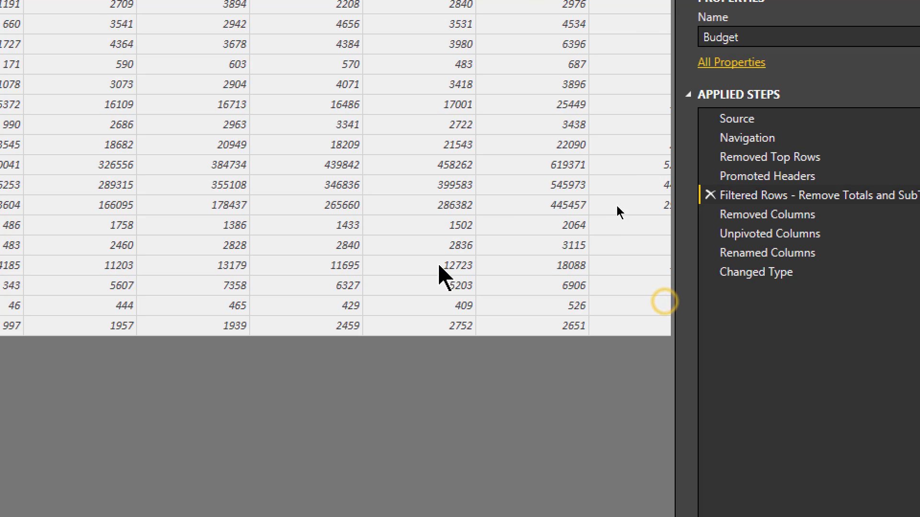
mouse_move(709, 199)
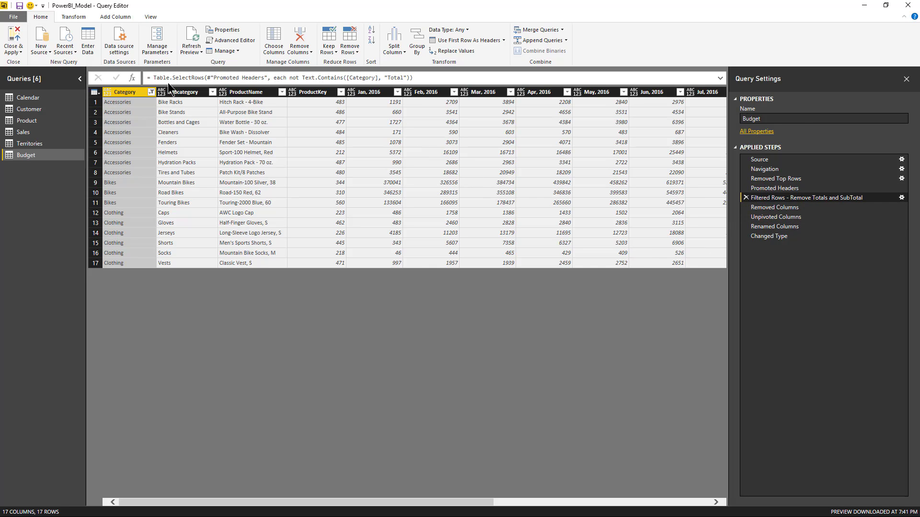
Examine the Budget query's code in the Advanced Editor, especially the comment above the Filtered Rows line, and leave it without changes.
click(149, 18)
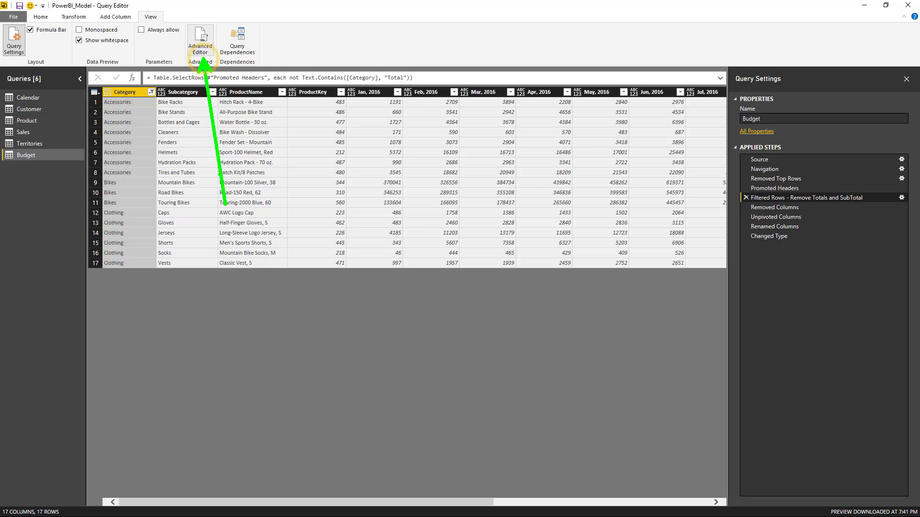
click(200, 37)
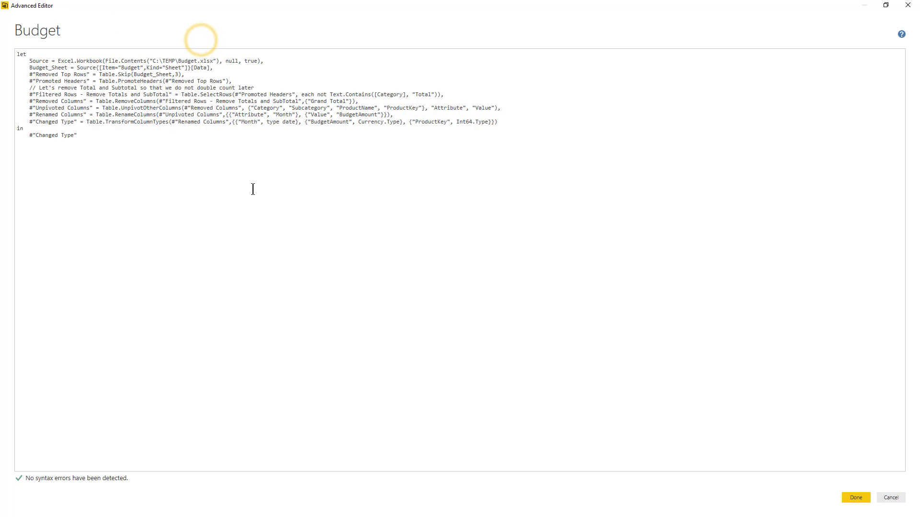
click(107, 140)
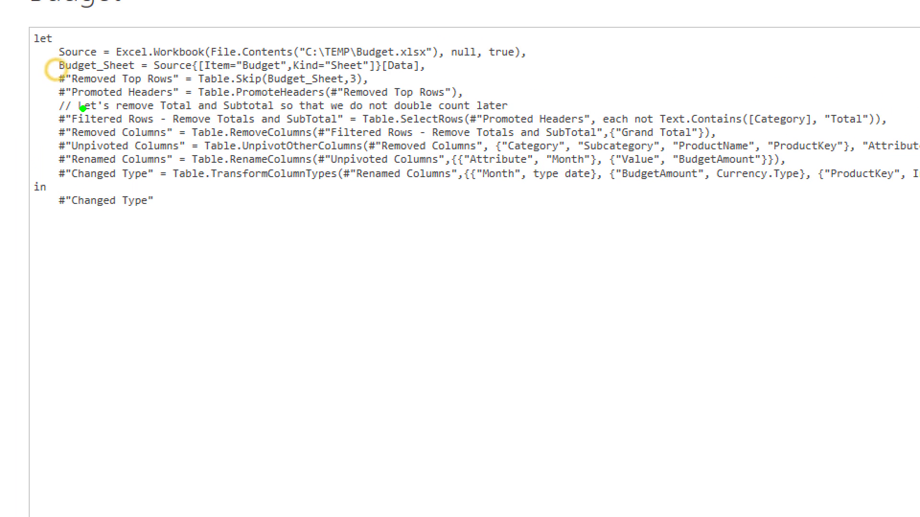
drag(55, 120, 1, 123)
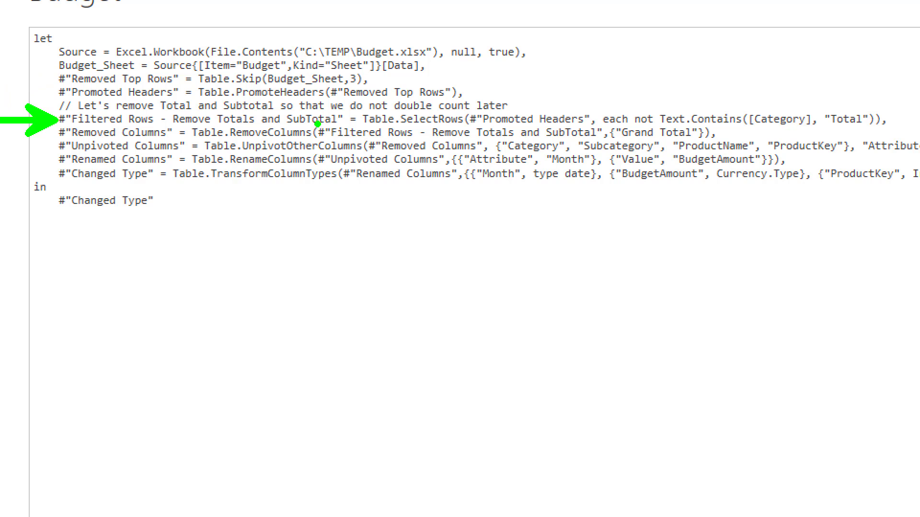
key(e)
mouse_move(51, 91)
mouse_down()
mouse_move(64, 105)
mouse_move(215, 118)
mouse_move(516, 118)
mouse_up()
key(Escape)
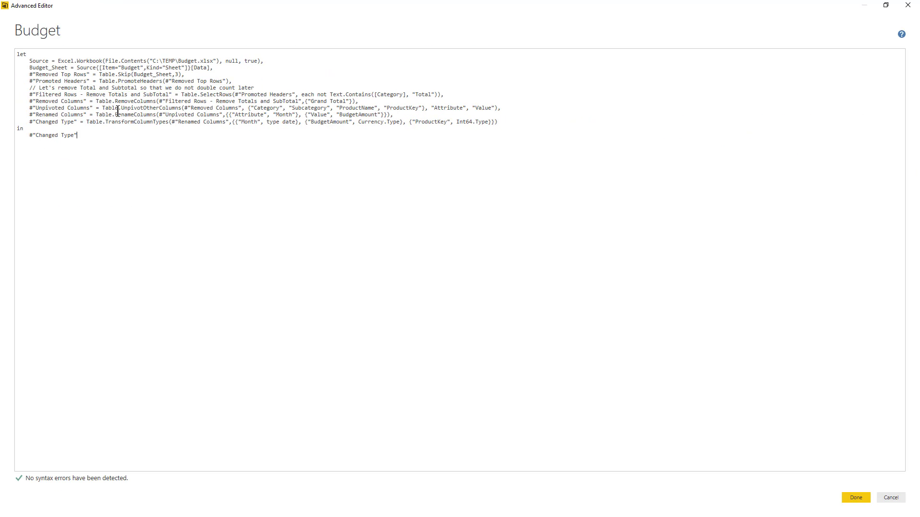
click(889, 497)
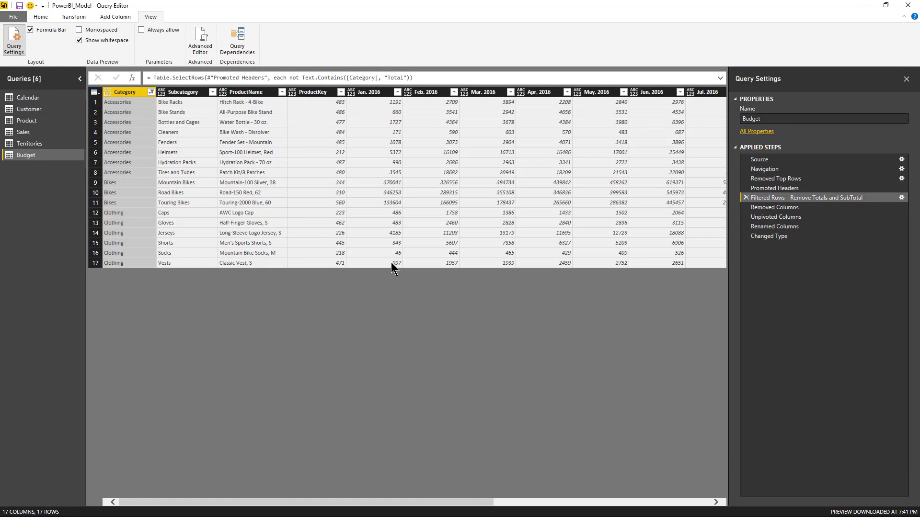
Move the Query Editor window aside to look at the model's relationships view behind it, and maximize the editor again.
mouse_move(790, 205)
click(239, 46)
drag(275, 18, 503, 201)
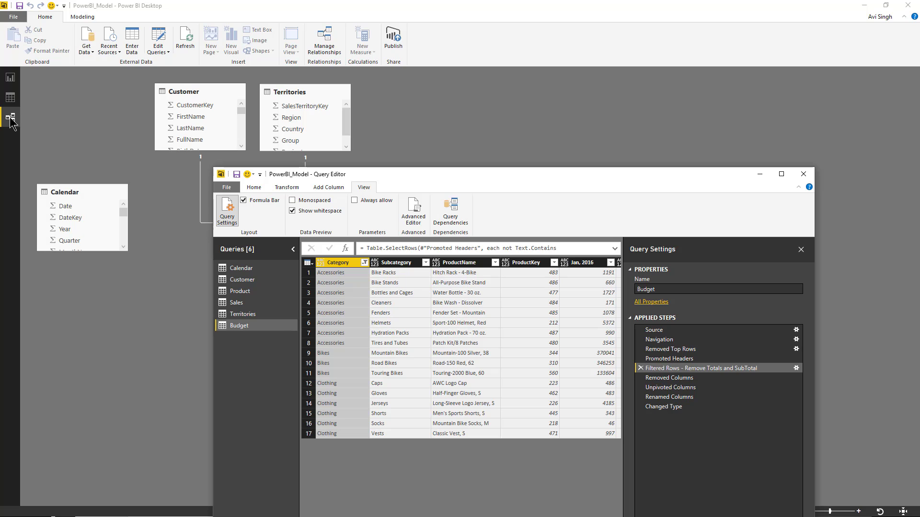
click(778, 174)
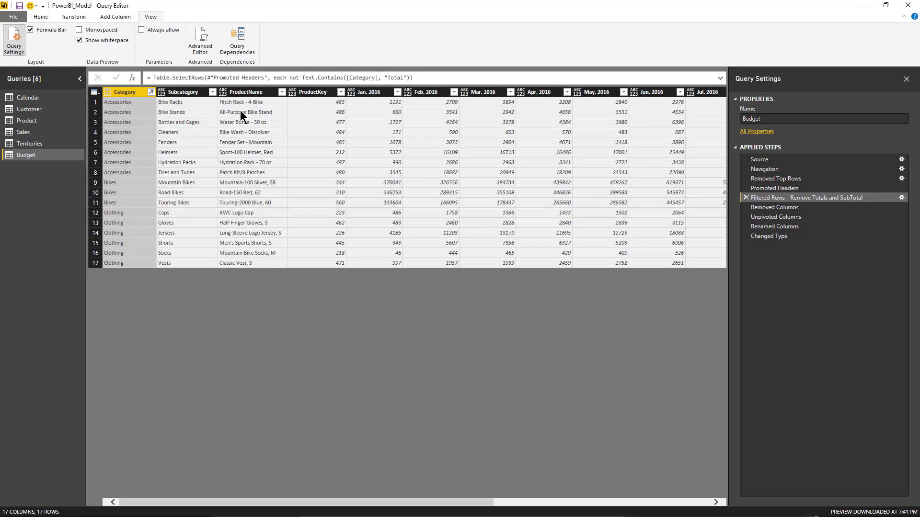
Examine the Query Dependencies diagram in an enlarged window, from the adventureworks.accdb tables to the budget.xlsx source, and close it.
click(237, 44)
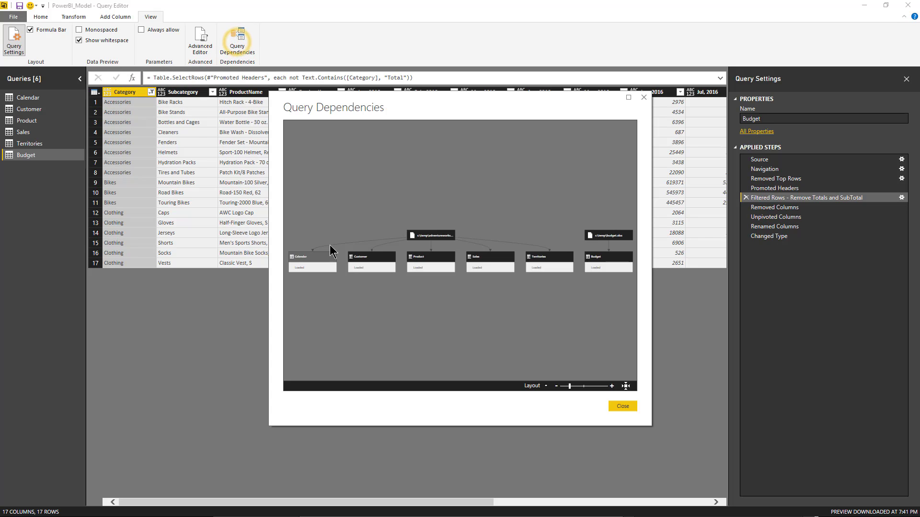
drag(535, 116, 317, 24)
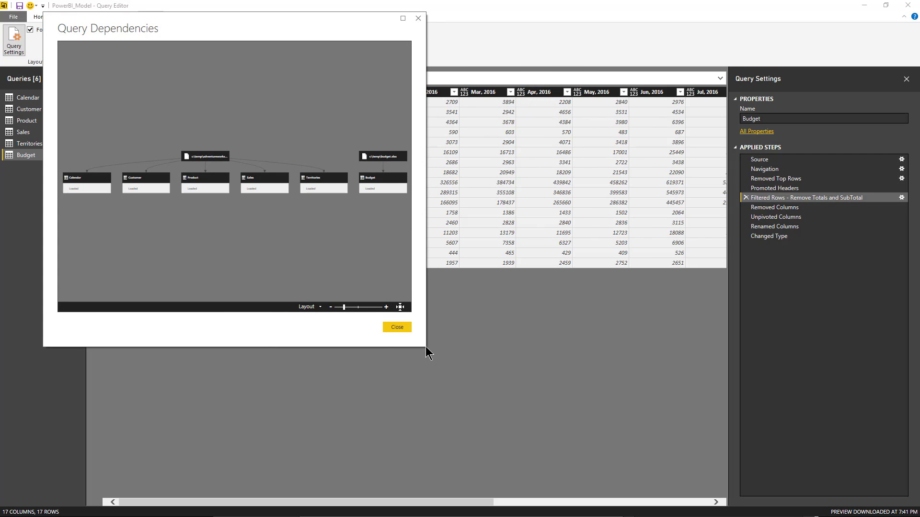
drag(425, 347, 809, 467)
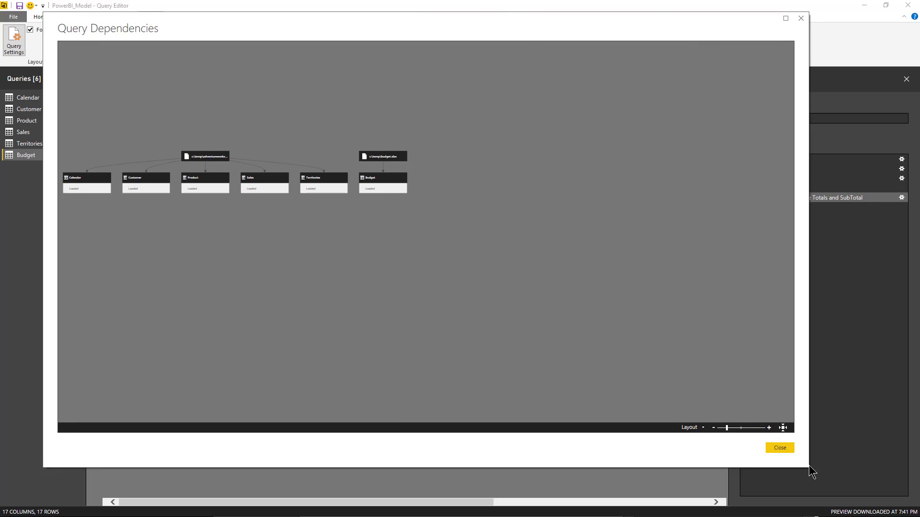
drag(809, 465, 914, 516)
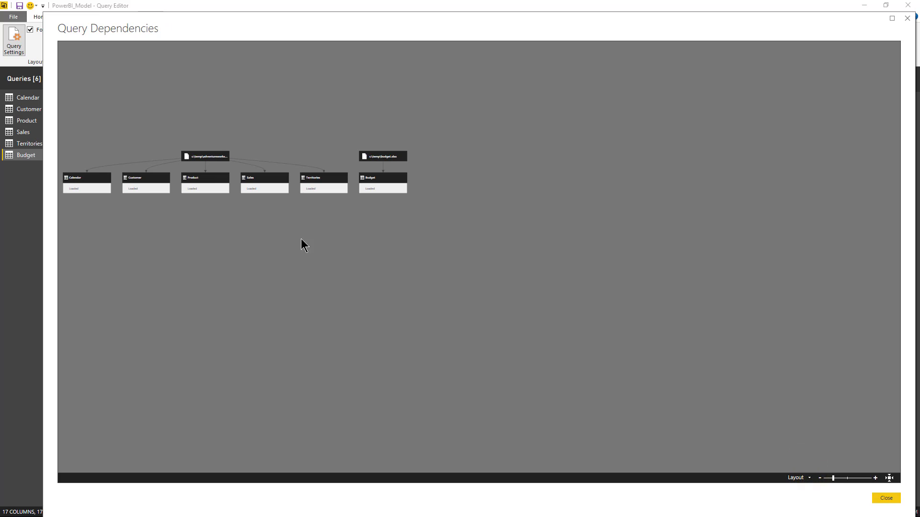
scroll(240, 254, up, 5)
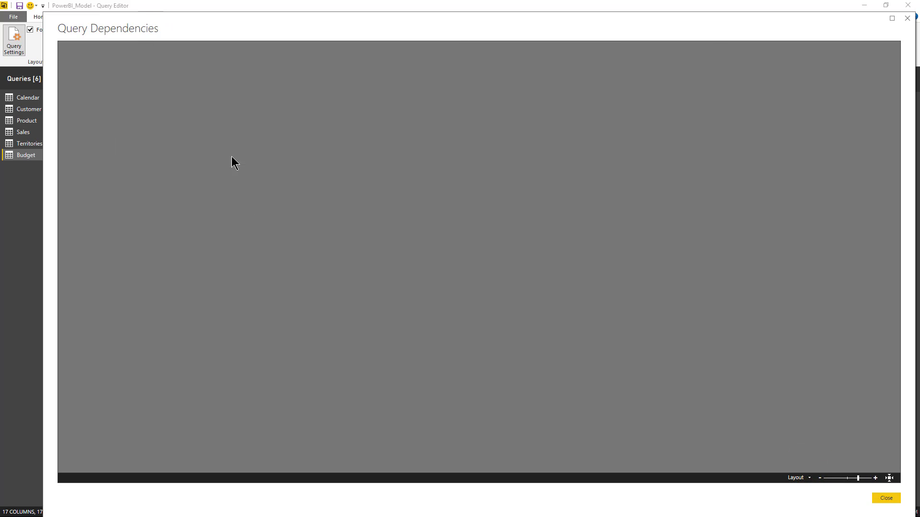
drag(231, 156, 426, 370)
scroll(432, 350, down, 3)
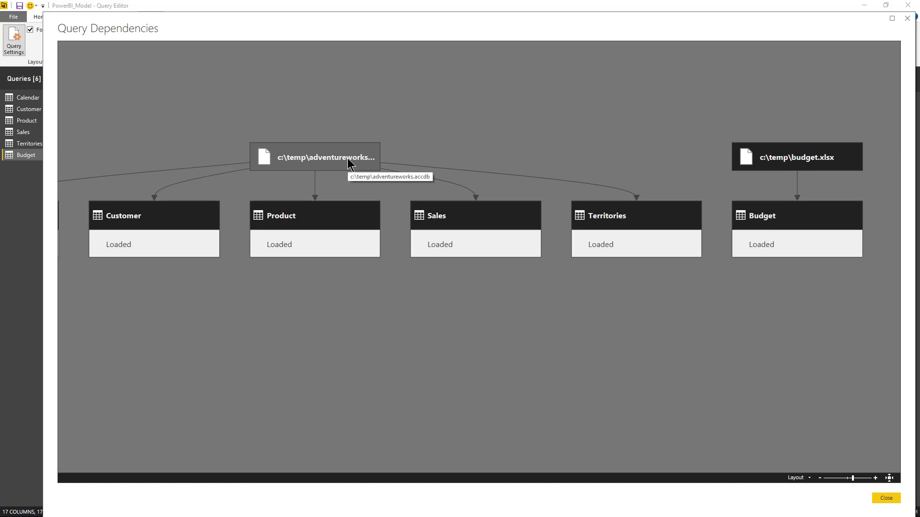
drag(267, 289, 447, 298)
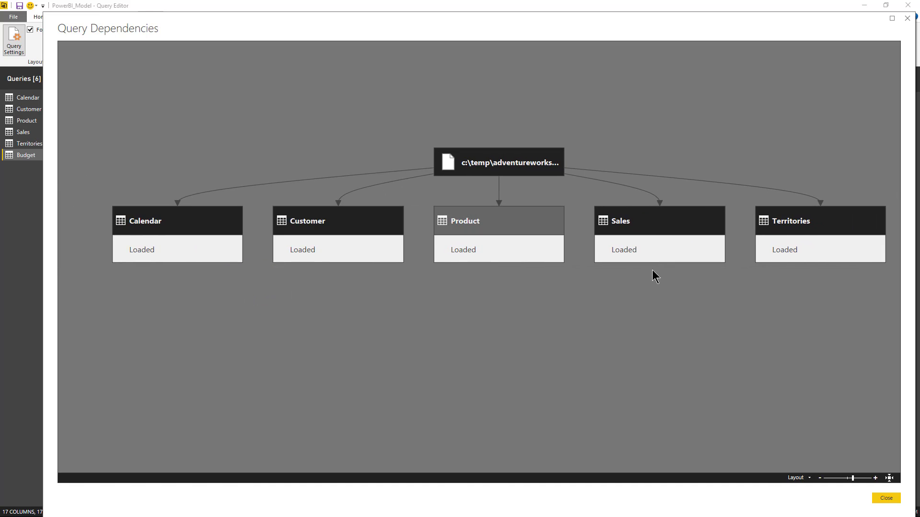
drag(778, 304, 447, 321)
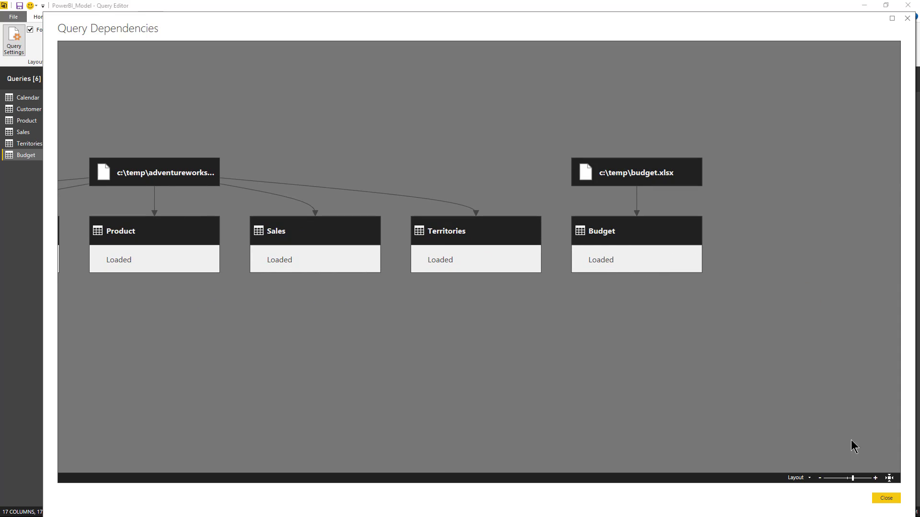
click(885, 498)
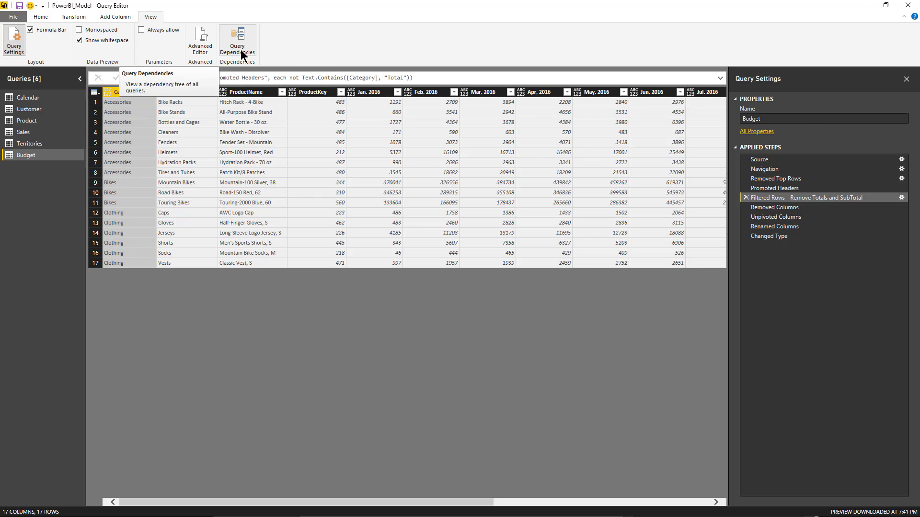
Save the PowerBI_Model file and close the Query Editor, applying the query changes to the model.
click(20, 7)
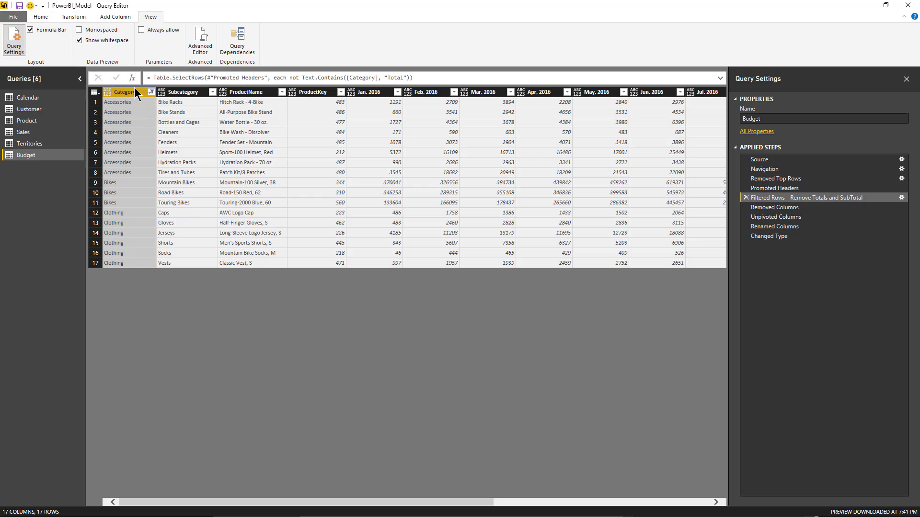
click(42, 17)
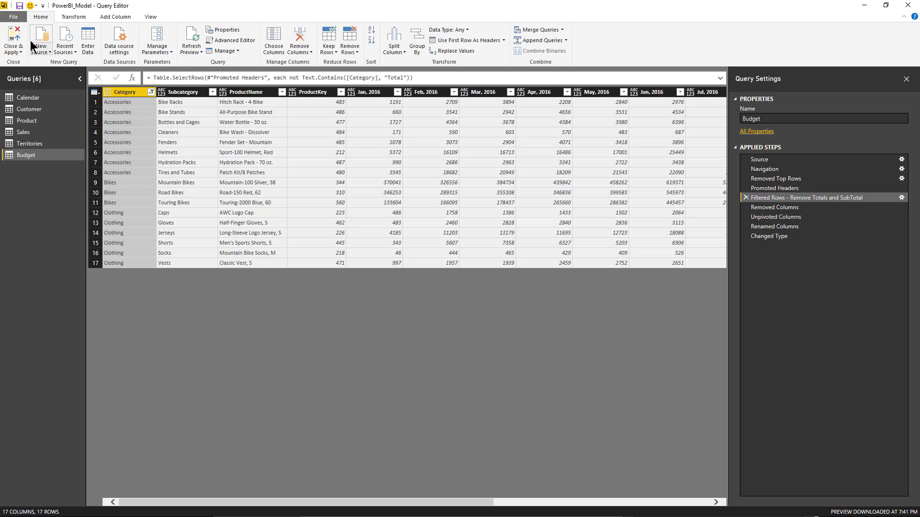
click(16, 49)
click(20, 68)
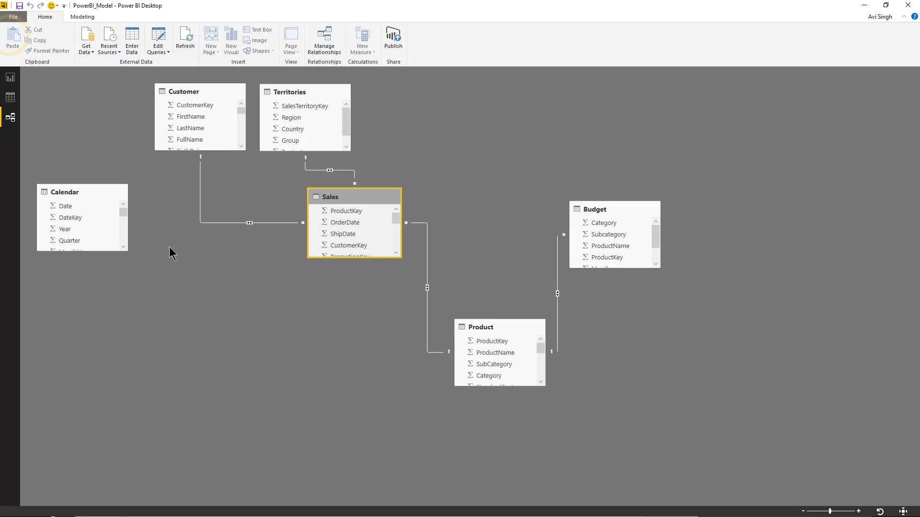